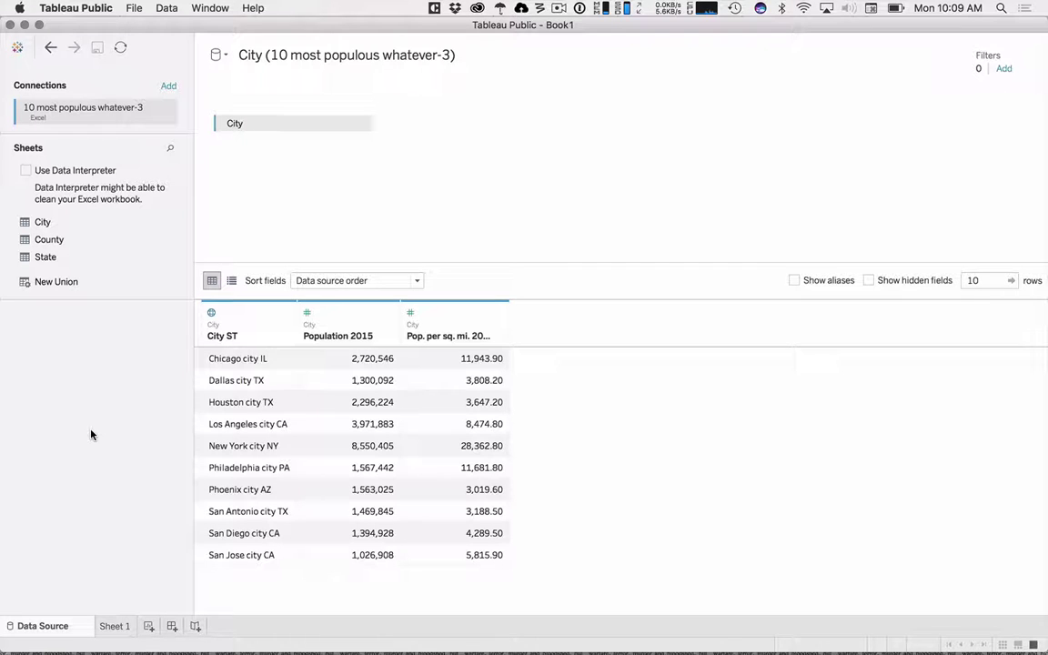
- List the City, County and State data sources, then switch to the source spreadsheet in Safari
{"action": "left_click", "coordinate": [225, 57]}
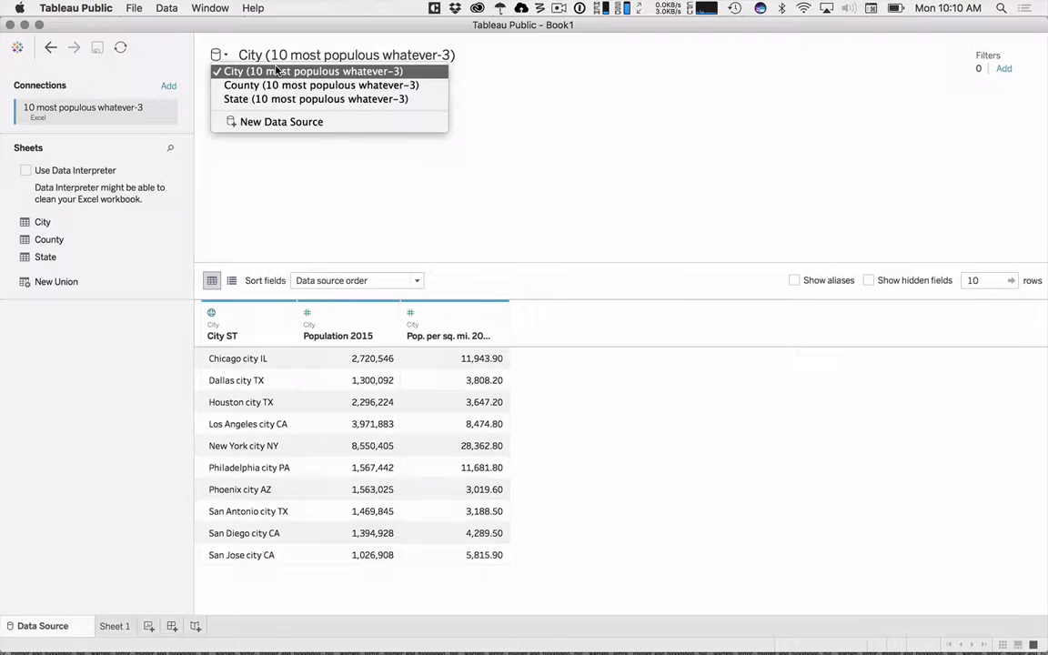
{"action": "key", "text": "super+Tab"}
{"action": "key", "text": "super+Tab"}
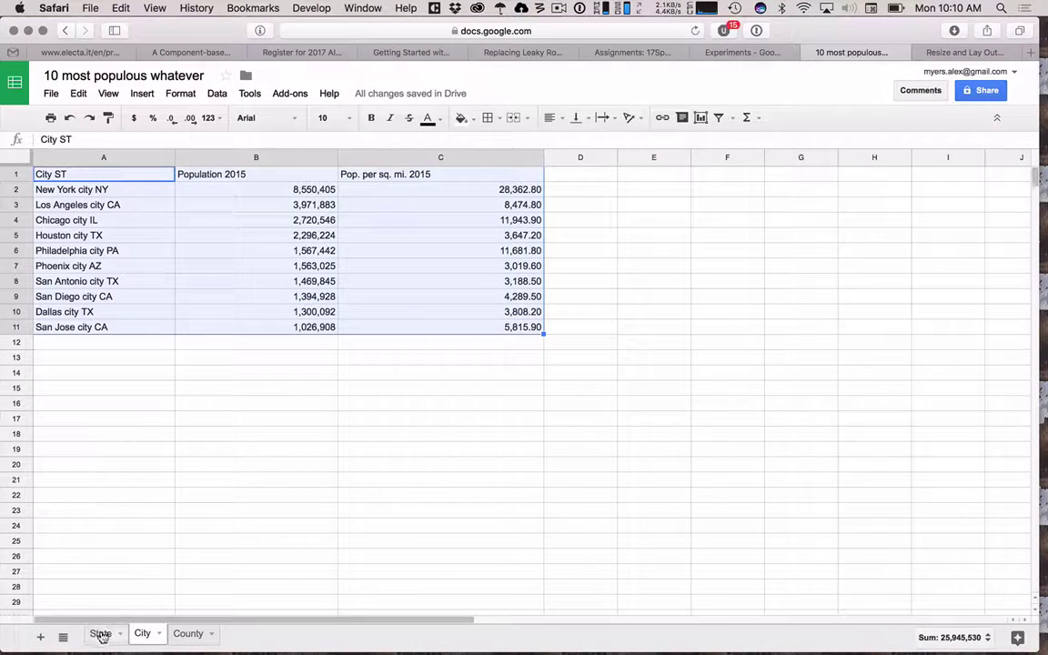
- Browse the State, City and County sheets of the population spreadsheet, then return to Tableau Public
{"action": "left_click", "coordinate": [100, 634]}
{"action": "left_click", "coordinate": [142, 634]}
{"action": "left_click", "coordinate": [188, 634]}
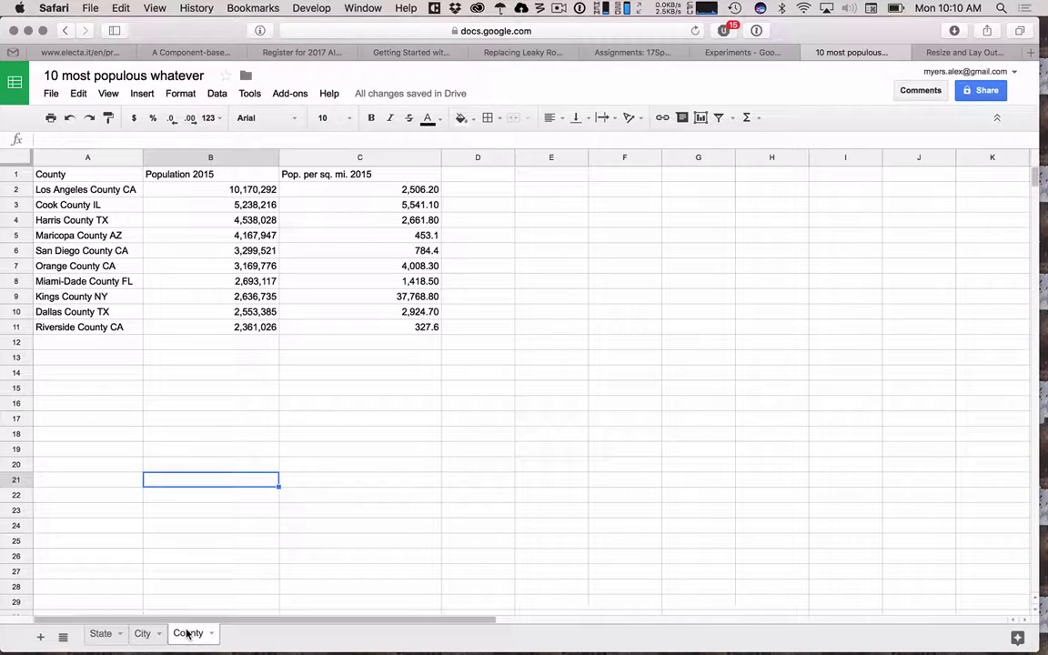
{"action": "key", "text": "super+Tab"}
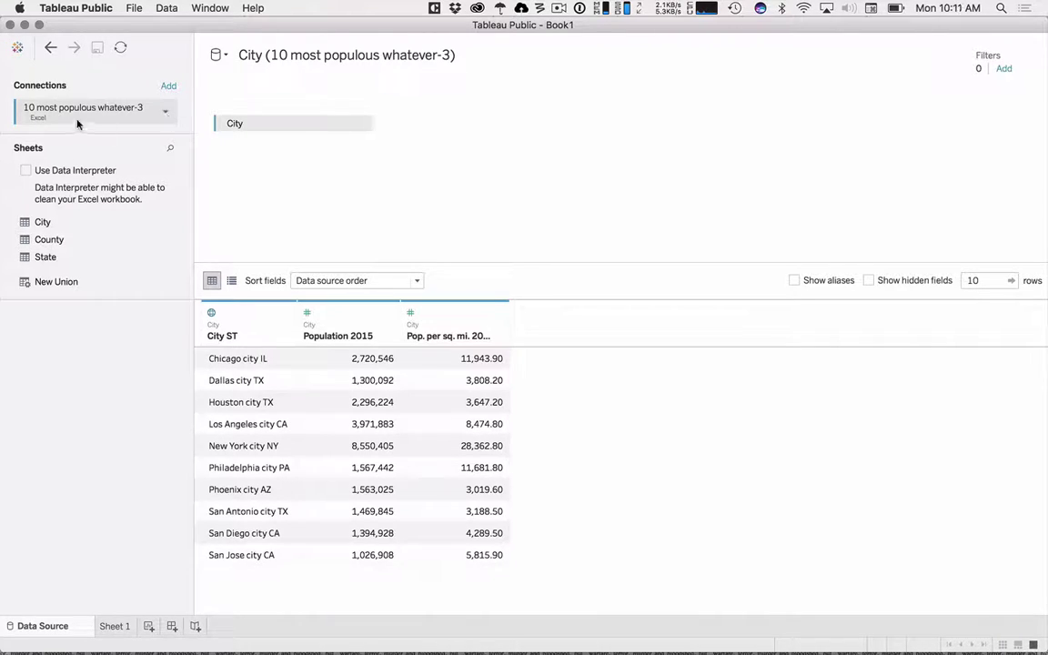
{"action": "left_click", "coordinate": [263, 64]}
{"action": "key", "text": "Escape"}
{"action": "left_click", "coordinate": [219, 55]}
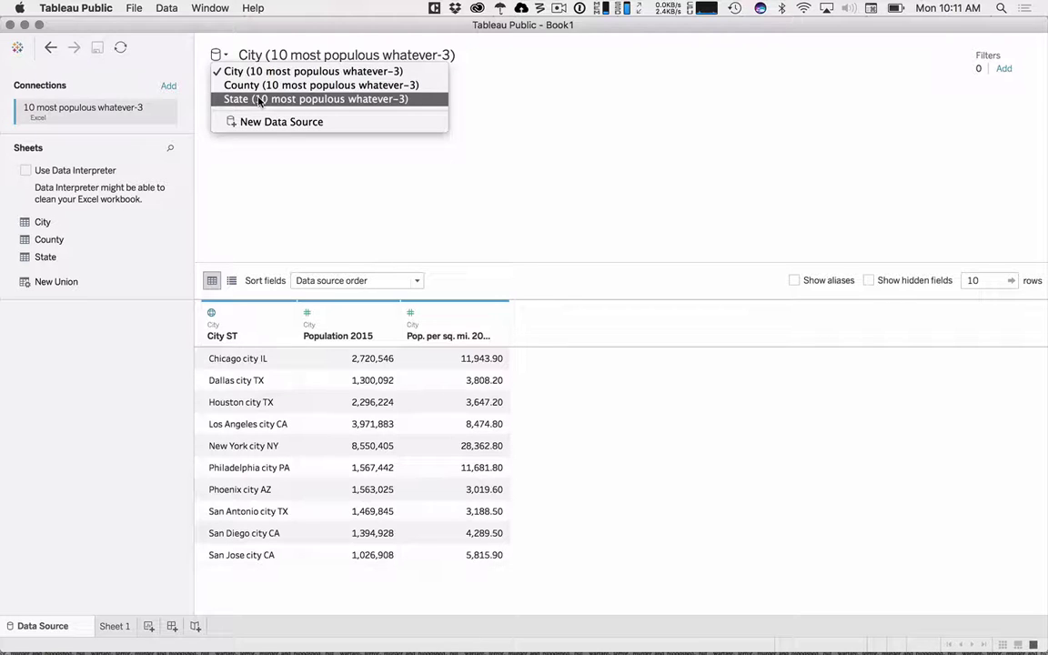
{"action": "left_click", "coordinate": [107, 309]}
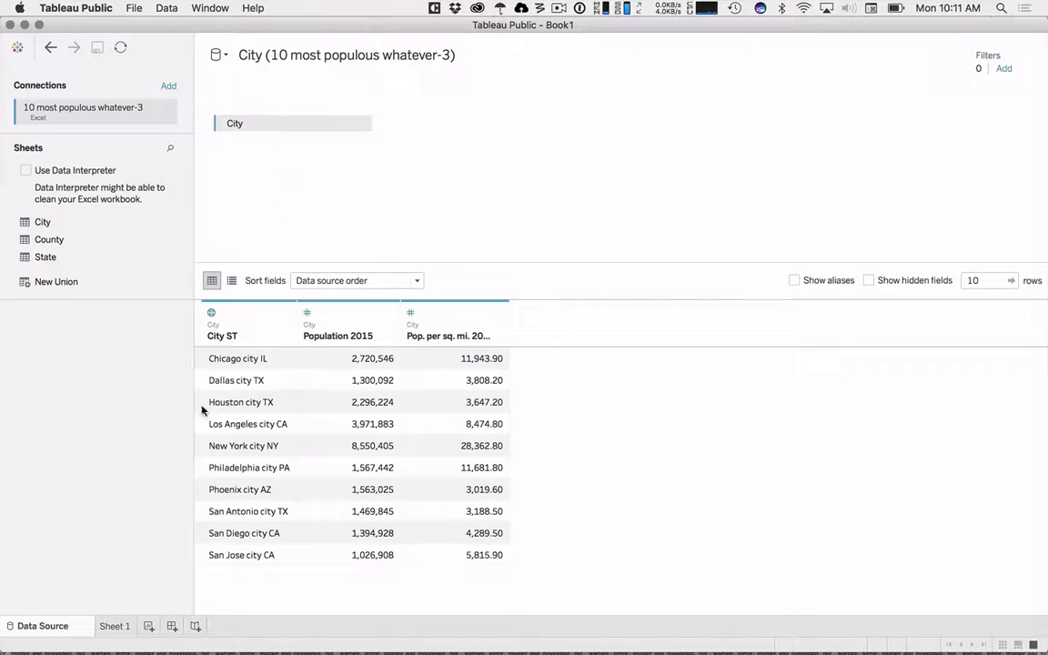
- Rename Sheet 1 to 'City'
{"action": "left_click", "coordinate": [111, 628]}
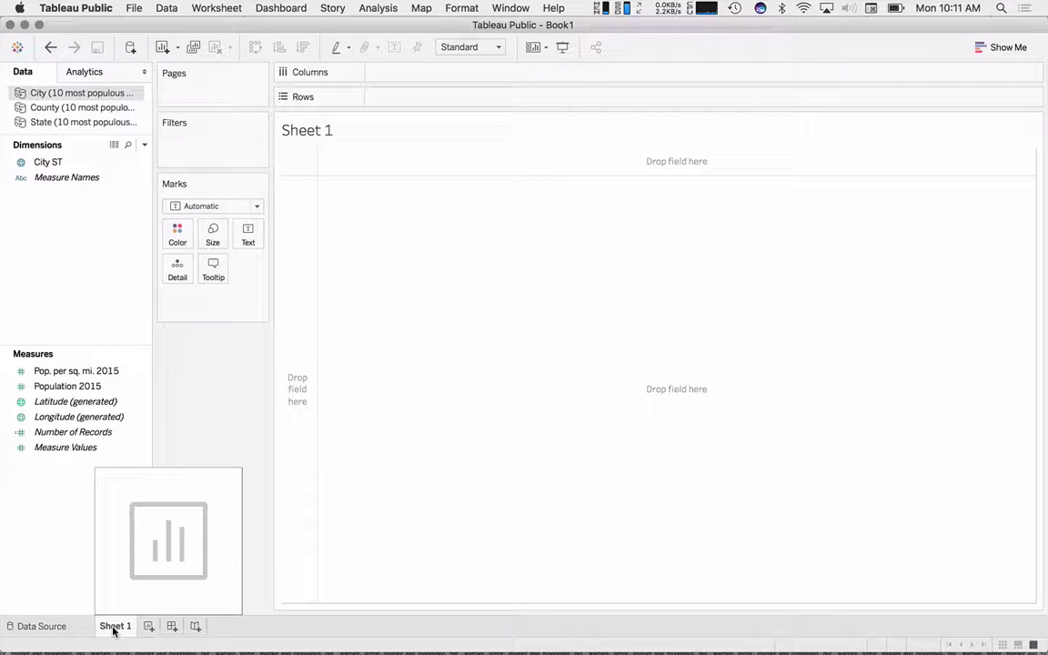
{"action": "double_click", "coordinate": [114, 628]}
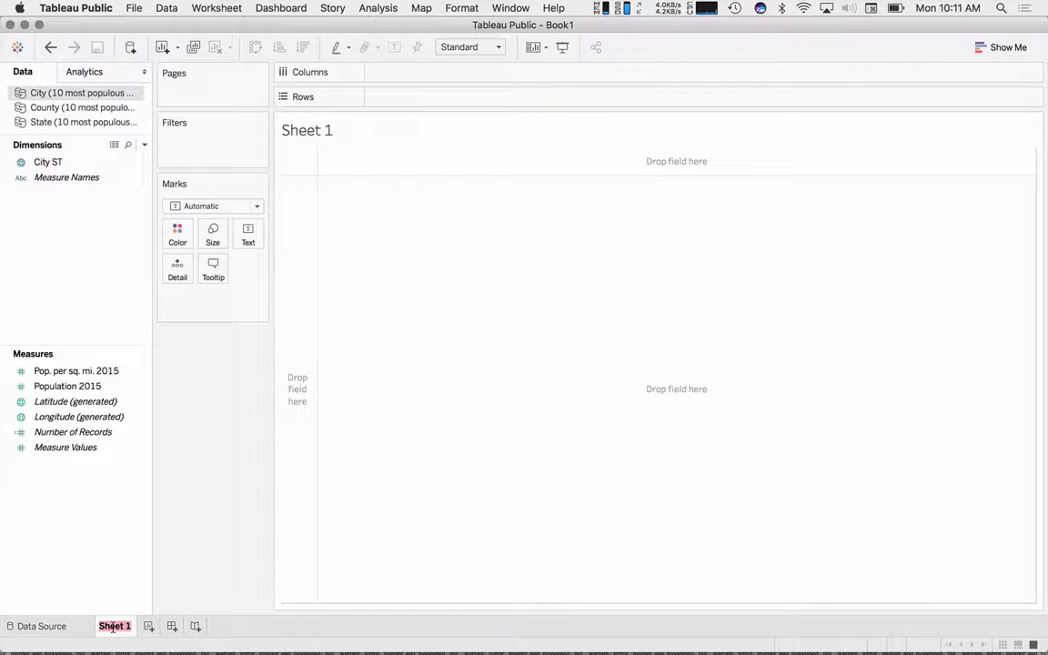
{"action": "key", "text": "BackSpace"}
{"action": "type", "text": "City"}
{"action": "key", "text": "Return"}
- Build a horizontal bar chart of Pop. per sq. mi. 2015 with City ST on Rows
{"action": "left_click", "coordinate": [49, 164]}
{"action": "left_click_drag", "start_coordinate": [49, 164], "coordinate": [305, 98]}
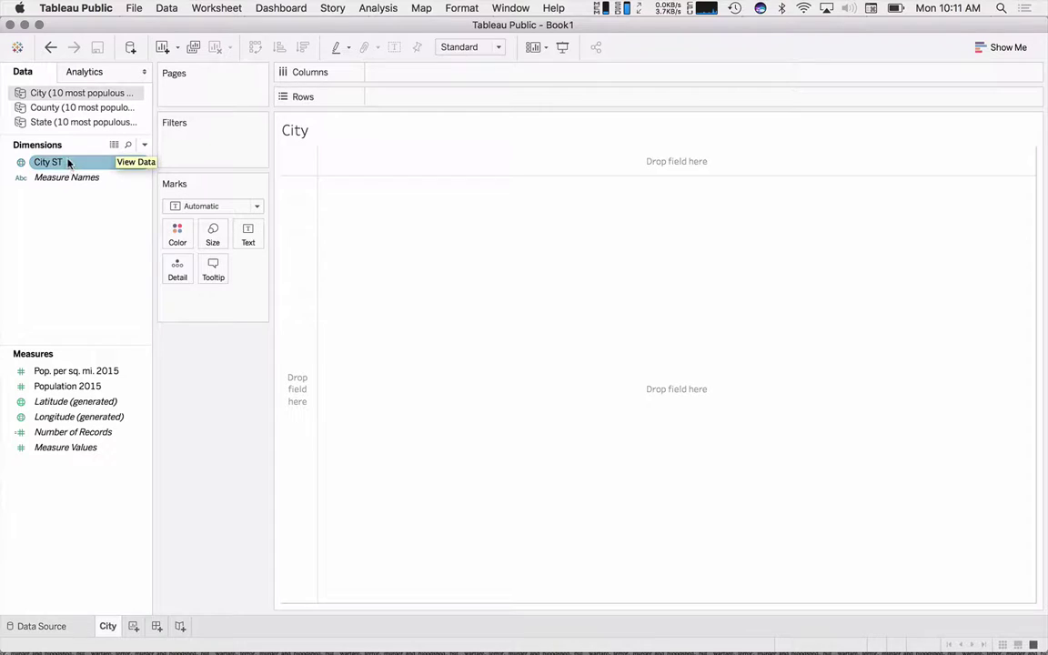
{"action": "left_click_drag", "start_coordinate": [68, 163], "coordinate": [465, 99]}
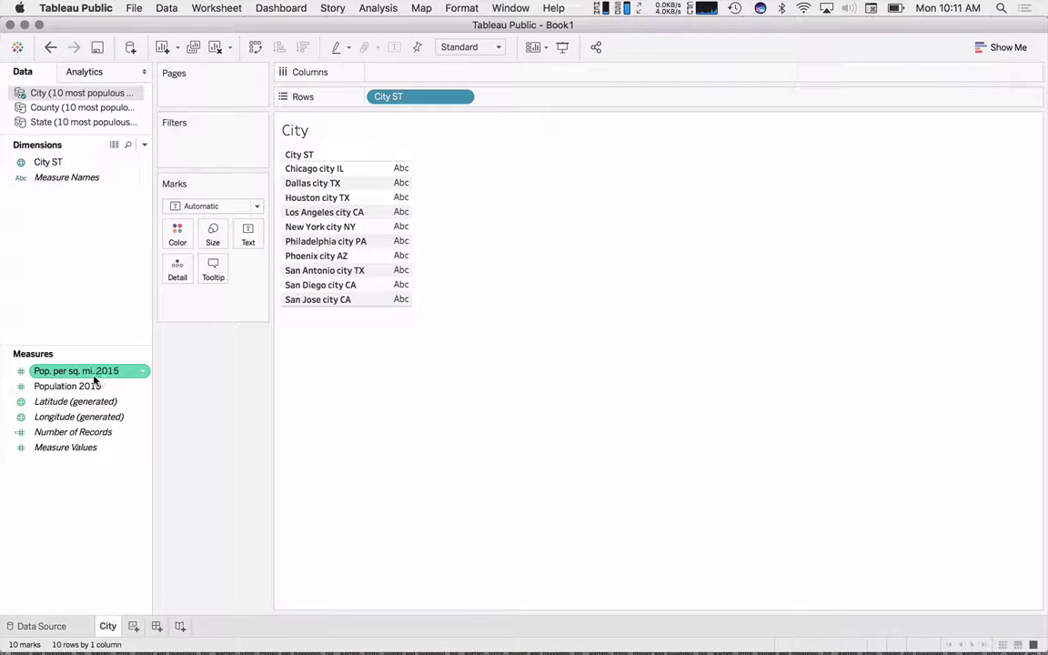
{"action": "left_click_drag", "start_coordinate": [100, 379], "coordinate": [526, 76]}
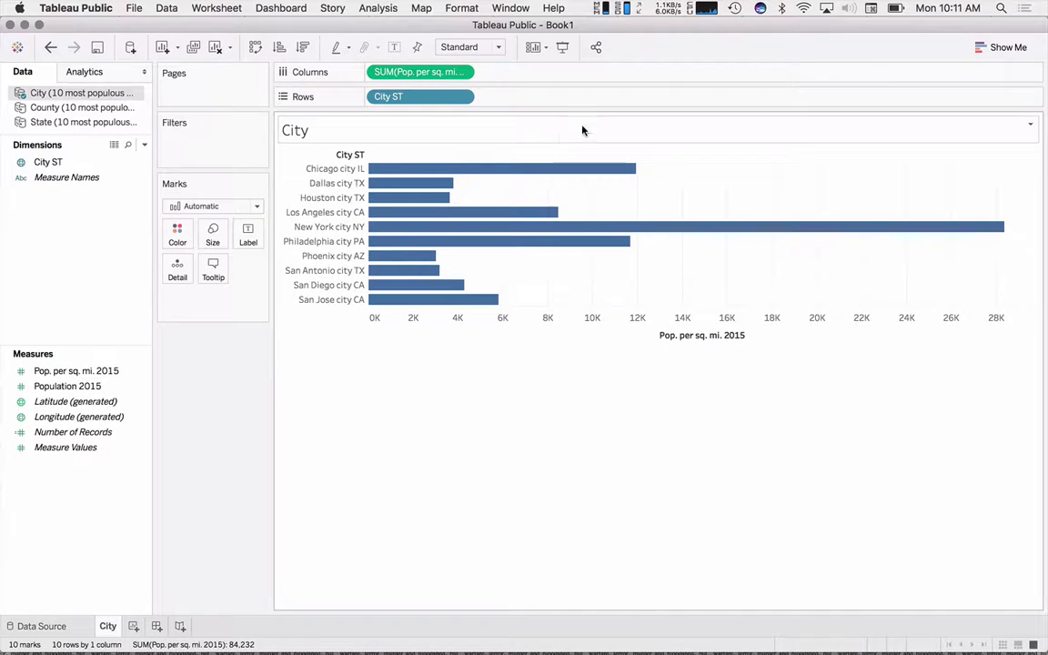
- Convert the City bar chart to a treemap via Show Me and inspect the city values
{"action": "left_click", "coordinate": [983, 47]}
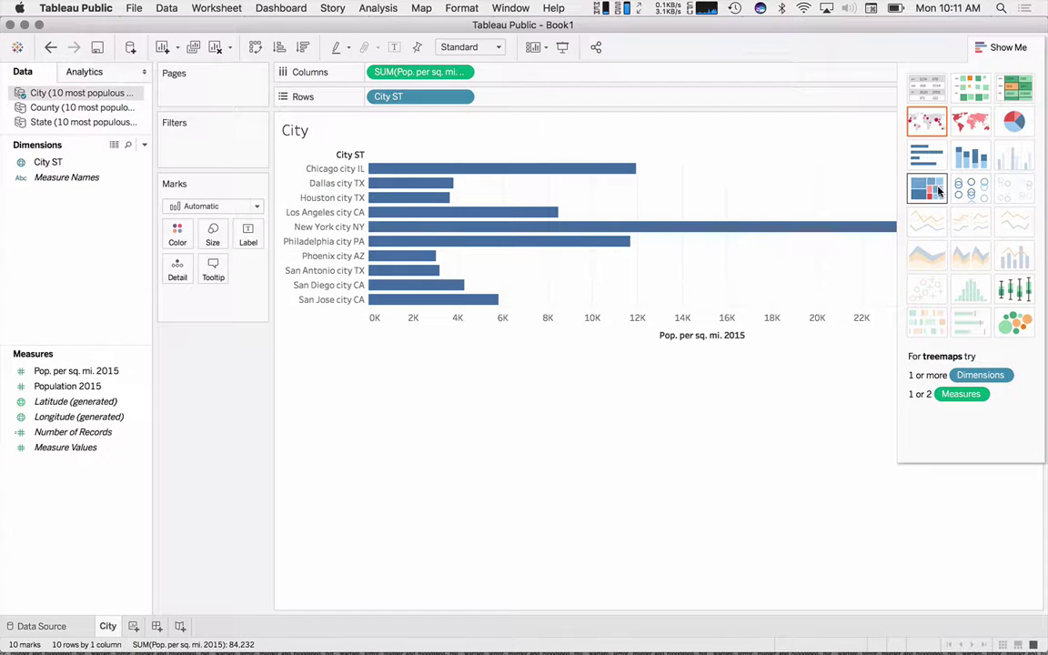
{"action": "left_click", "coordinate": [939, 191]}
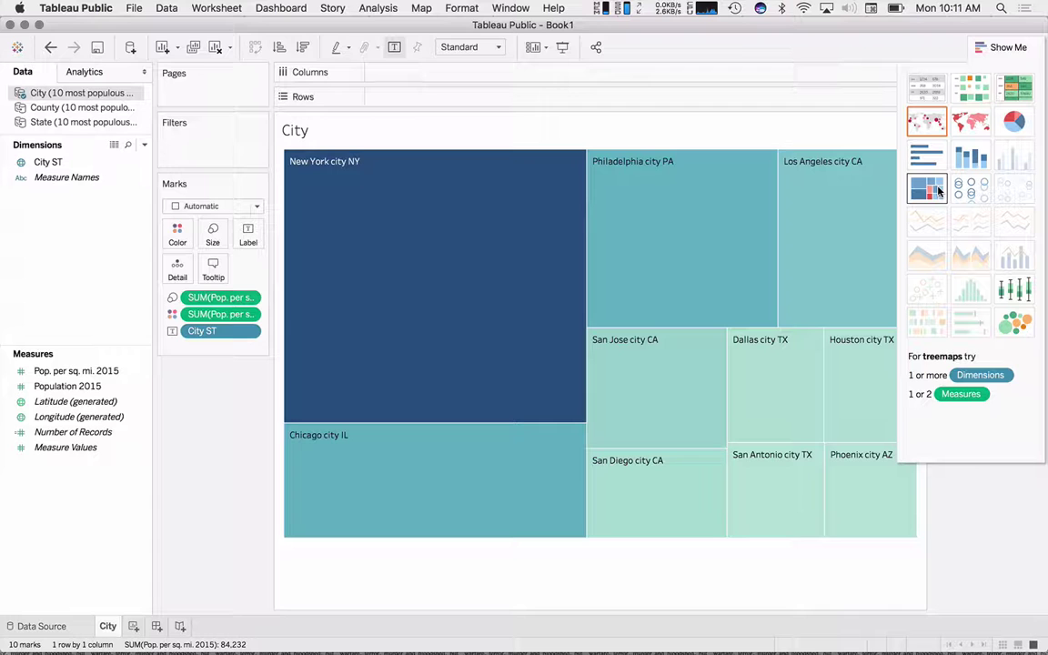
{"action": "mouse_move", "coordinate": [670, 245]}
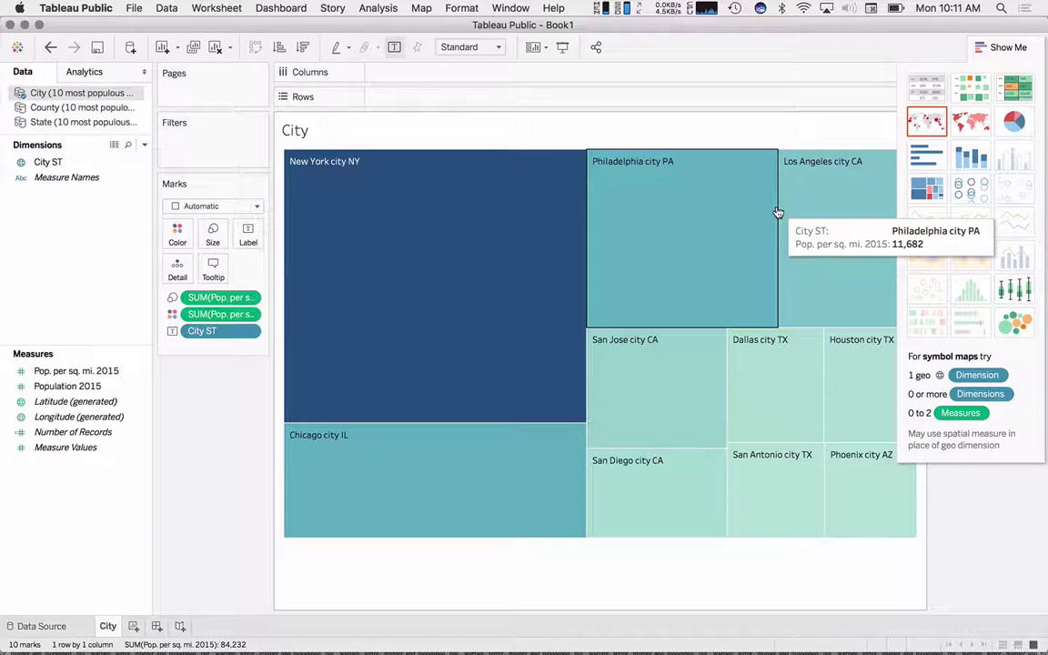
{"action": "mouse_move", "coordinate": [809, 214]}
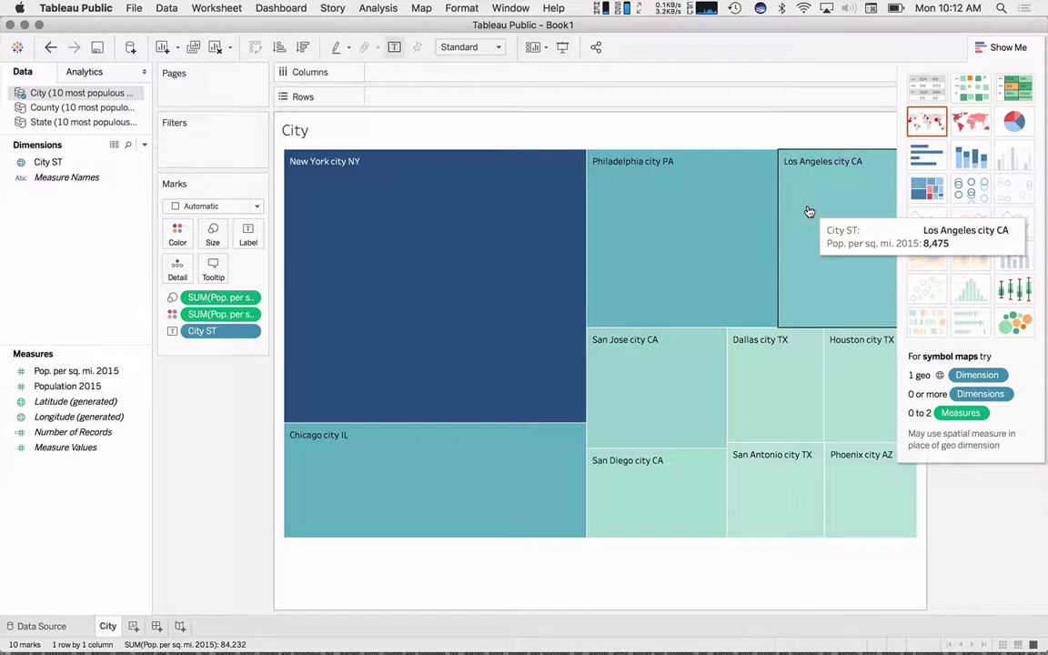
{"action": "mouse_move", "coordinate": [718, 216]}
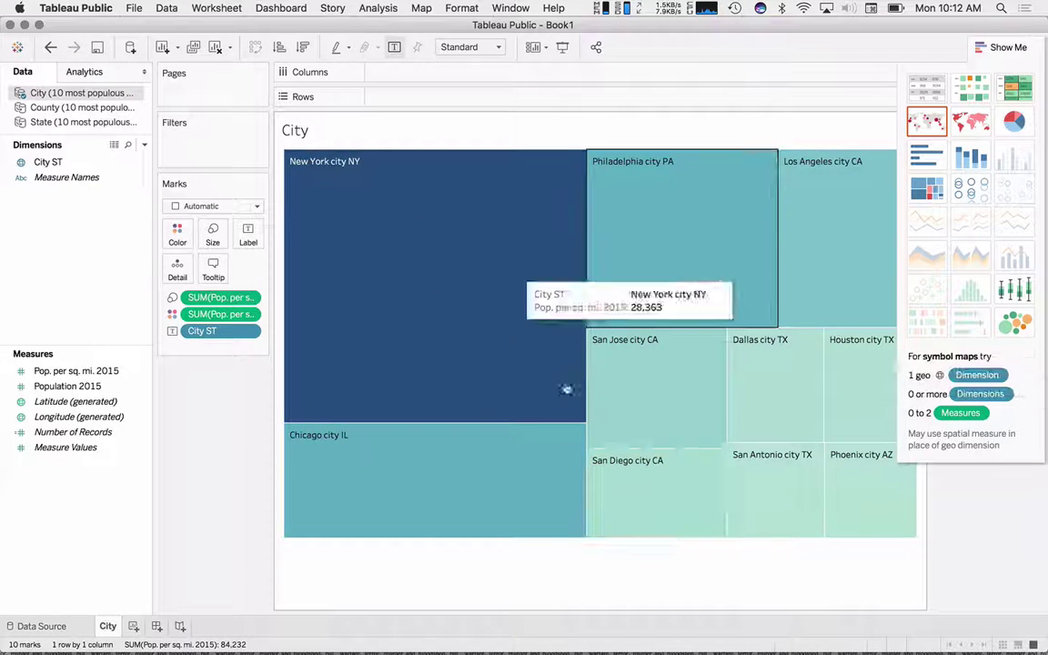
{"action": "mouse_move", "coordinate": [677, 271]}
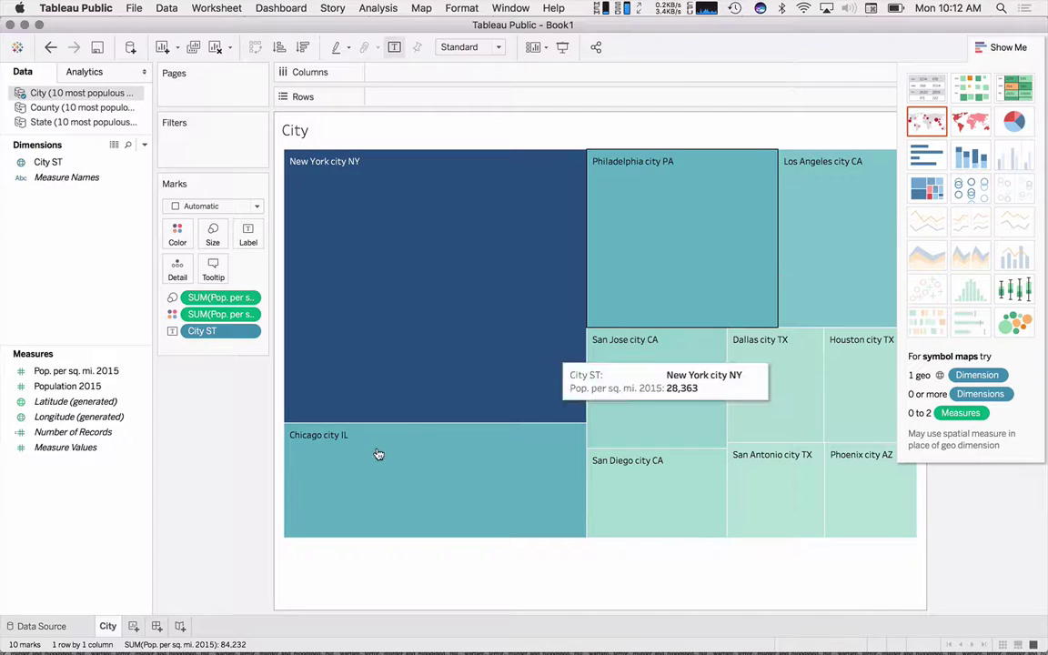
- Add a new worksheet named 'City Population Per Square Mile'
{"action": "left_click", "coordinate": [132, 626]}
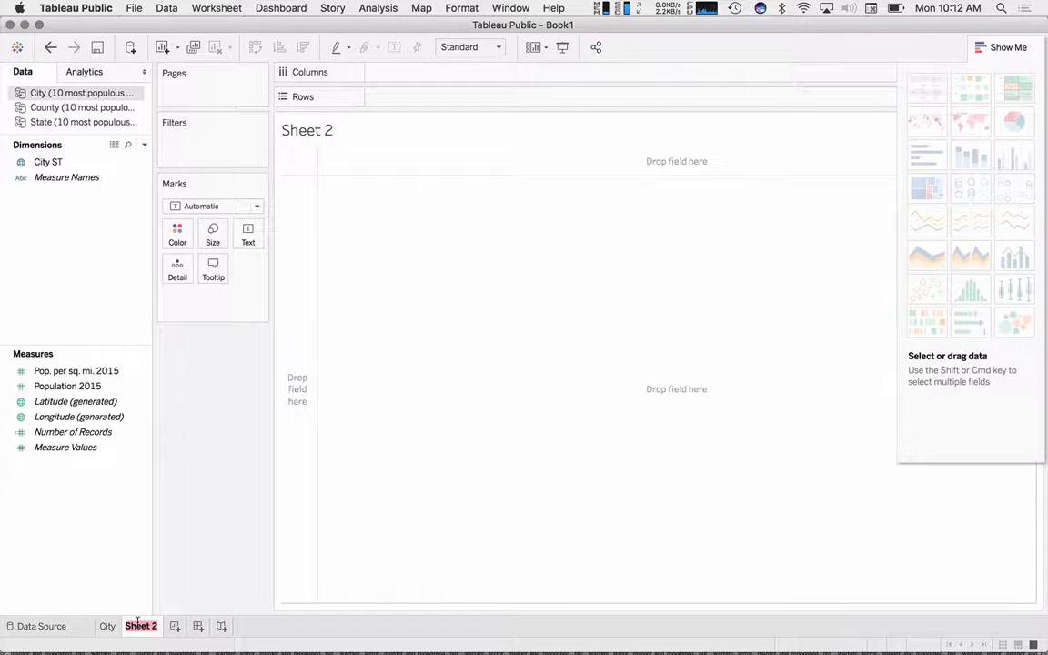
{"action": "type", "text": "City pop"}
{"action": "key", "text": "BackSpace"}
{"action": "key", "text": "BackSpace"}
{"action": "key", "text": "BackSpace"}
{"action": "type", "text": "Population Per"}
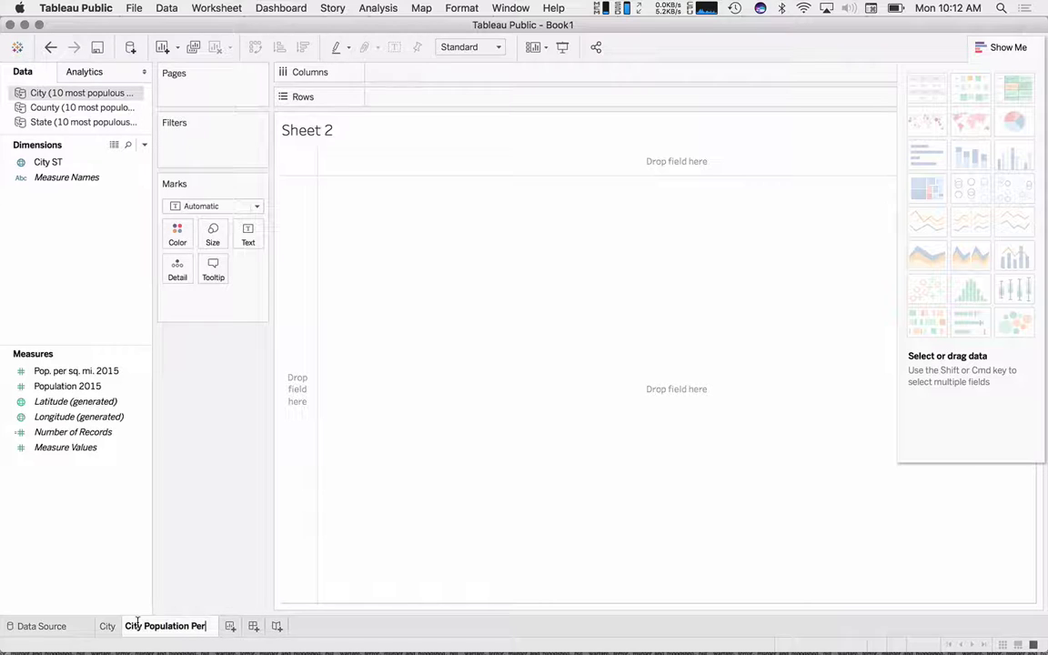
{"action": "type", "text": " Square Mile"}
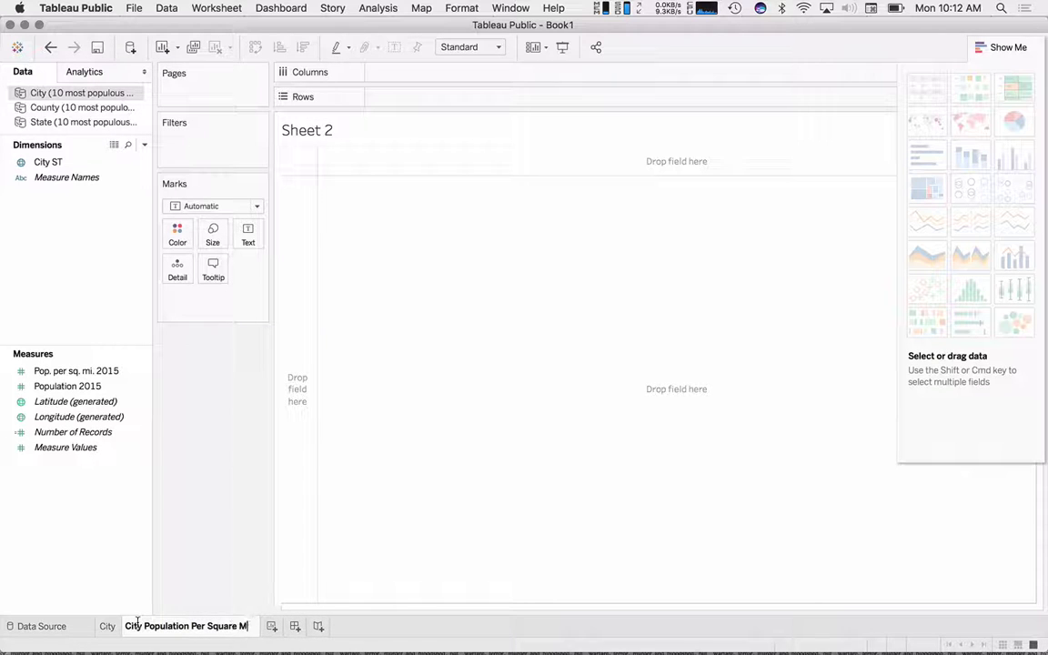
{"action": "key", "text": "Return"}
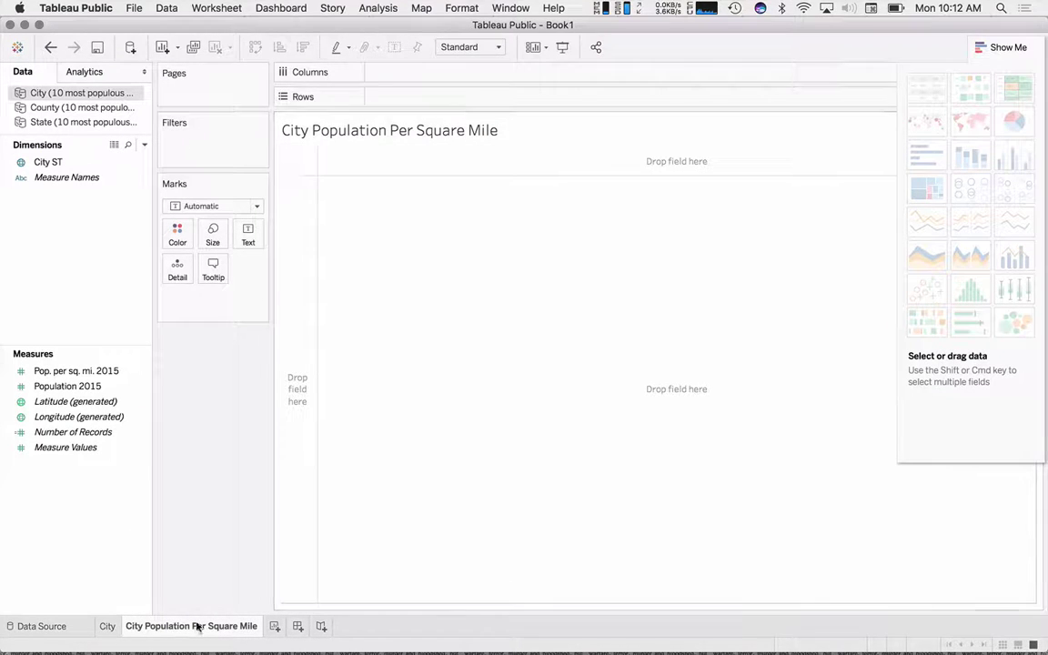
- Rename the City treemap sheet to 'City Population Total'
{"action": "left_click", "coordinate": [106, 627]}
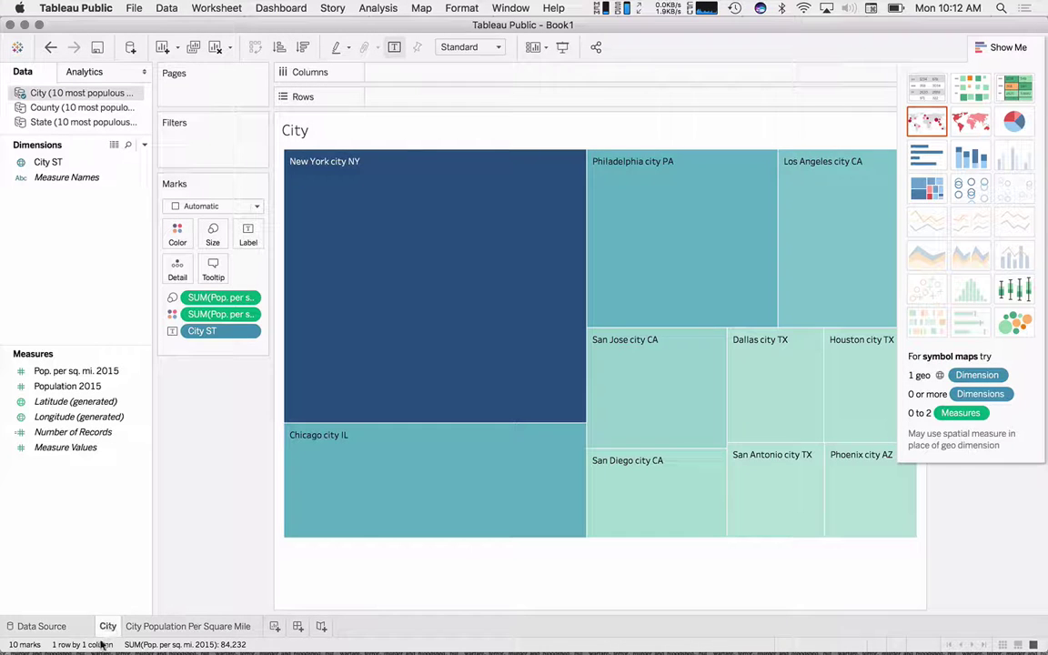
{"action": "right_click", "coordinate": [107, 628]}
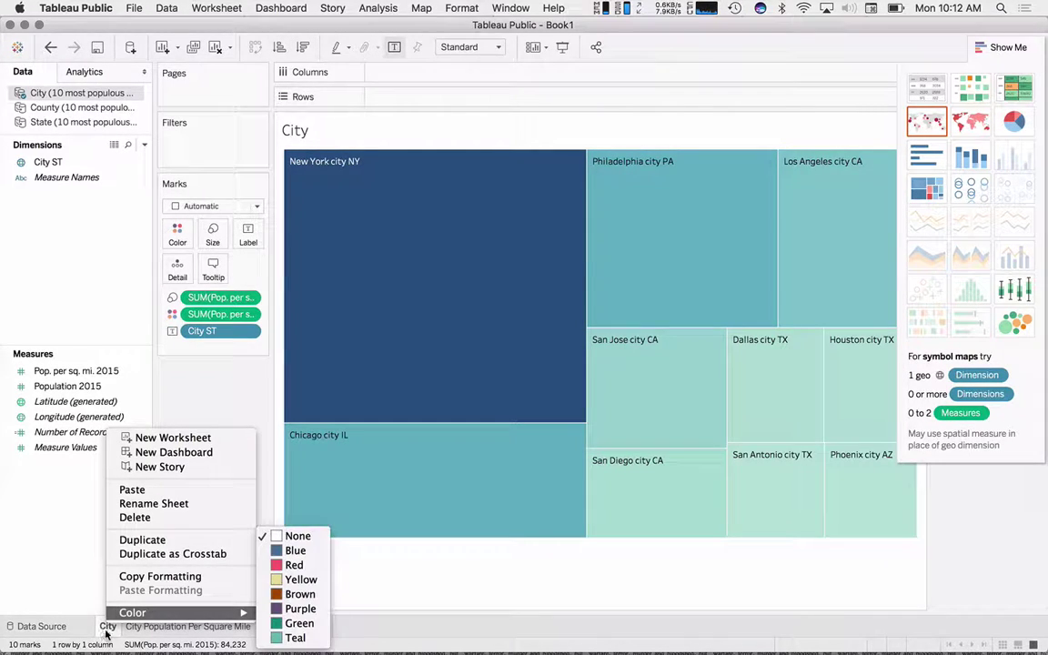
{"action": "left_click", "coordinate": [106, 633]}
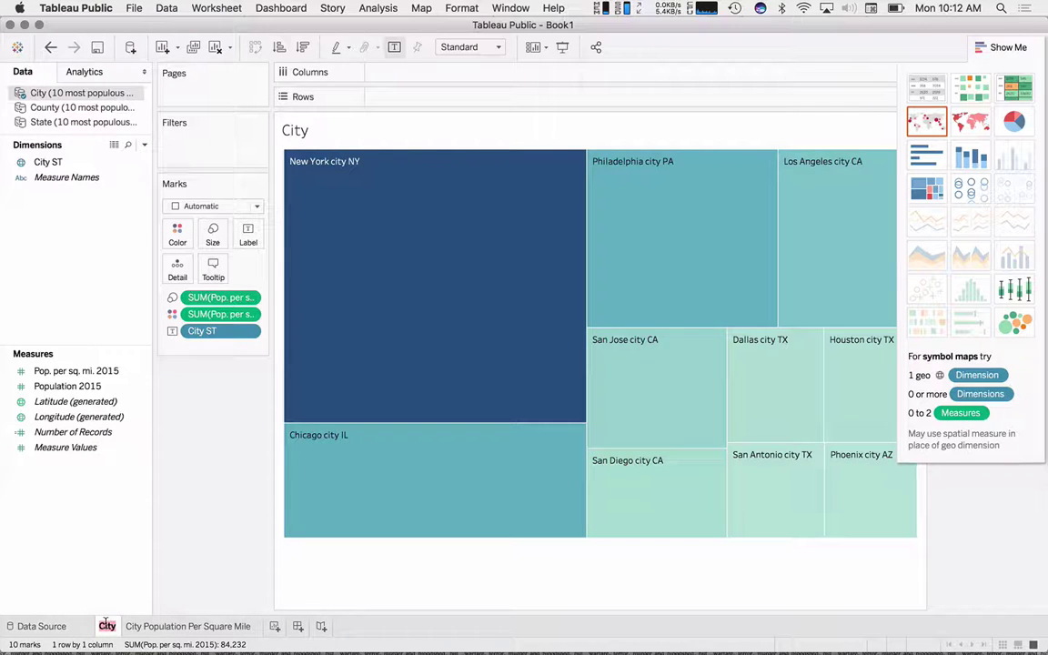
{"action": "type", "text": "City Pop"}
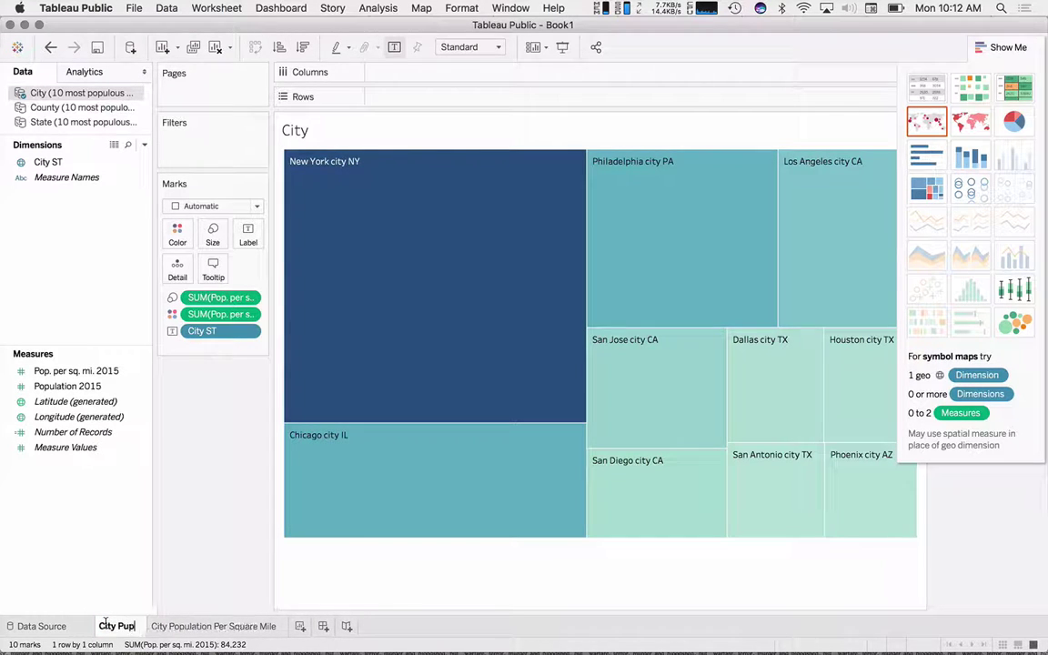
{"action": "type", "text": "u"}
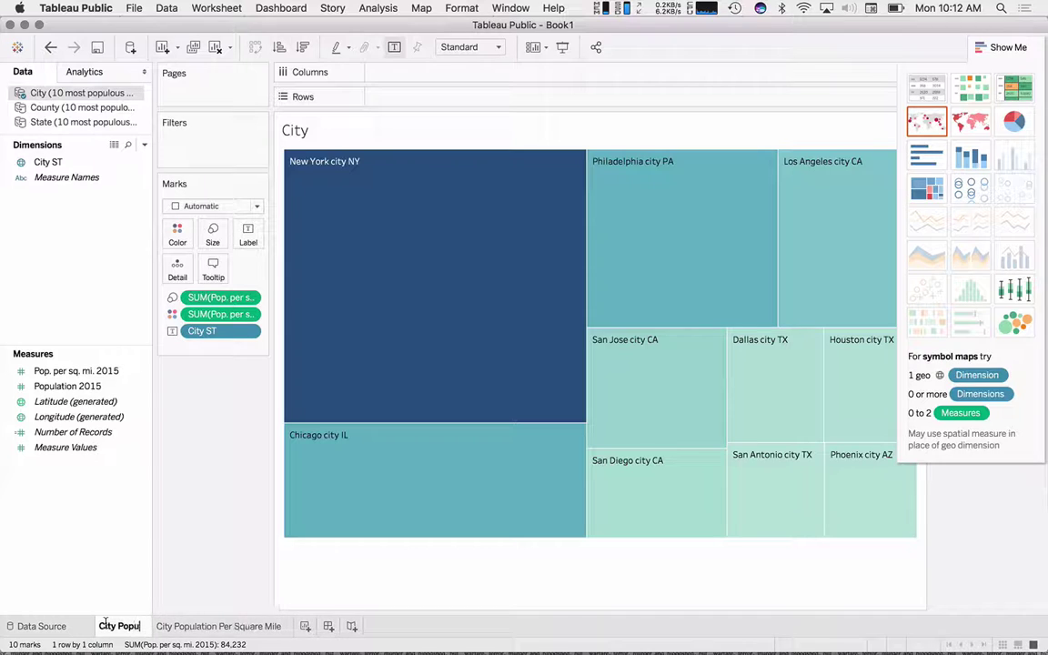
{"action": "type", "text": "lation"}
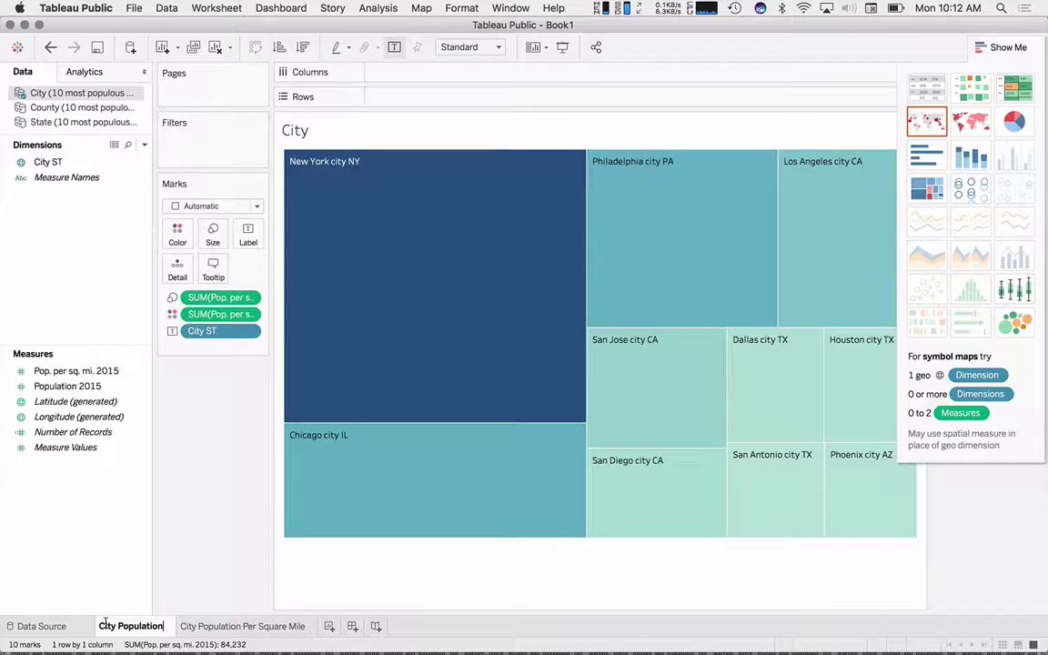
{"action": "type", "text": "Total"}
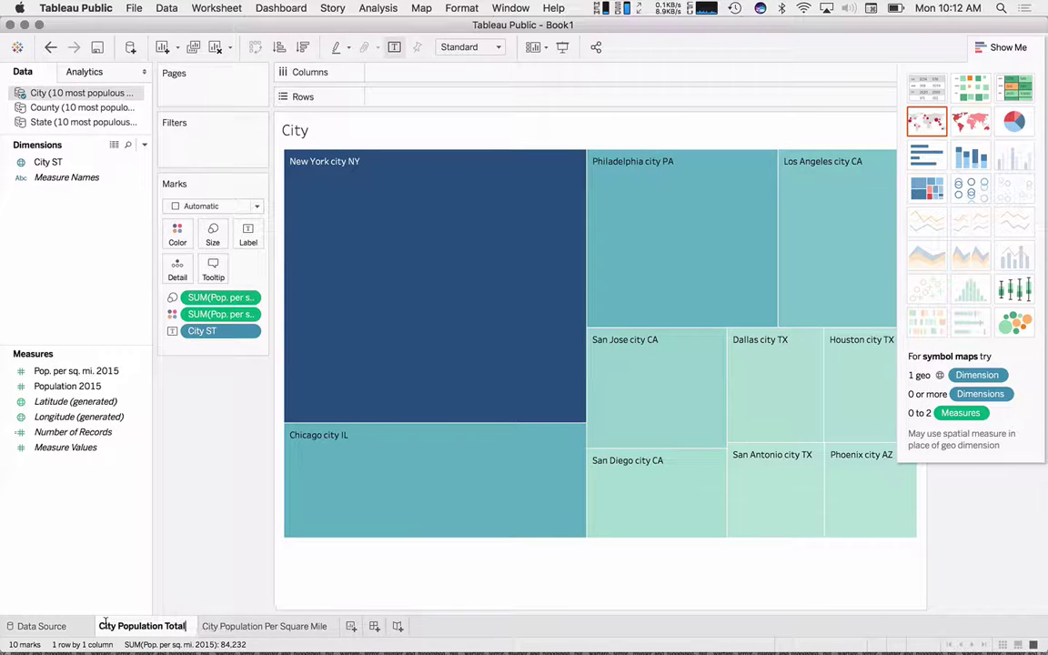
{"action": "key", "text": "Return"}
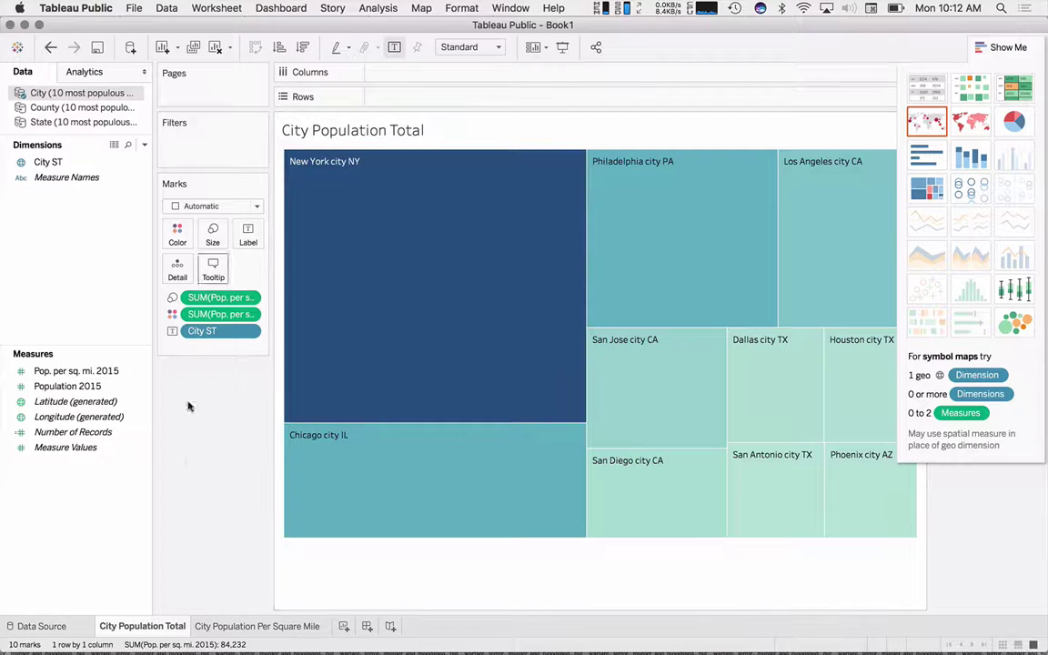
- Rename the treemap sheet to '10 Most Populous Cities in the U.S.'
{"action": "double_click", "coordinate": [132, 626]}
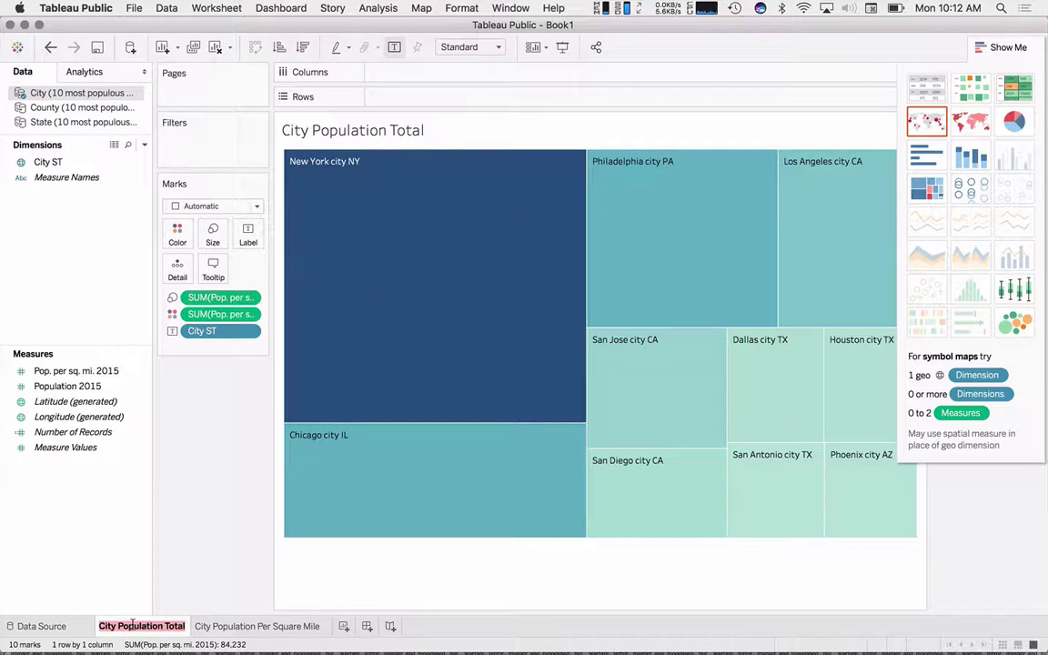
{"action": "key", "text": "Left"}
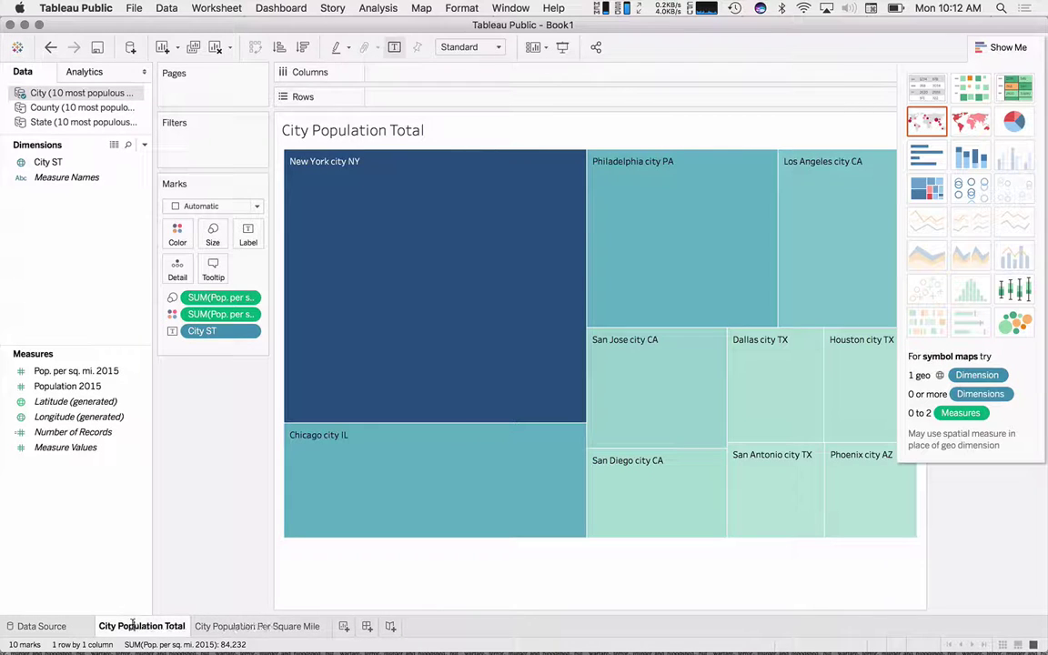
{"action": "type", "text": "10 Most"}
{"action": "key", "text": "Delete"}
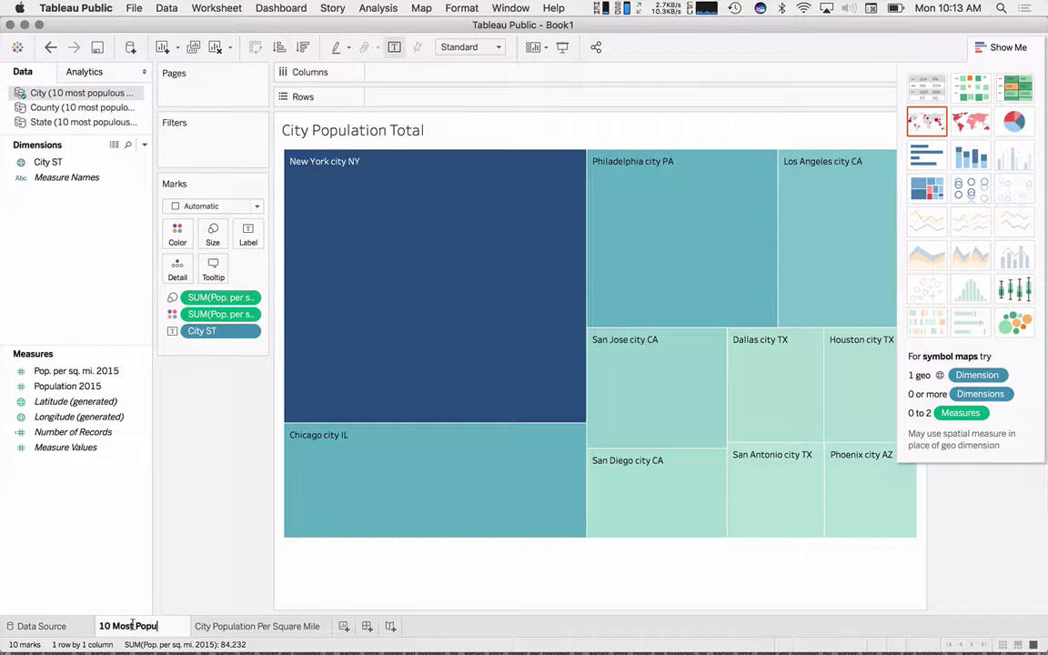
{"action": "type", "text": "Populous Cities in th"}
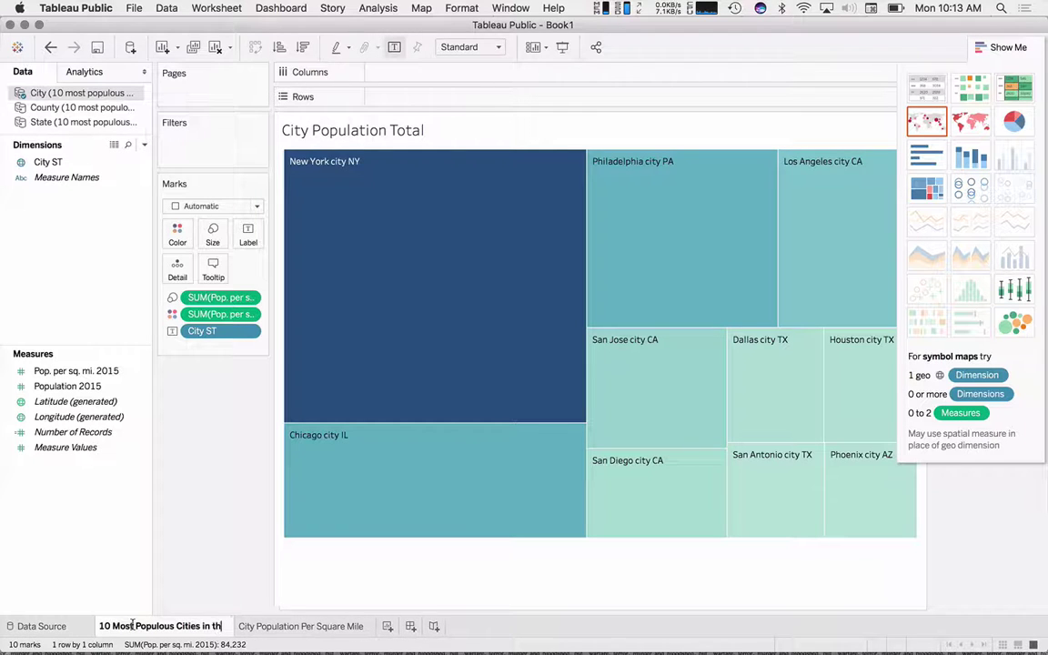
{"action": "type", "text": "e U.S."}
{"action": "key", "text": "Return"}
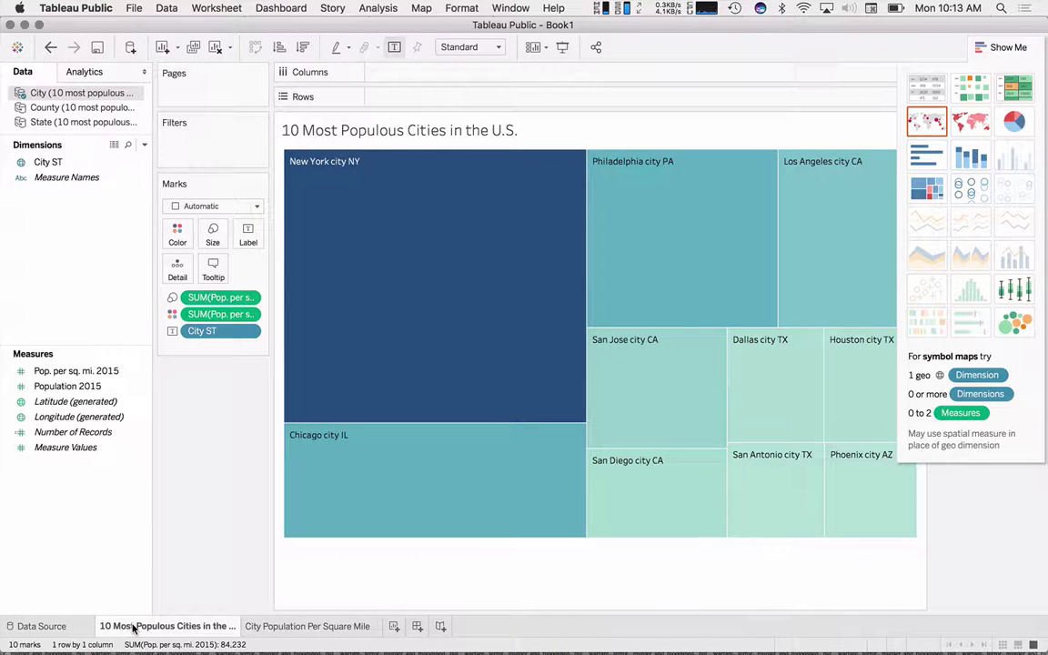
{"action": "left_click", "coordinate": [277, 626]}
- Enter '10 Most Populous City Populations Per Square Mile' as the tab name, fixing the typo
{"action": "type", "text": "10 Most Populous City Pop"}
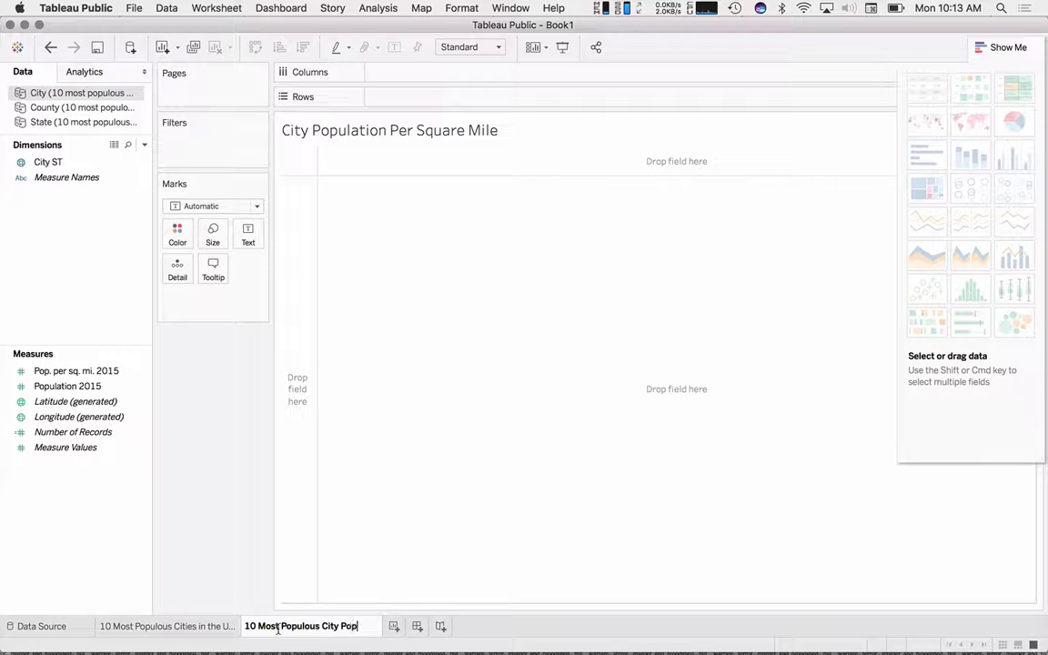
{"action": "type", "text": "ions per Sq"}
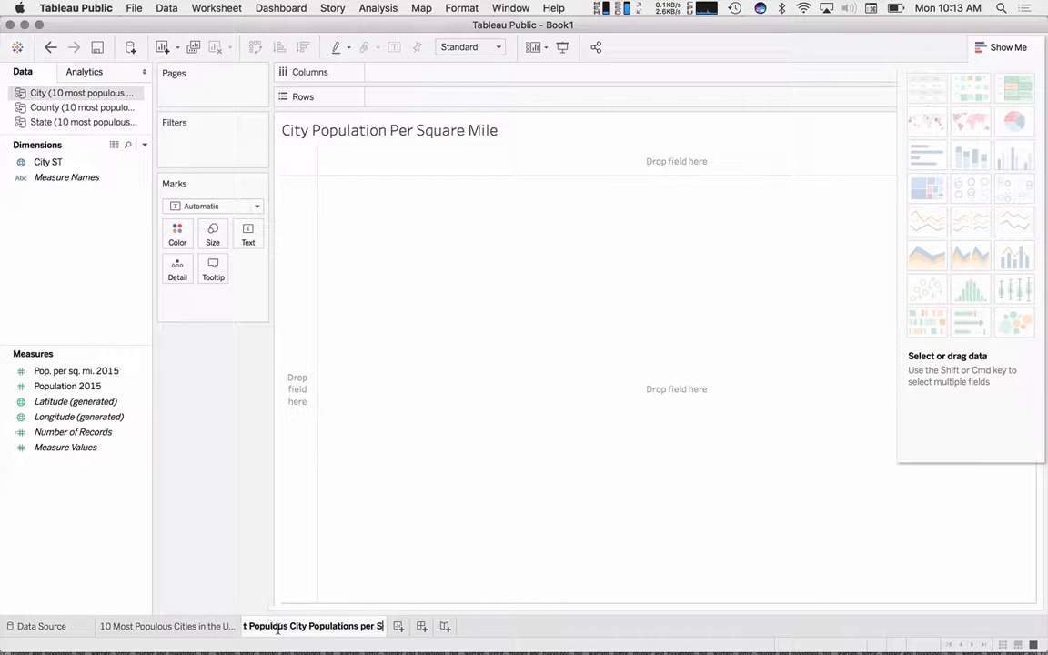
{"action": "key", "text": "BackSpace"}
{"action": "key", "text": "BackSpace"}
{"action": "type", "text": "s"}
{"action": "key", "text": "BackSpace"}
{"action": "key", "text": "BackSpace"}
{"action": "key", "text": "BackSpace"}
{"action": "key", "text": "BackSpace"}
{"action": "key", "text": "BackSpace"}
{"action": "type", "text": "Per Square Mile"}
{"action": "key", "text": "Return"}
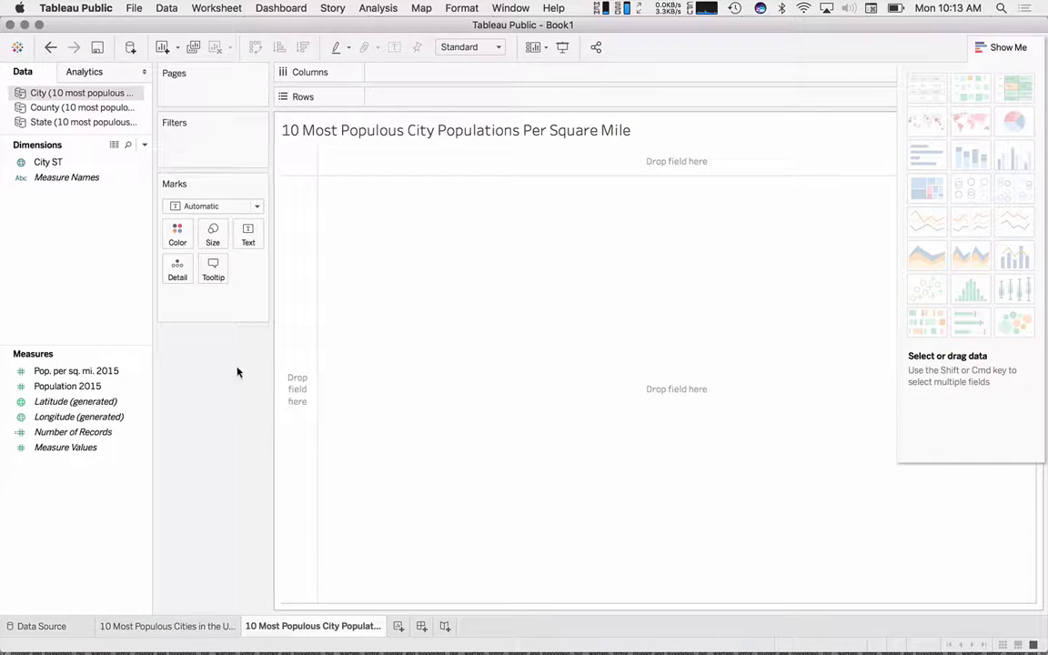
- Plot Pop. per sq. mi. 2015 by City ST as a packed-bubble chart
{"action": "left_click_drag", "start_coordinate": [60, 162], "coordinate": [392, 98]}
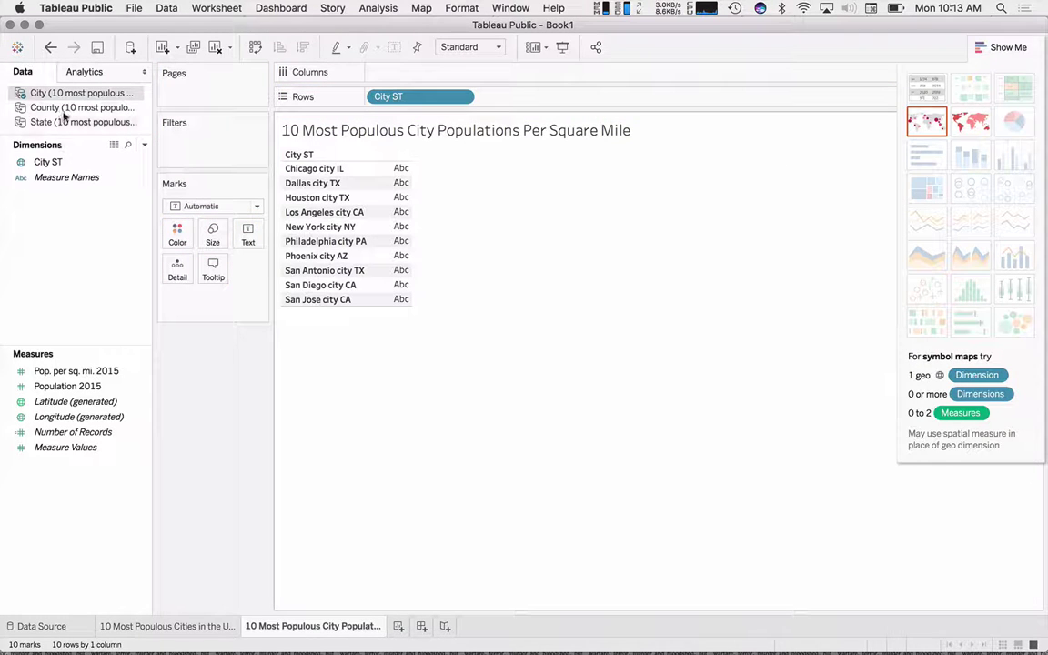
{"action": "left_click_drag", "start_coordinate": [77, 370], "coordinate": [538, 78]}
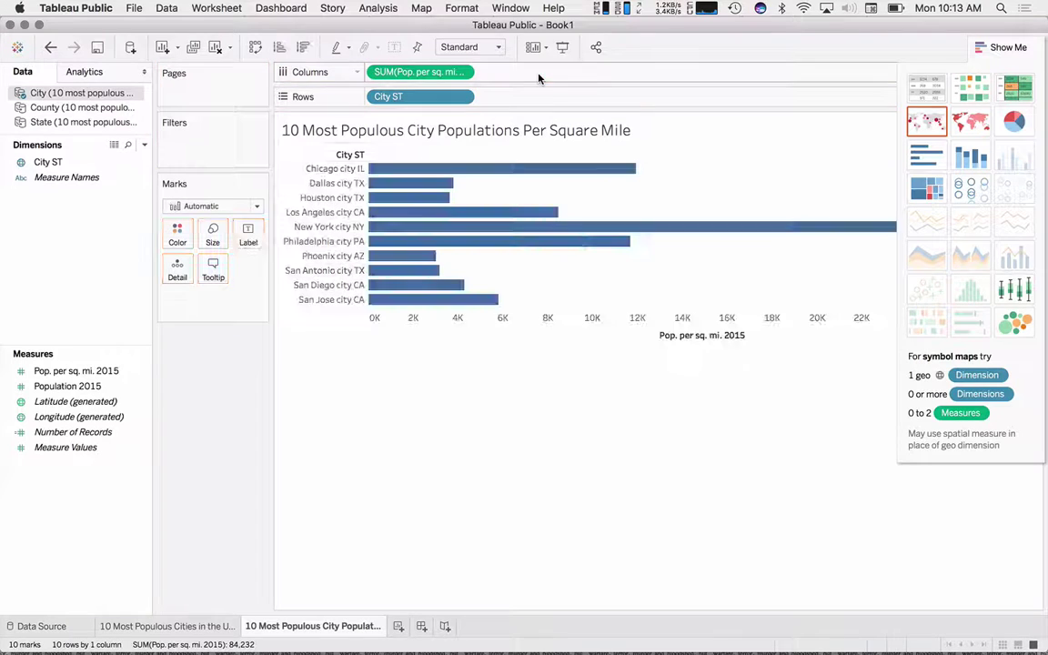
{"action": "left_click", "coordinate": [1012, 316]}
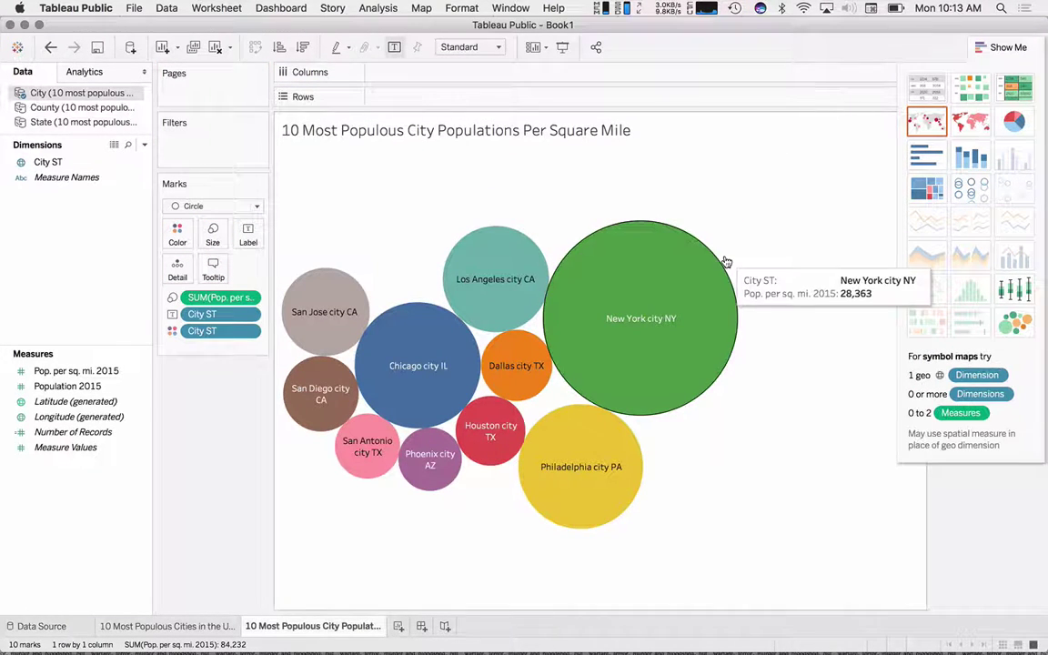
{"action": "mouse_move", "coordinate": [424, 360]}
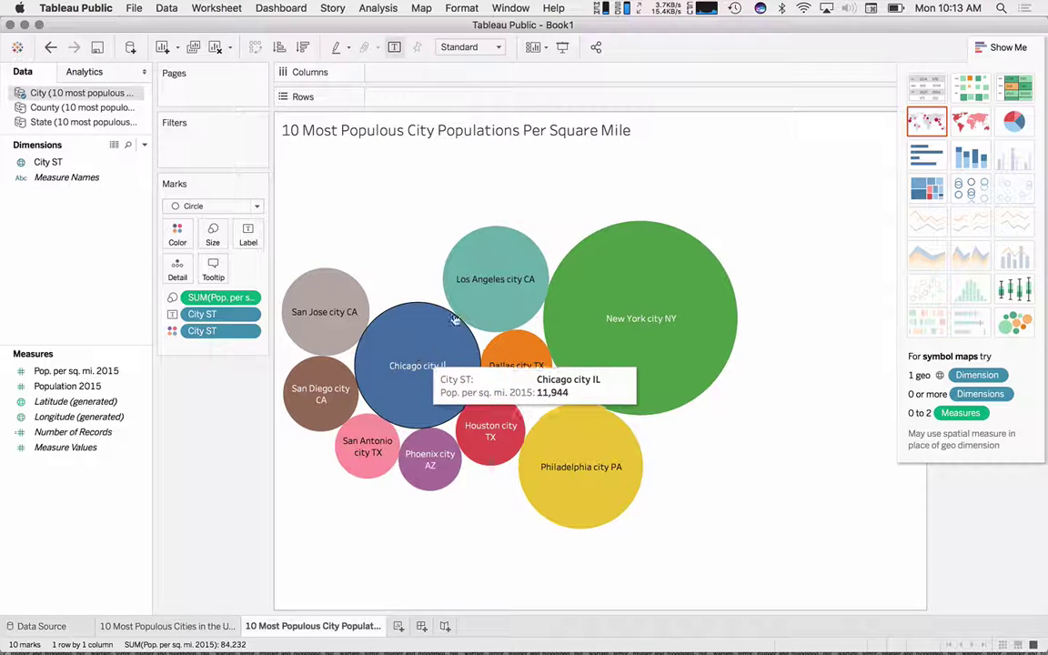
{"action": "mouse_move", "coordinate": [631, 462]}
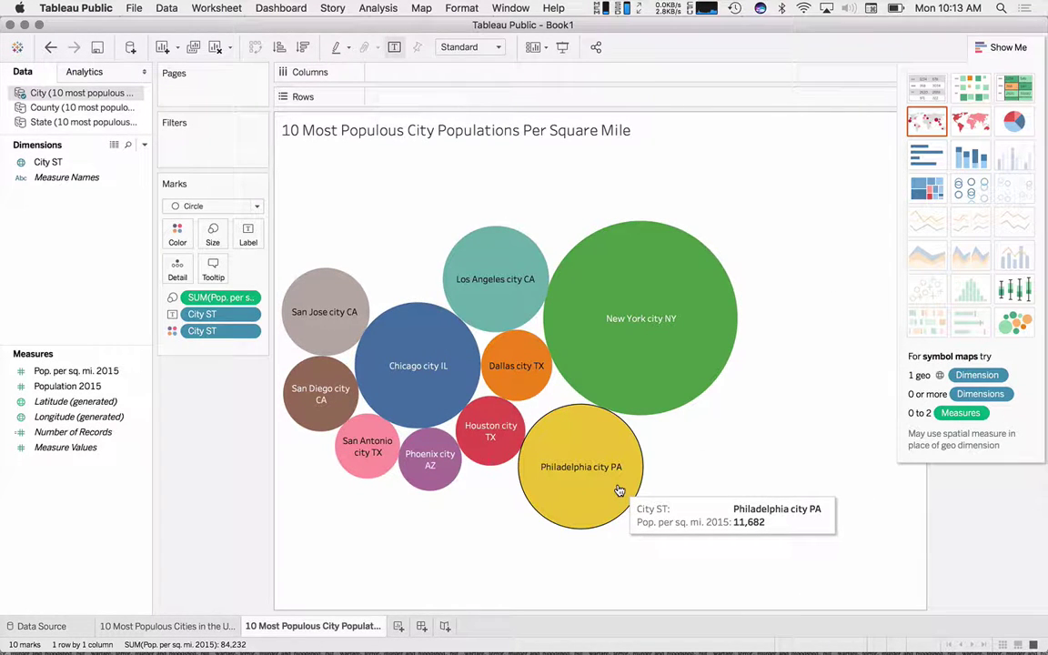
- Chart Population 2015 bars by City ST on the first sheet, removing both density pills from Marks
{"action": "left_click", "coordinate": [198, 626]}
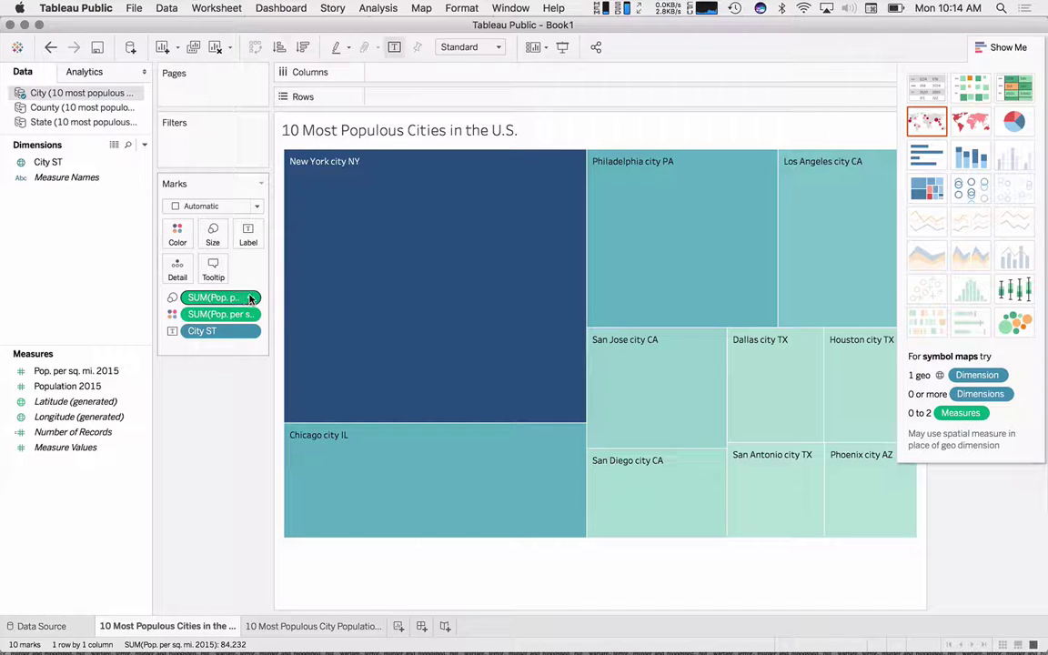
{"action": "left_click_drag", "start_coordinate": [75, 370], "coordinate": [424, 73]}
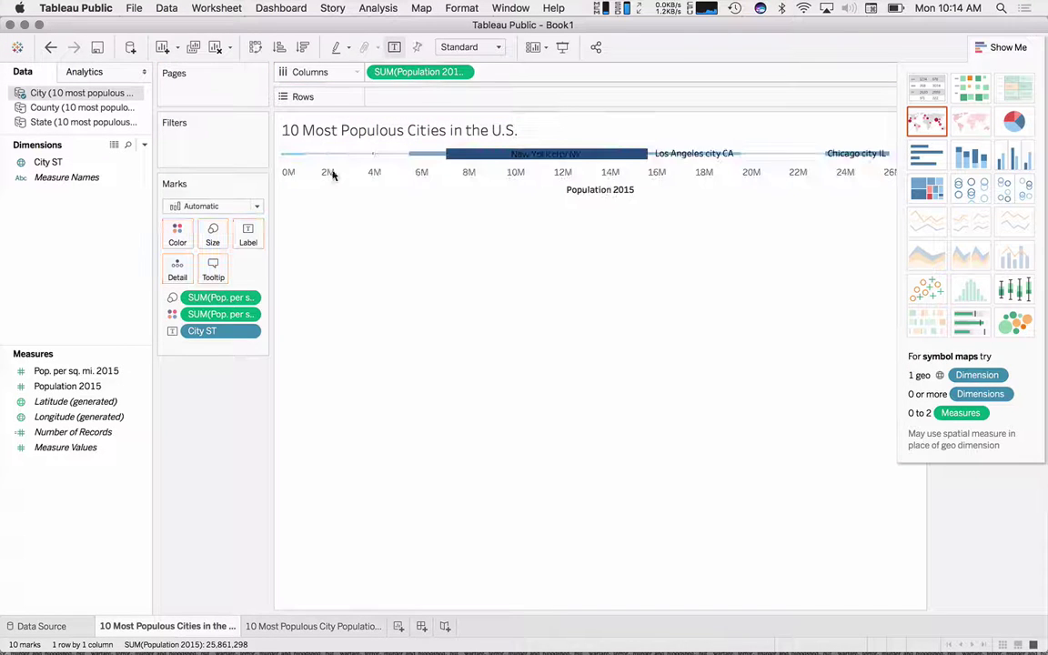
{"action": "left_click", "coordinate": [250, 301]}
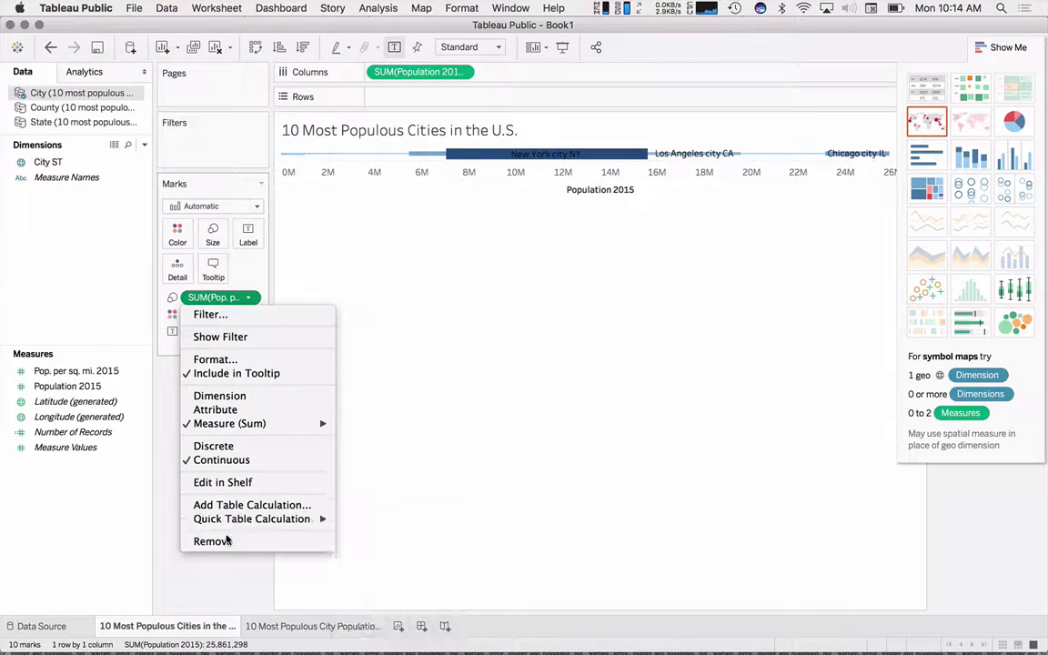
{"action": "left_click", "coordinate": [216, 541]}
{"action": "left_click", "coordinate": [248, 297]}
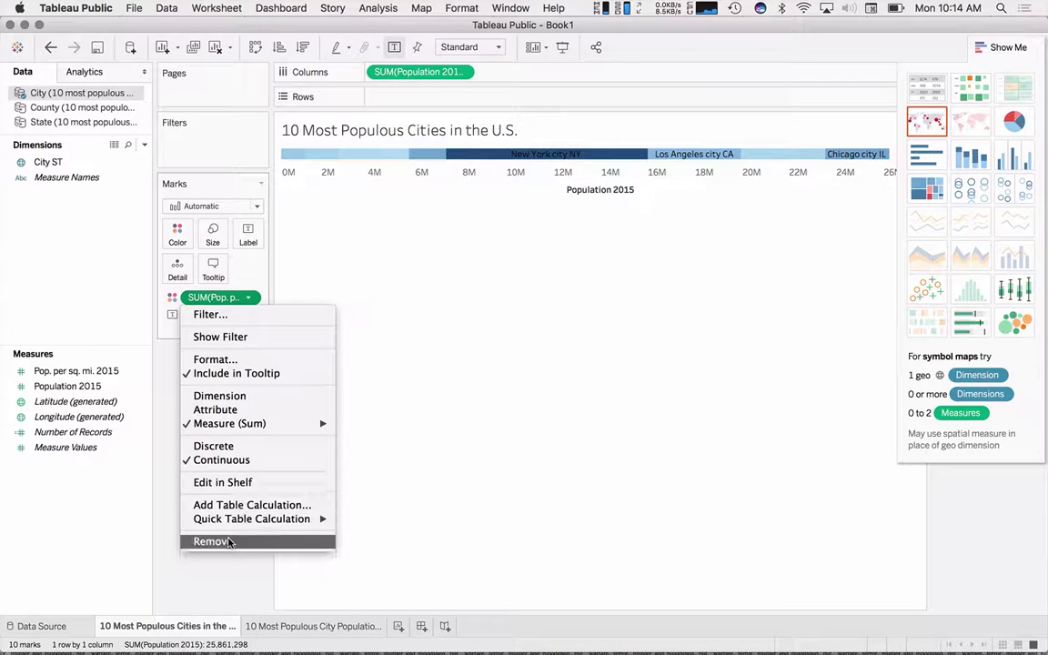
{"action": "left_click", "coordinate": [232, 540]}
{"action": "left_click_drag", "start_coordinate": [70, 164], "coordinate": [395, 98]}
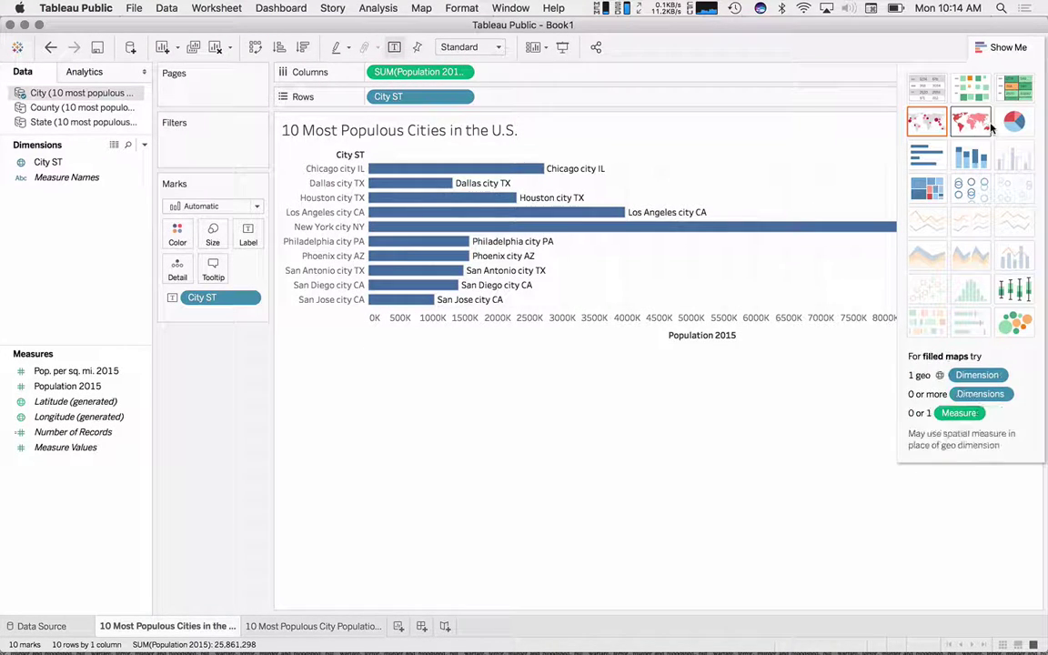
- Try a symbol map and horizontal bars, then settle on a Population 2015 treemap
{"action": "left_click", "coordinate": [938, 125]}
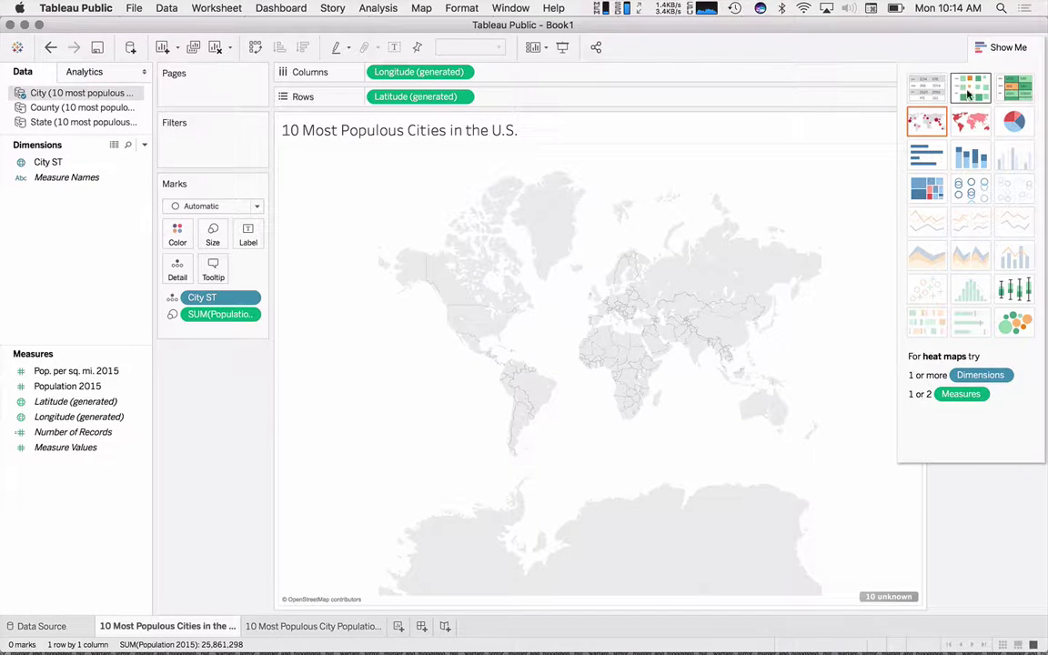
{"action": "left_click", "coordinate": [919, 169]}
{"action": "left_click", "coordinate": [927, 188]}
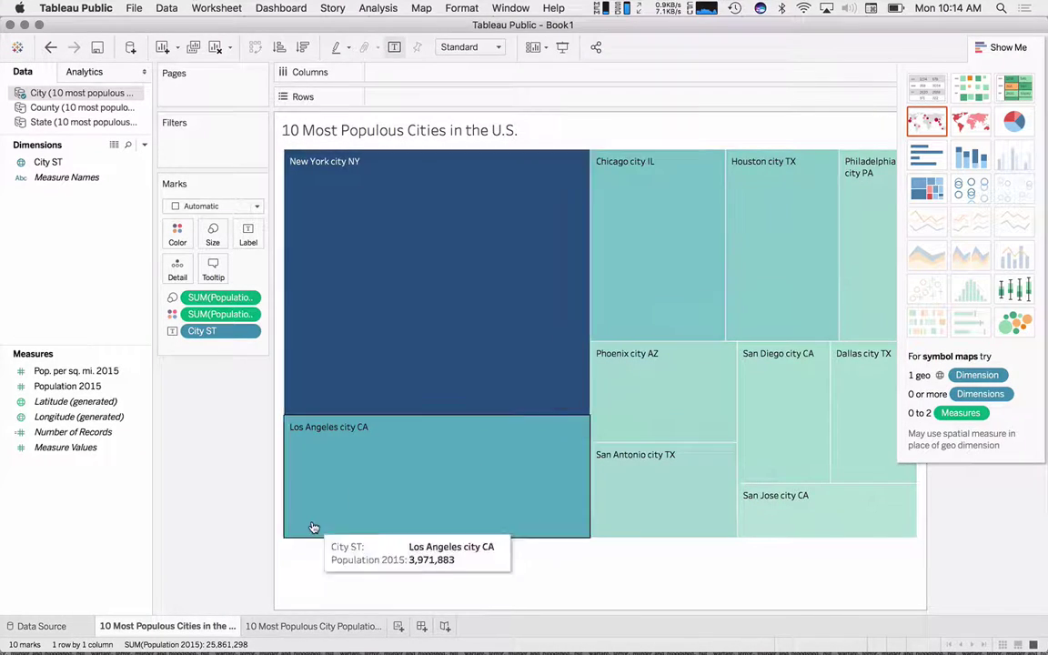
- Go back to the '10 Most Populous City Populations Per Square Mile' packed-bubble sheet
{"action": "left_click", "coordinate": [290, 626]}
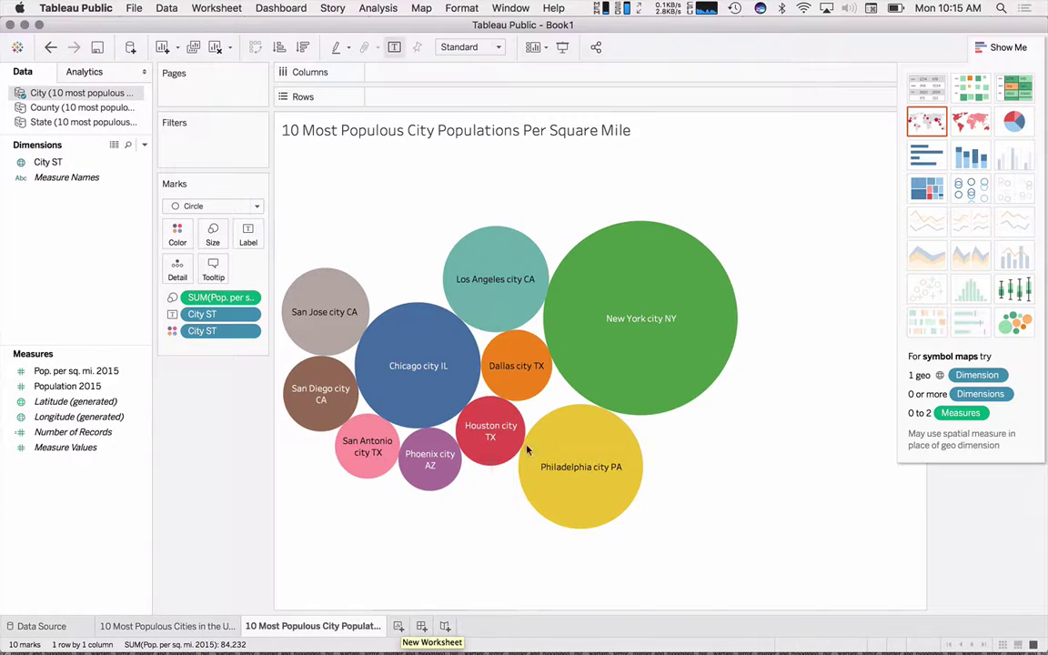
- Show city density as much larger circle marks, fitted to Entire View
{"action": "left_click", "coordinate": [972, 160]}
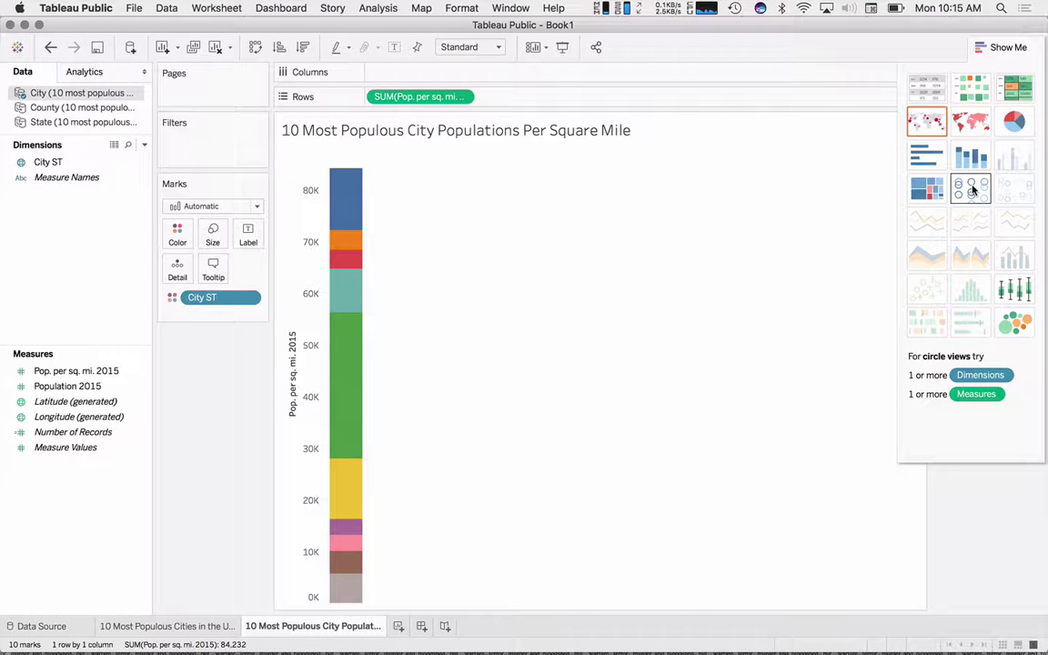
{"action": "left_click", "coordinate": [972, 189]}
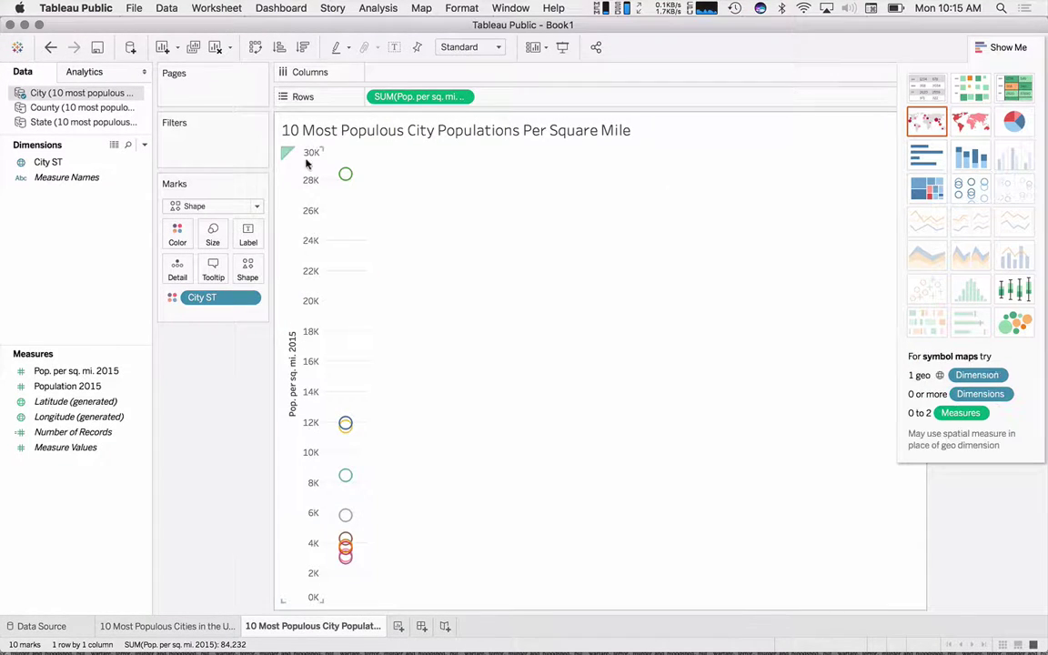
{"action": "left_click", "coordinate": [215, 233]}
{"action": "left_click_drag", "start_coordinate": [214, 271], "coordinate": [309, 274]}
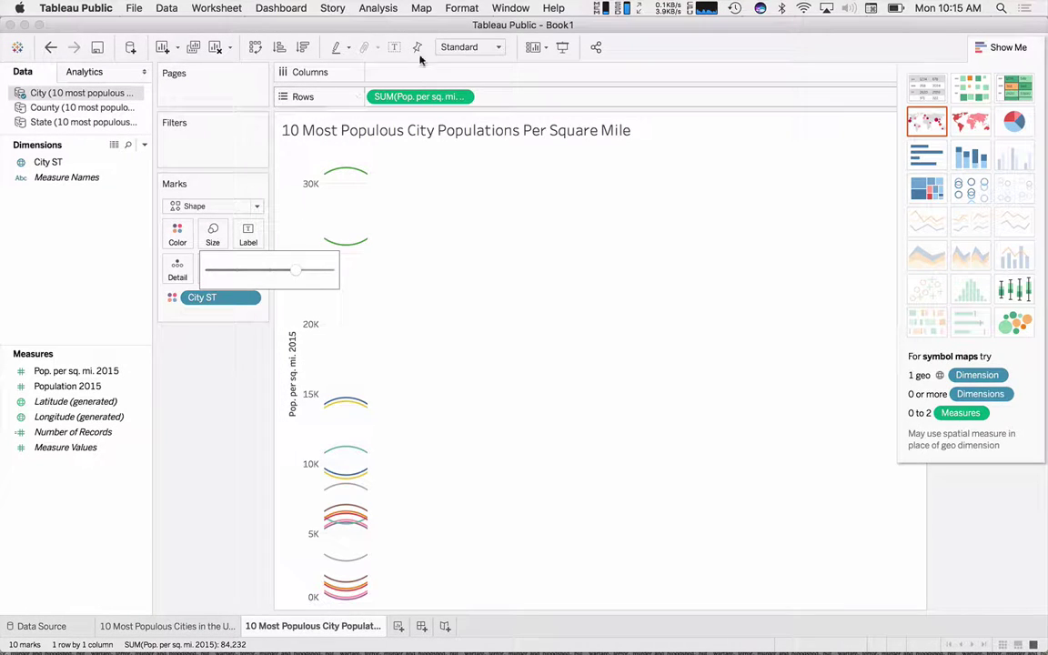
{"action": "left_click", "coordinate": [489, 45]}
{"action": "left_click", "coordinate": [484, 106]}
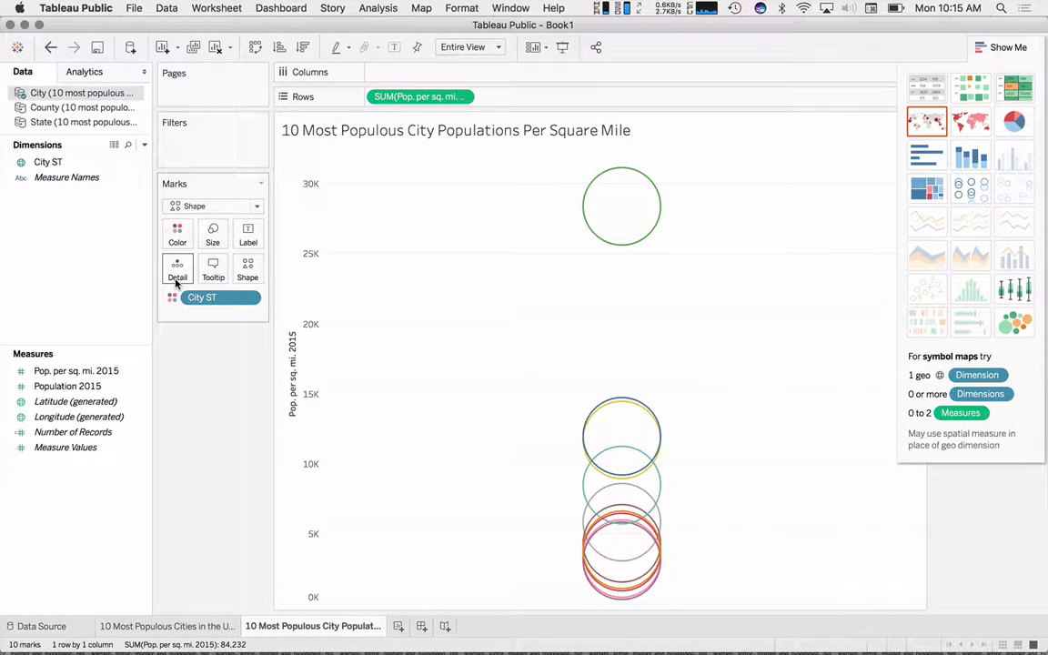
- Browse the Marks card settings and set the city marks to the open circle shape
{"action": "left_click", "coordinate": [212, 233]}
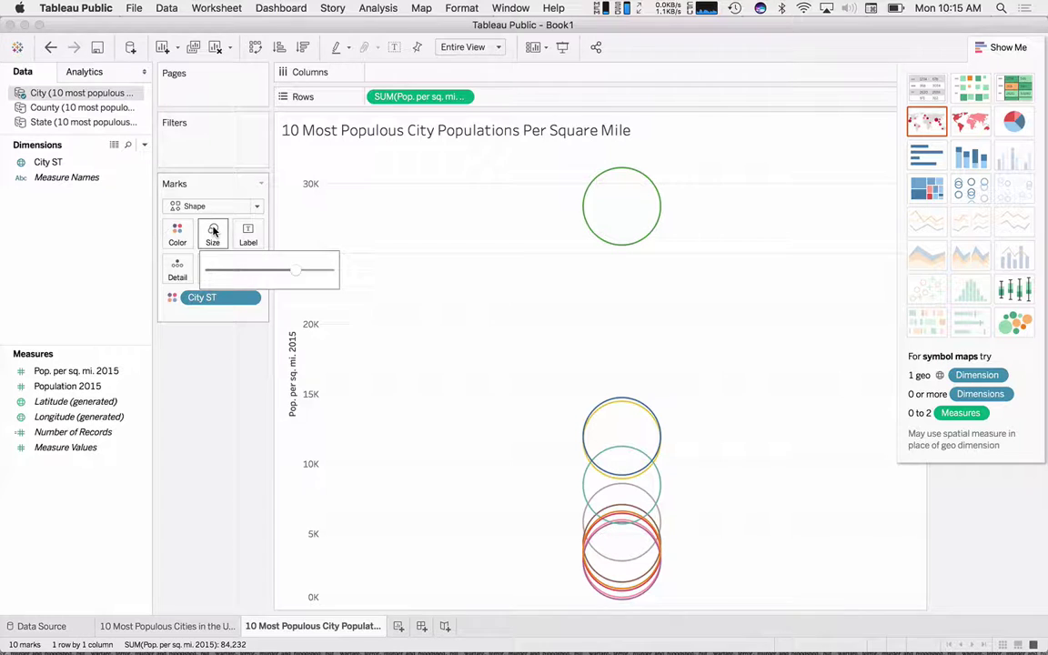
{"action": "left_click", "coordinate": [255, 232]}
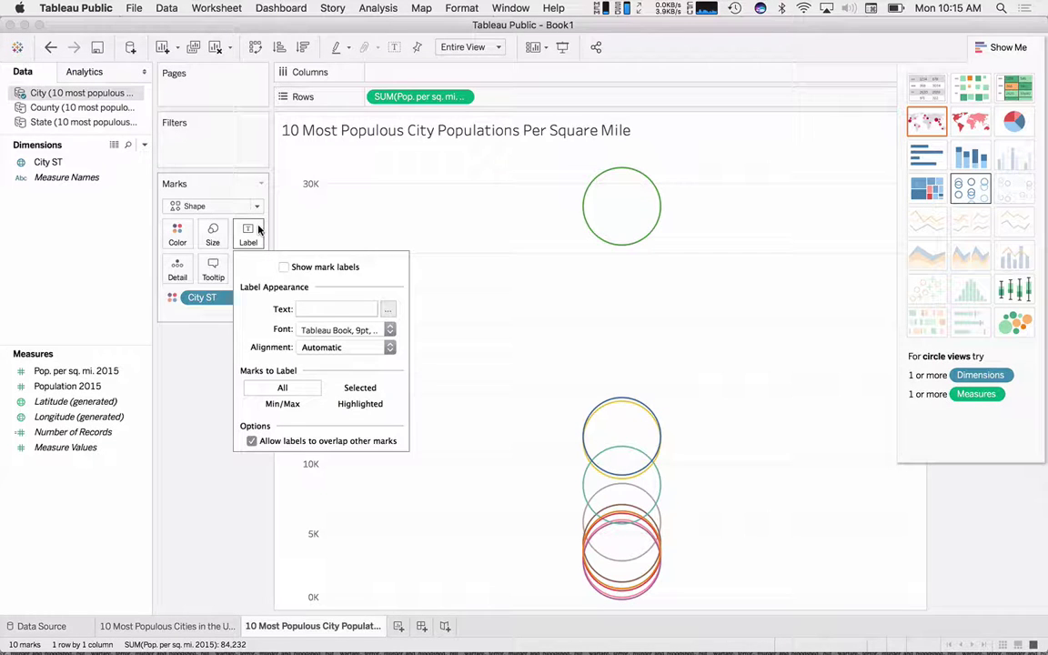
{"action": "left_click", "coordinate": [212, 266]}
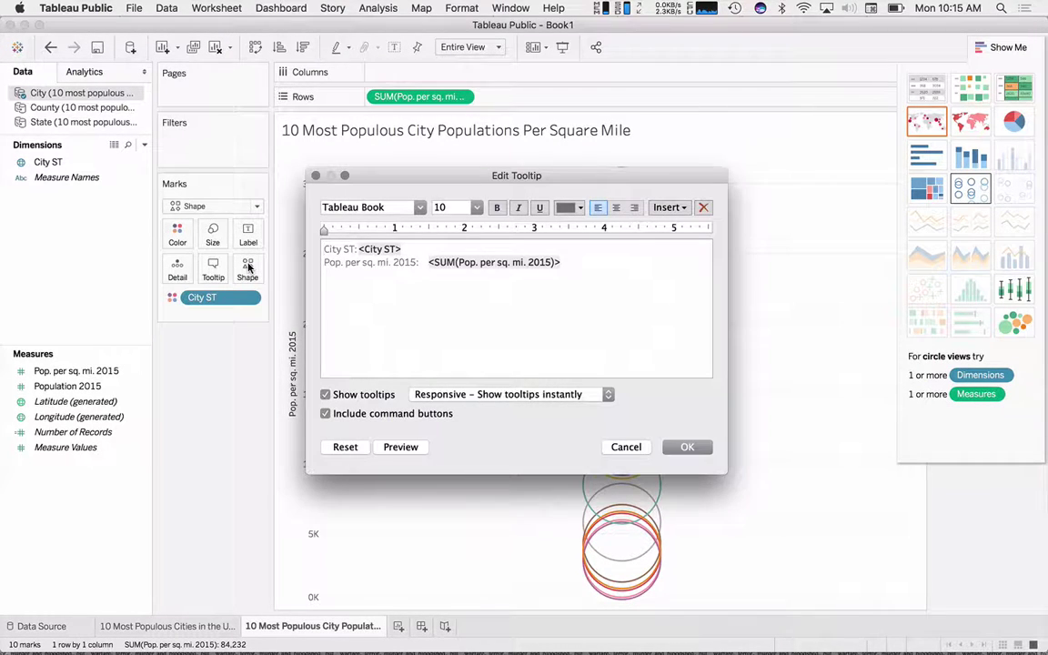
{"action": "left_click", "coordinate": [248, 267]}
{"action": "left_click", "coordinate": [247, 266]}
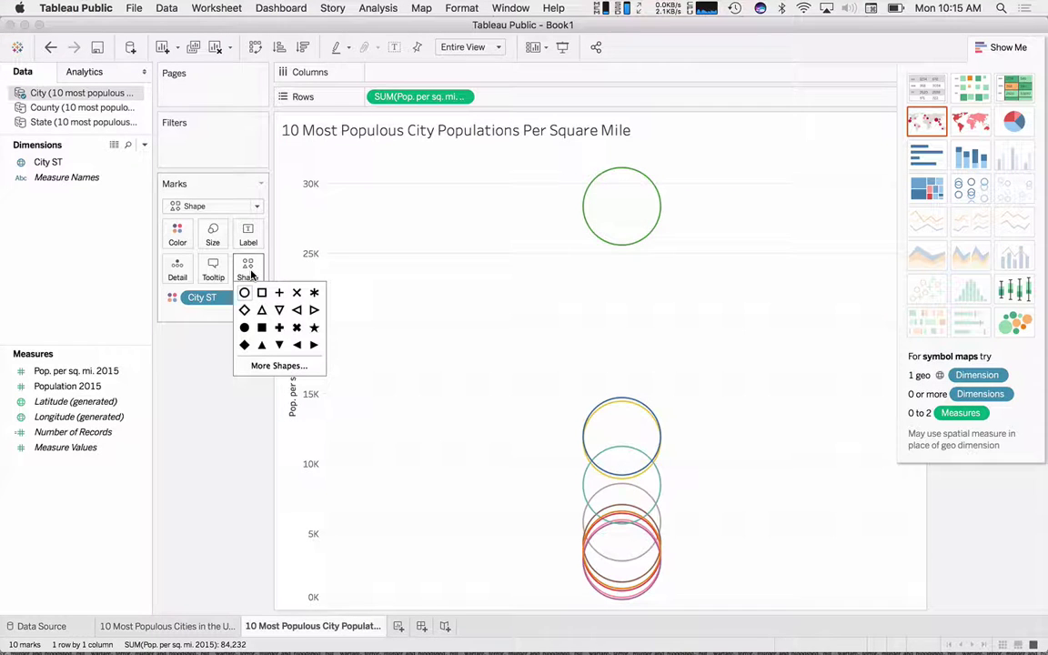
{"action": "left_click", "coordinate": [243, 296]}
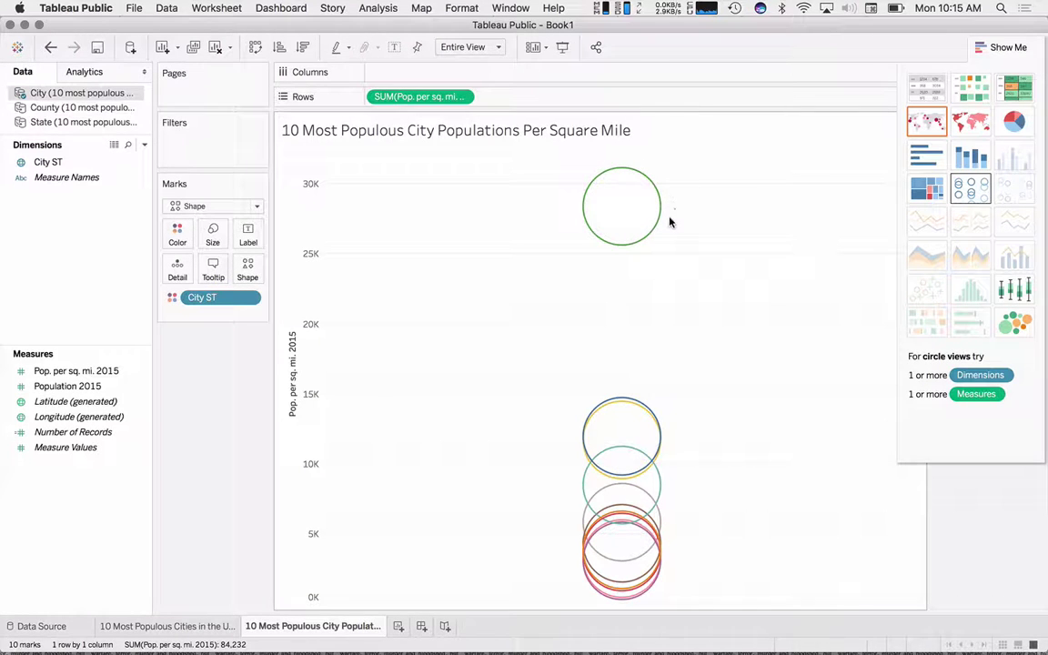
- Enlarge the open circle marks with the Size slider
{"action": "left_click", "coordinate": [244, 273]}
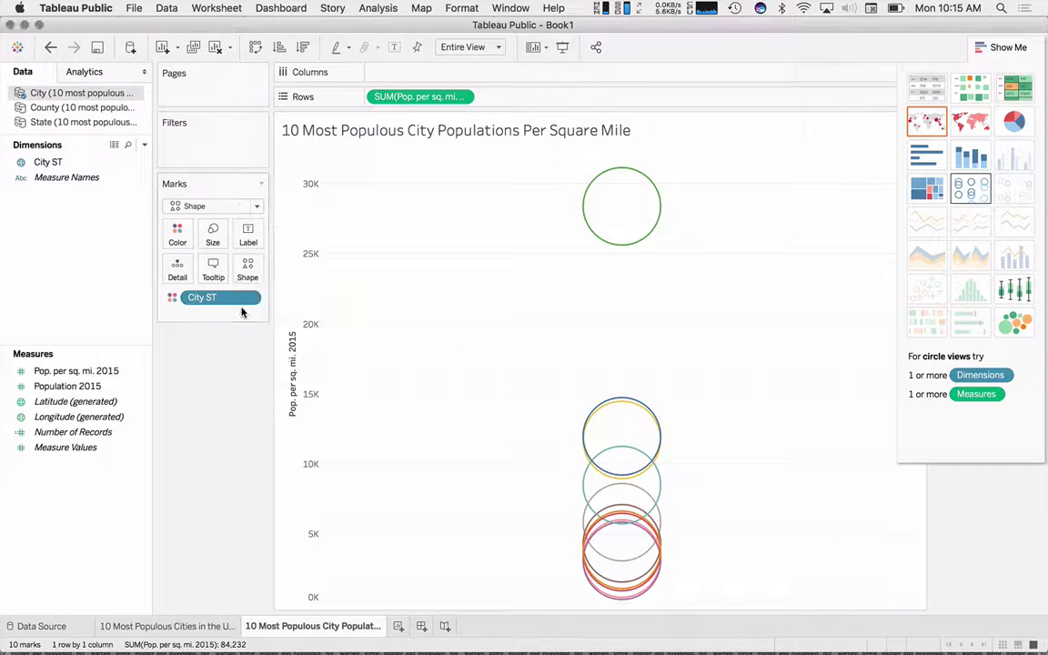
{"action": "left_click", "coordinate": [218, 239]}
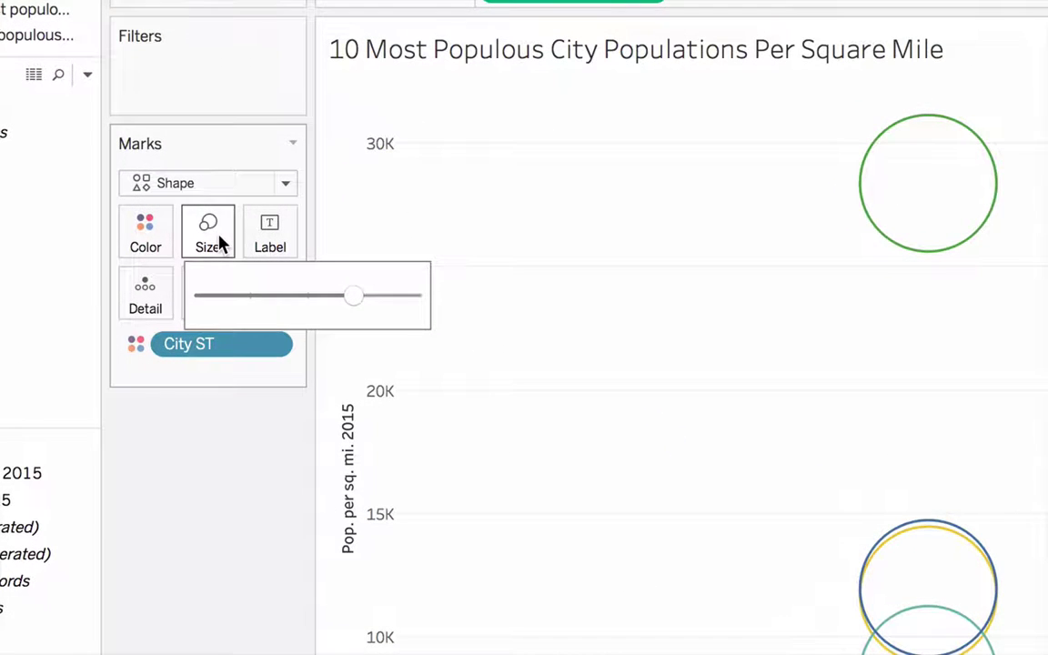
{"action": "left_click", "coordinate": [285, 185]}
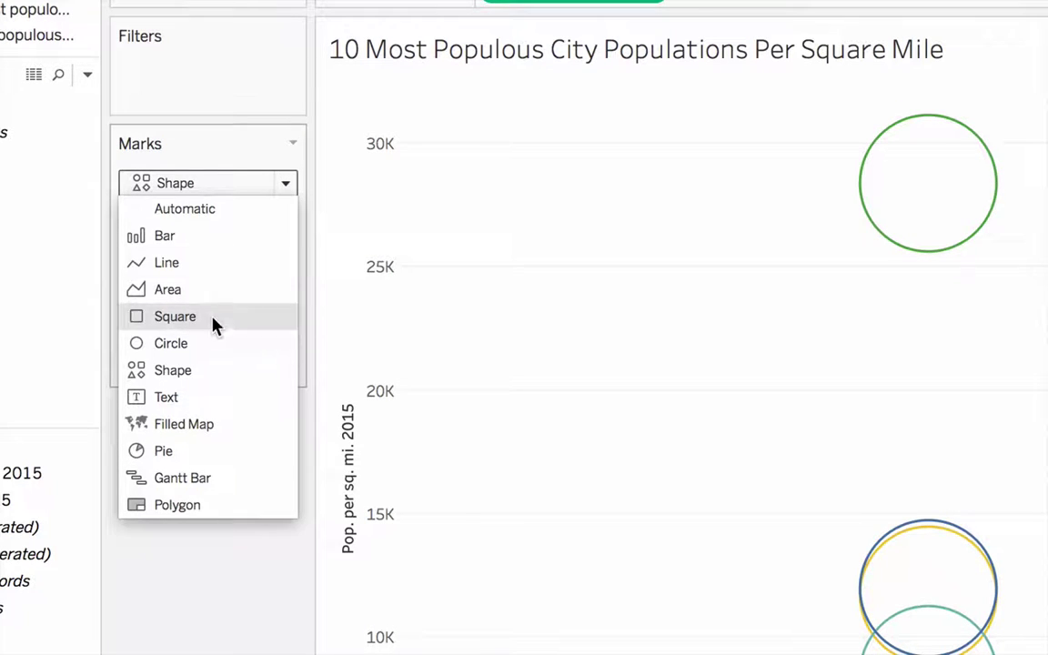
{"action": "left_click", "coordinate": [264, 155]}
{"action": "left_click", "coordinate": [213, 235]}
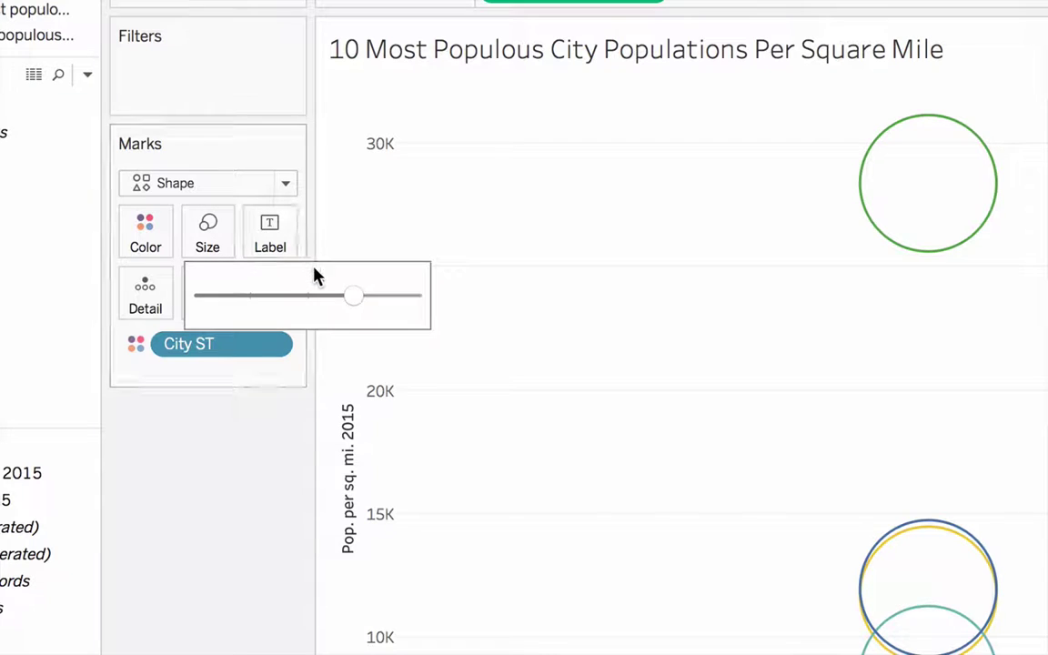
{"action": "left_click_drag", "start_coordinate": [407, 298], "coordinate": [387, 297]}
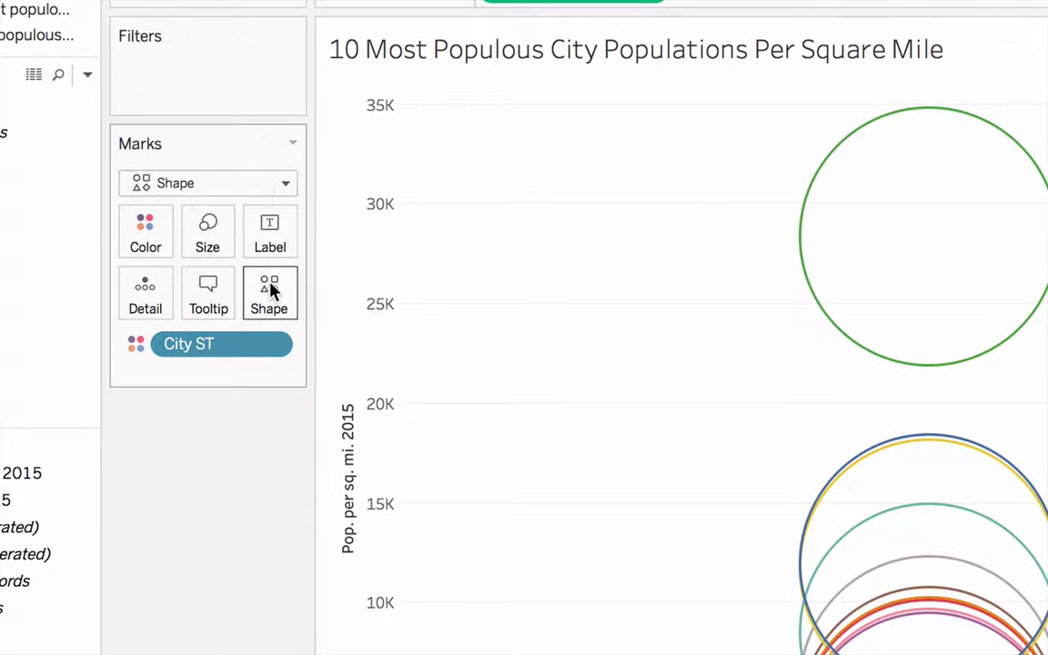
{"action": "left_click", "coordinate": [270, 293]}
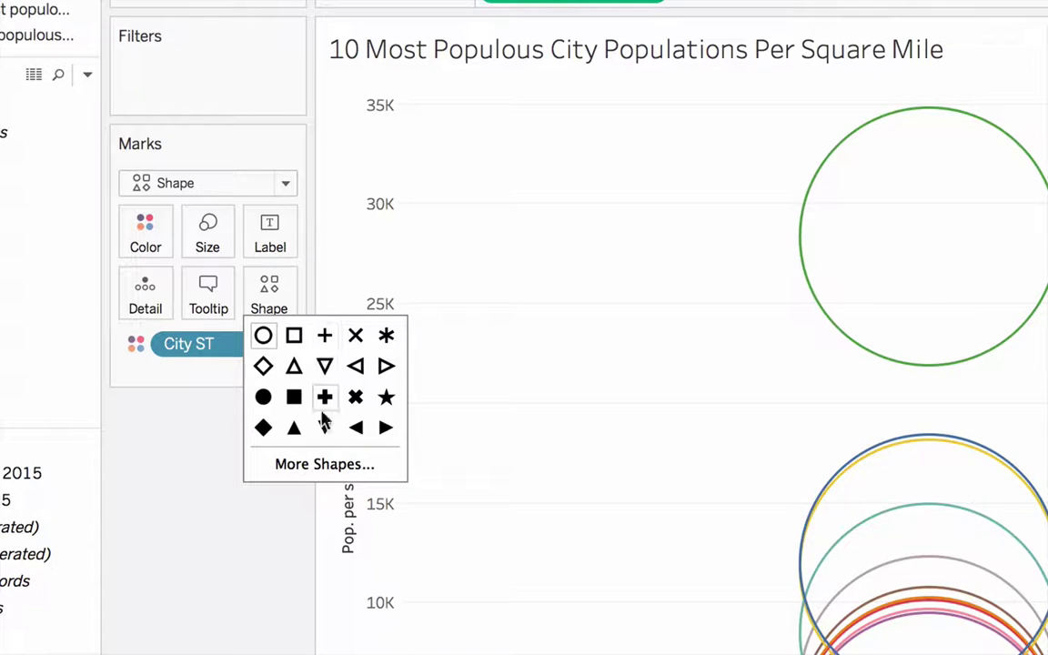
- Assign the filled circle from the Filled shape palette to the city marks
{"action": "left_click", "coordinate": [306, 464]}
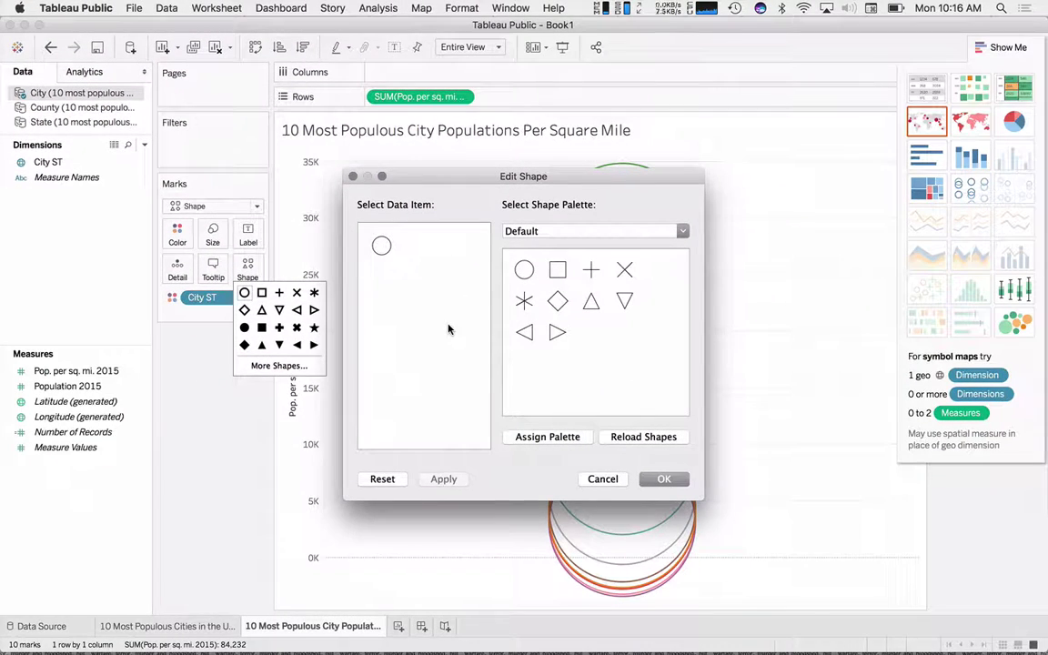
{"action": "left_click", "coordinate": [389, 249]}
{"action": "left_click", "coordinate": [674, 232]}
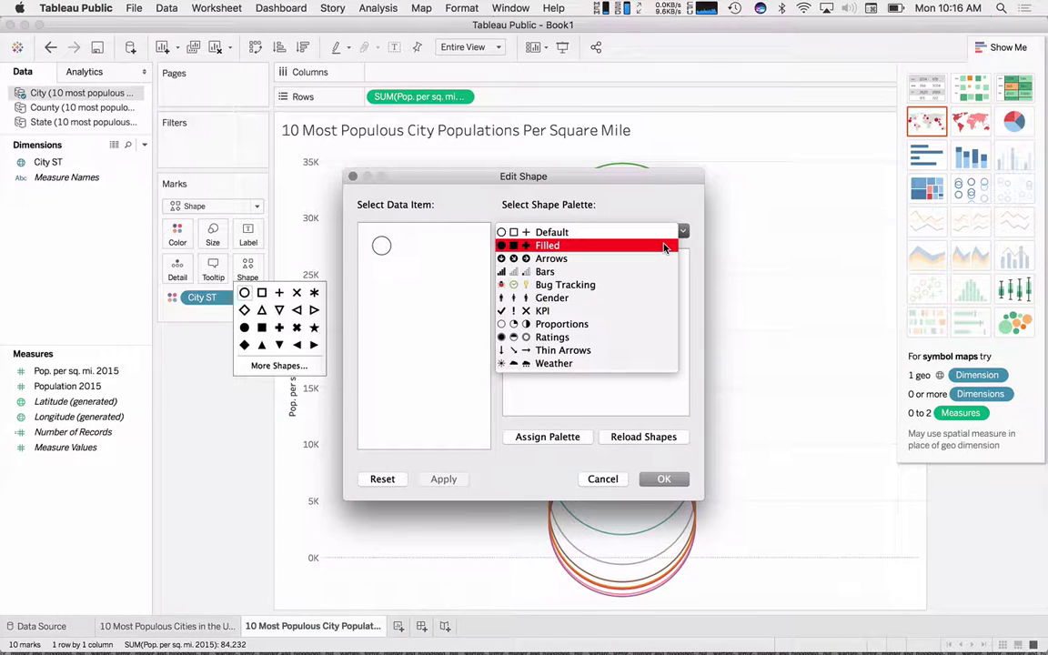
{"action": "left_click", "coordinate": [665, 246]}
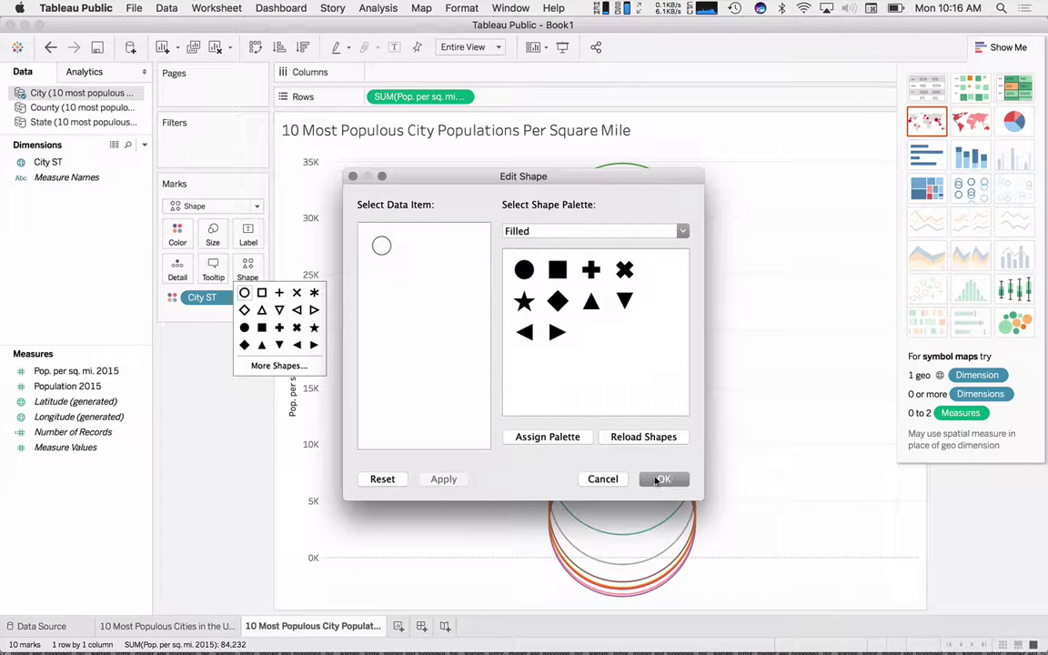
{"action": "left_click", "coordinate": [523, 269]}
{"action": "left_click", "coordinate": [652, 480]}
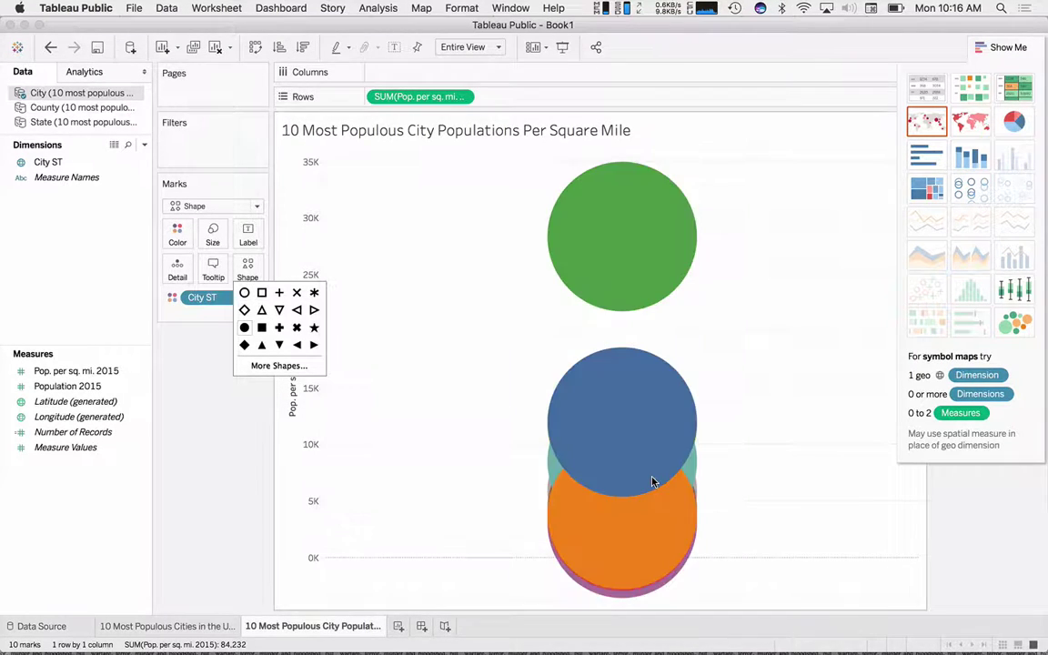
- Try semi-transparent circles, then return to hollow circles at full opacity
{"action": "left_click", "coordinate": [179, 234]}
{"action": "left_click_drag", "start_coordinate": [238, 326], "coordinate": [221, 326]}
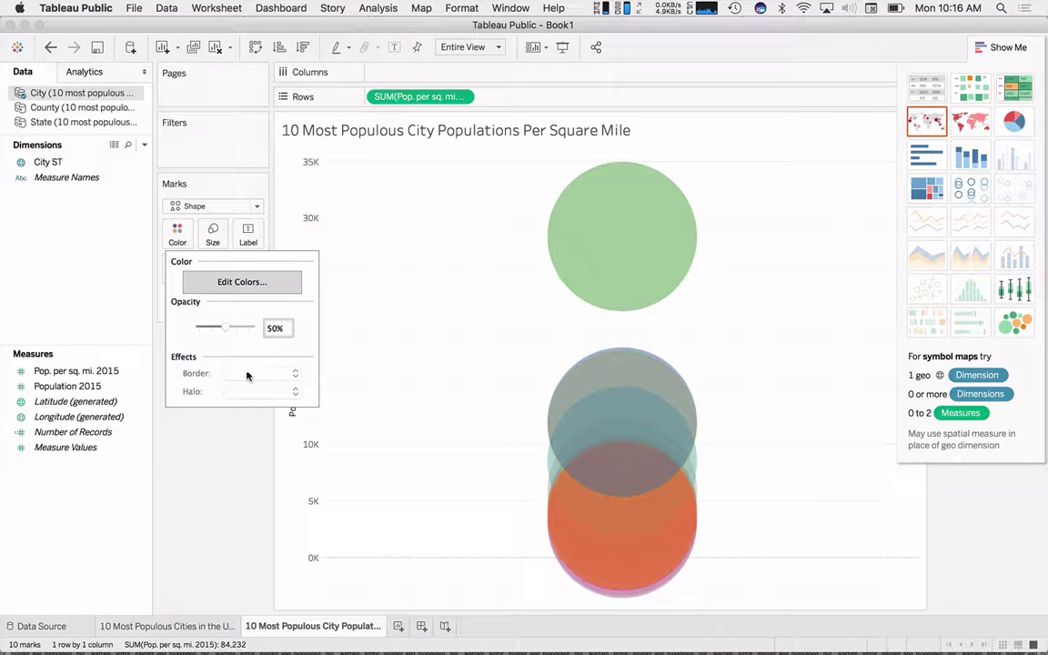
{"action": "left_click", "coordinate": [268, 284]}
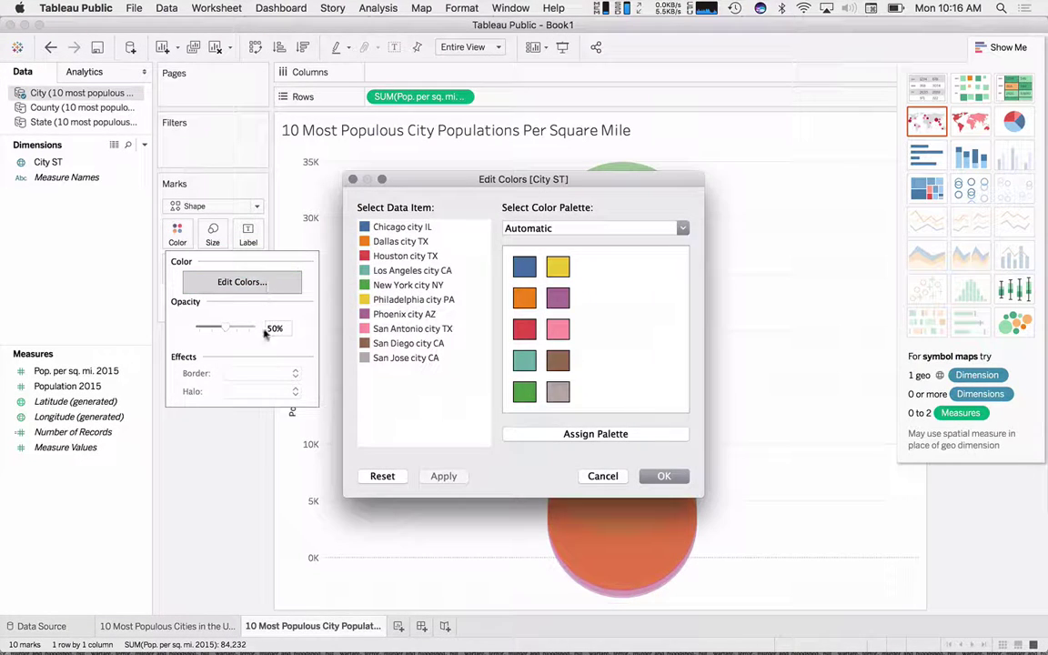
{"action": "left_click", "coordinate": [601, 475]}
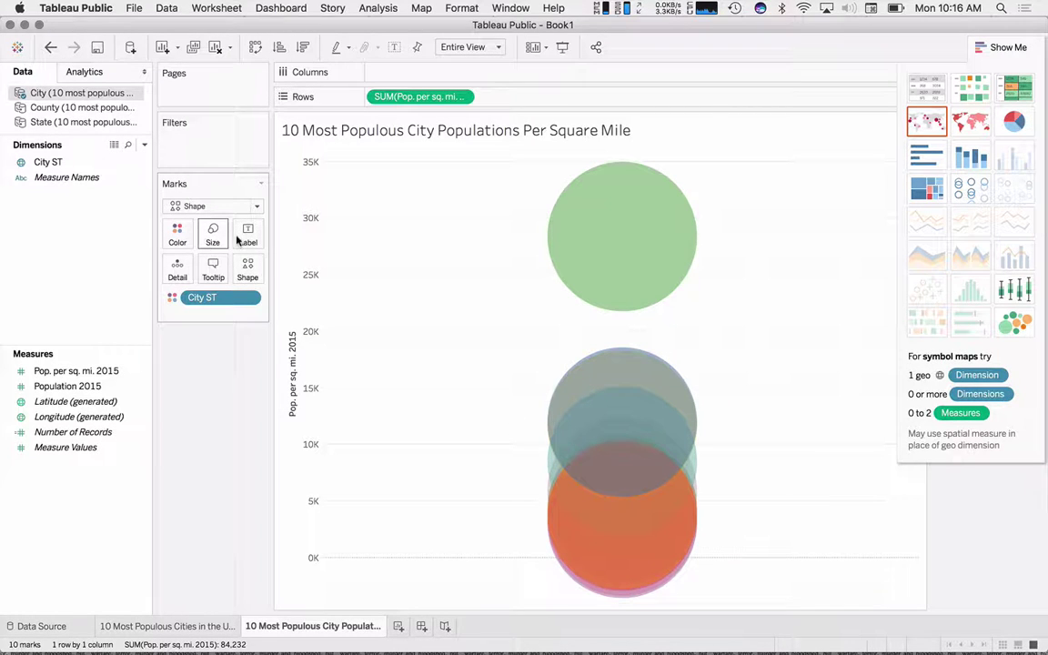
{"action": "left_click", "coordinate": [248, 268]}
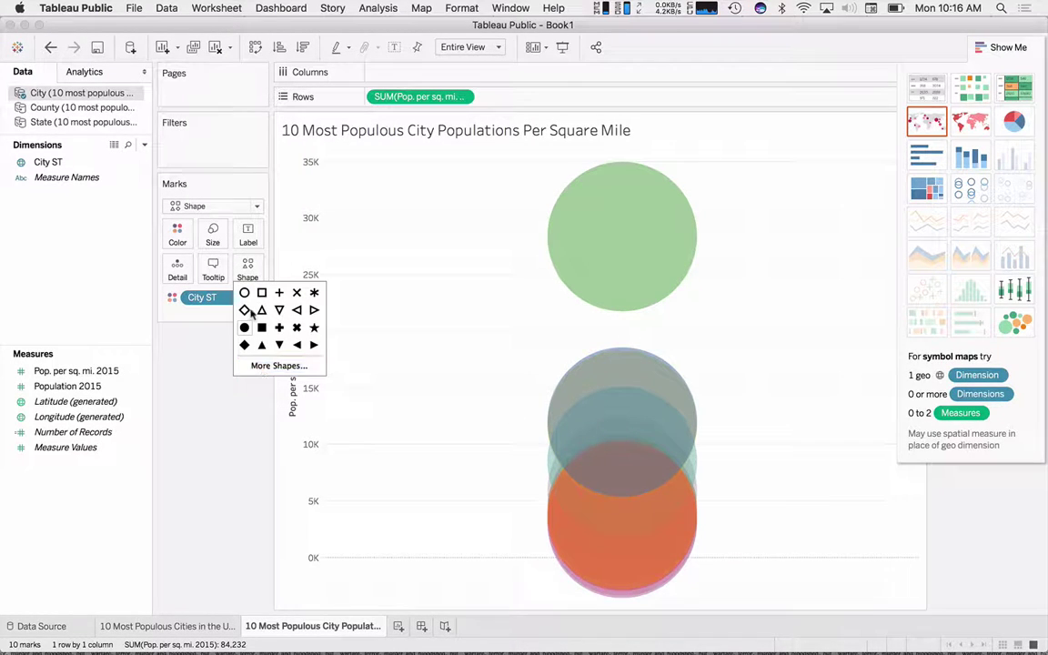
{"action": "left_click", "coordinate": [244, 293]}
{"action": "left_click", "coordinate": [178, 235]}
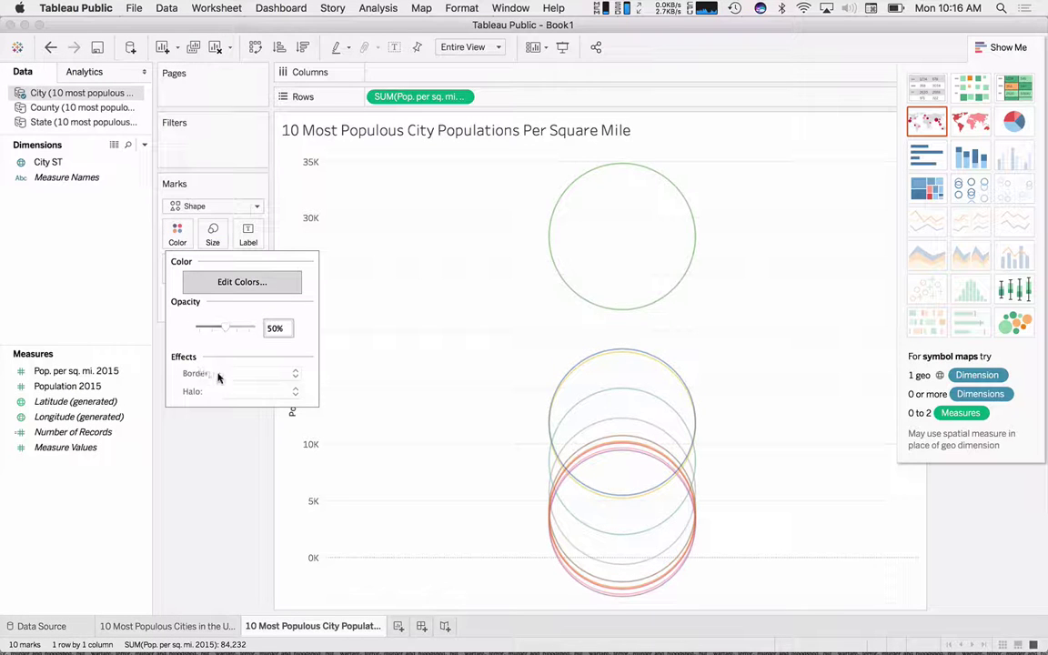
{"action": "left_click_drag", "start_coordinate": [231, 329], "coordinate": [270, 328]}
- Recolour the cities with the Traffic Light palette and switch to a box-and-whisker plot
{"action": "left_click", "coordinate": [267, 284]}
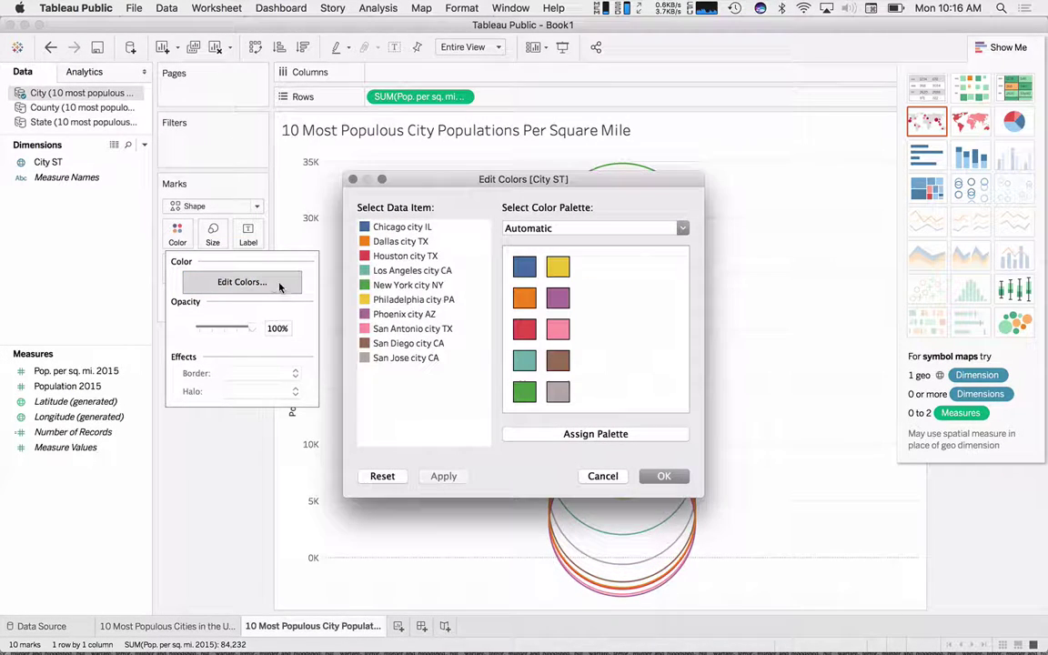
{"action": "left_click", "coordinate": [538, 230]}
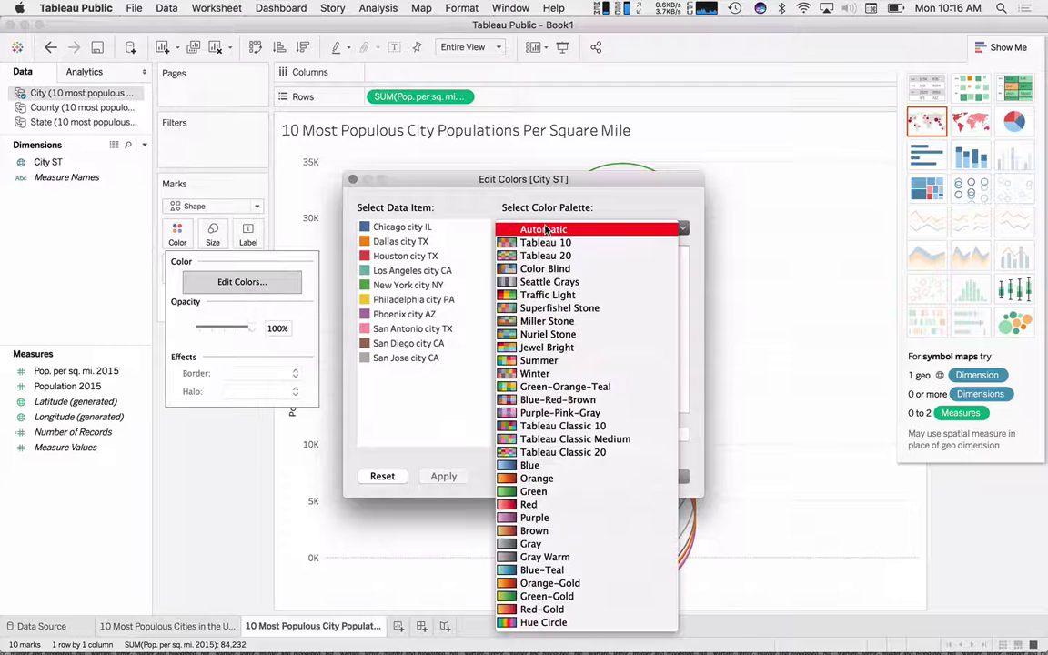
{"action": "left_click", "coordinate": [547, 296]}
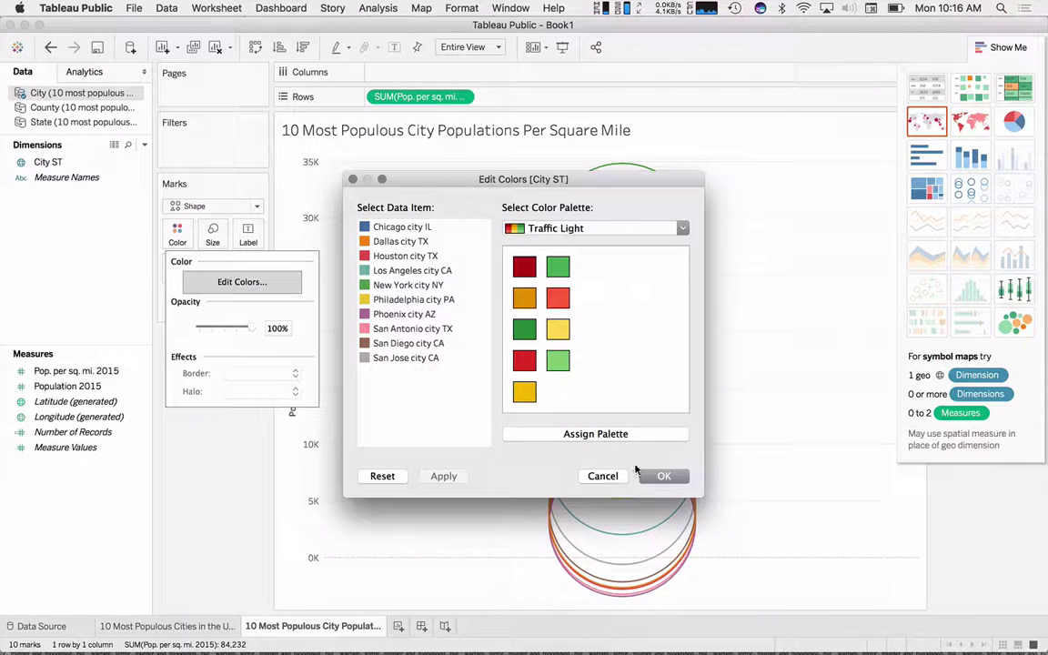
{"action": "left_click", "coordinate": [661, 474]}
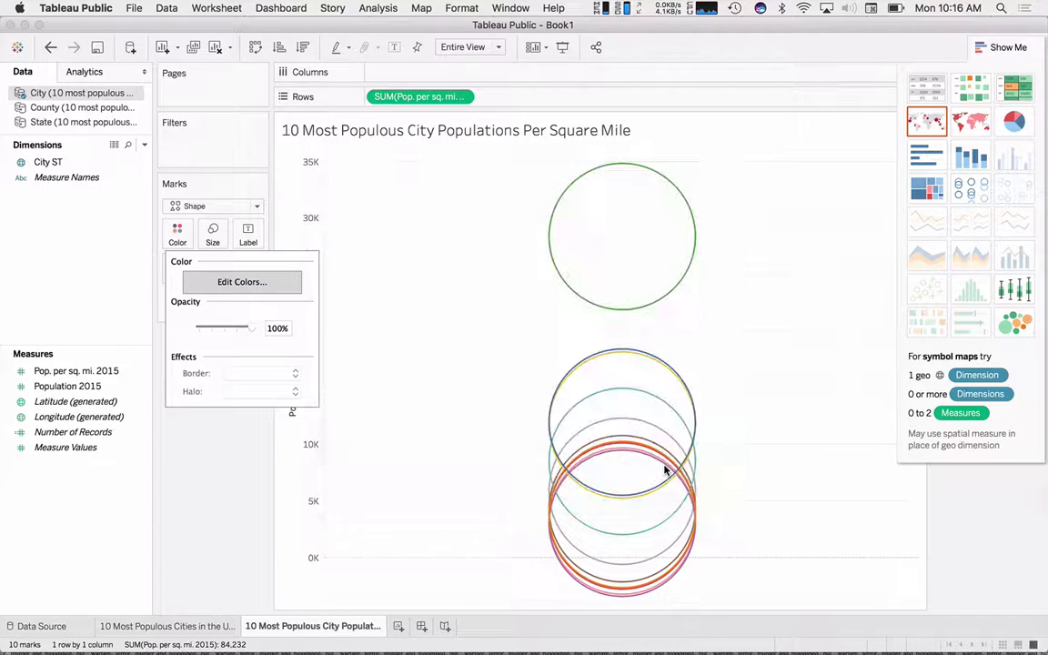
{"action": "left_click", "coordinate": [178, 239]}
{"action": "left_click", "coordinate": [279, 520]}
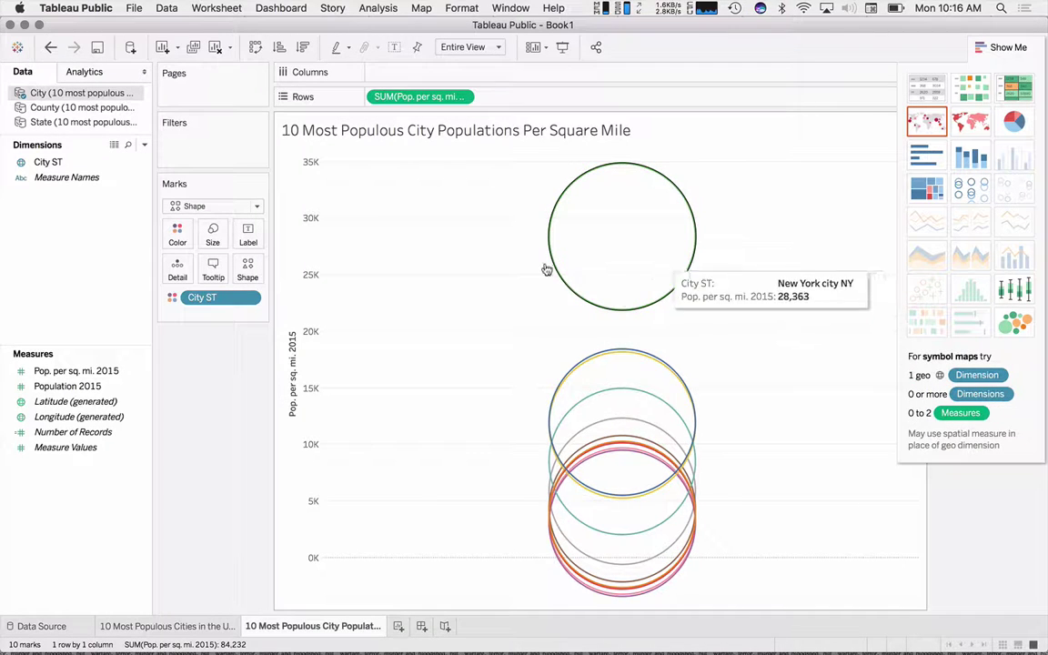
{"action": "left_click", "coordinate": [1014, 299]}
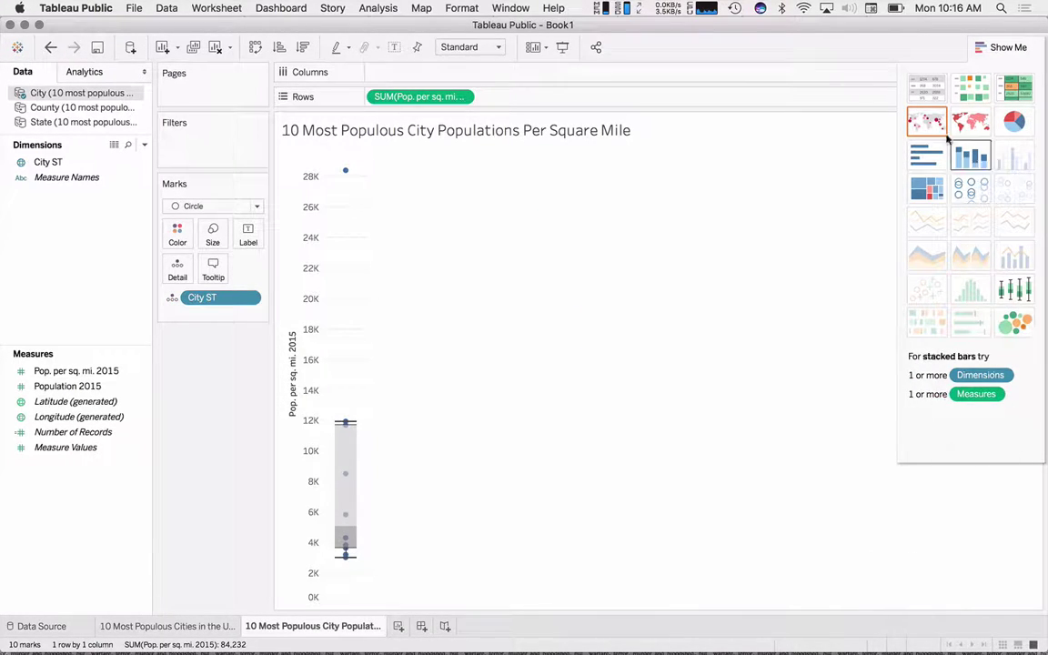
- Turn the density chart into a pie chart filling the entire view
{"action": "left_click", "coordinate": [1015, 121]}
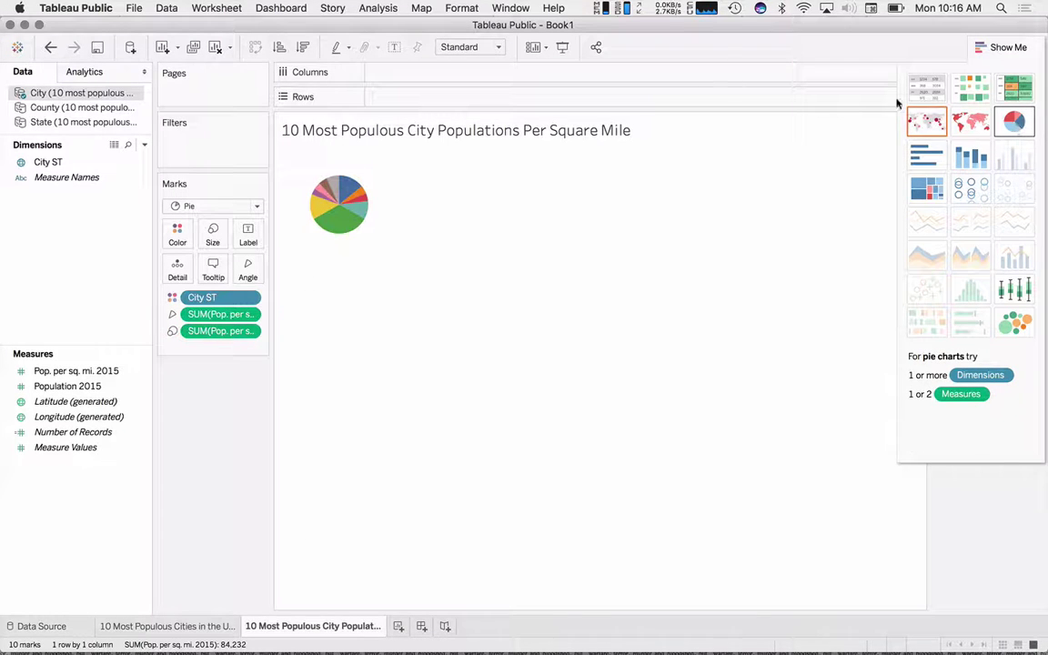
{"action": "left_click", "coordinate": [496, 47]}
{"action": "left_click", "coordinate": [485, 106]}
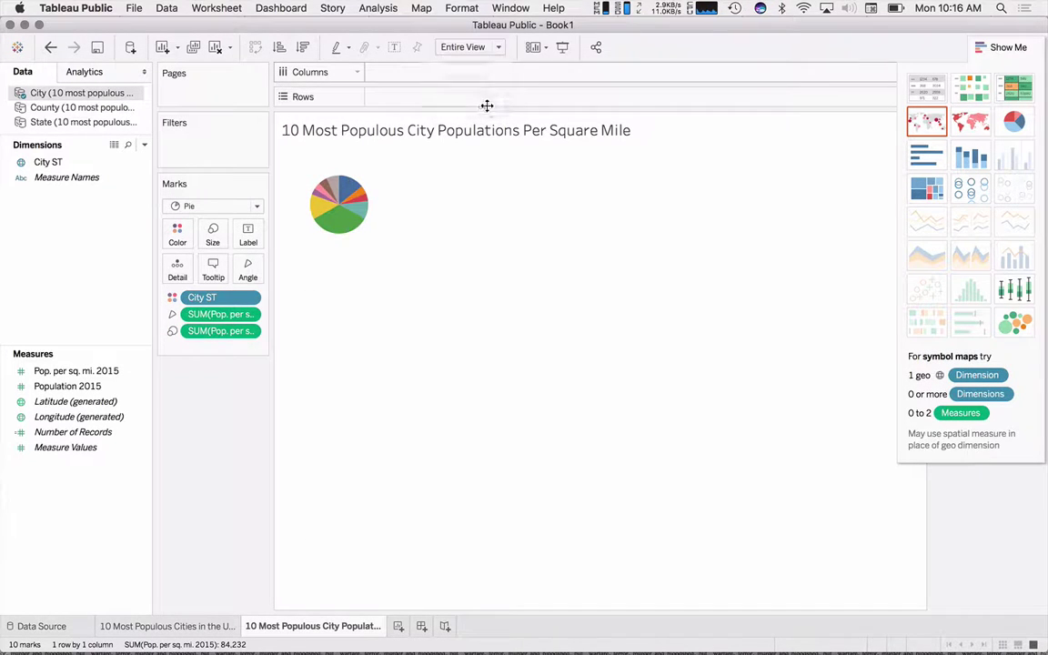
- Show value labels on highlighted pie slices only, allowing them to overlap marks
{"action": "left_click", "coordinate": [248, 234]}
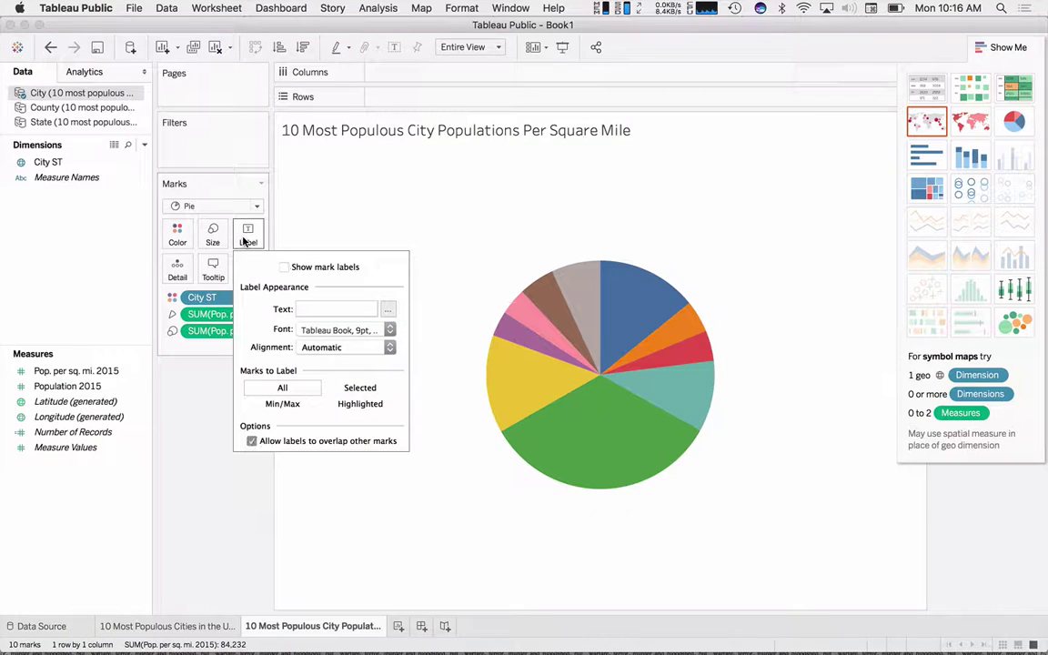
{"action": "left_click", "coordinate": [283, 267]}
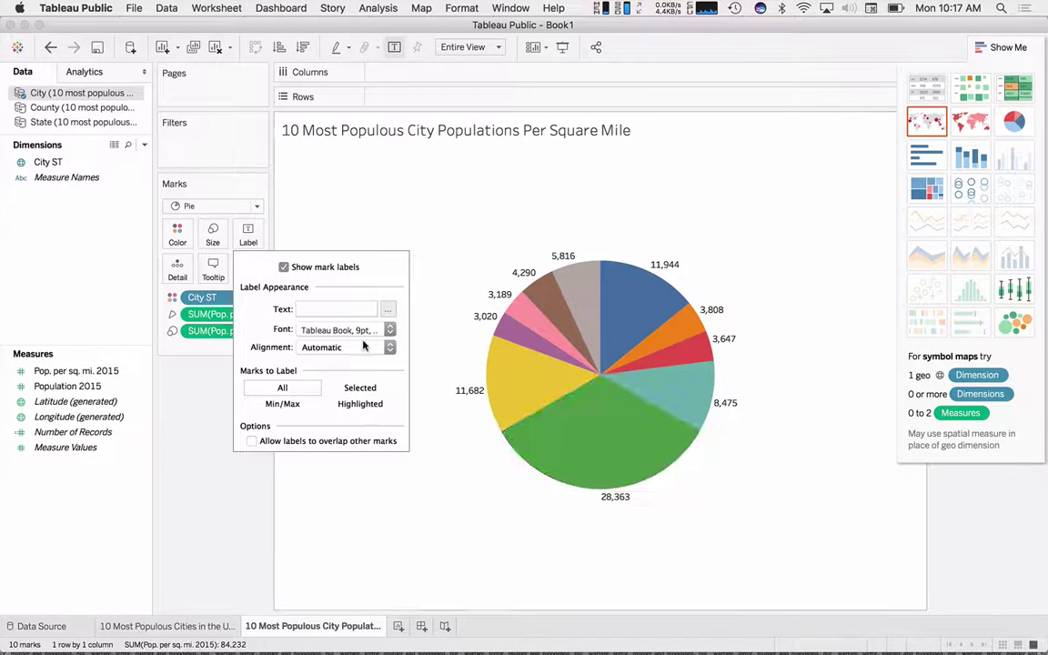
{"action": "left_click", "coordinate": [353, 404]}
{"action": "left_click", "coordinate": [251, 441]}
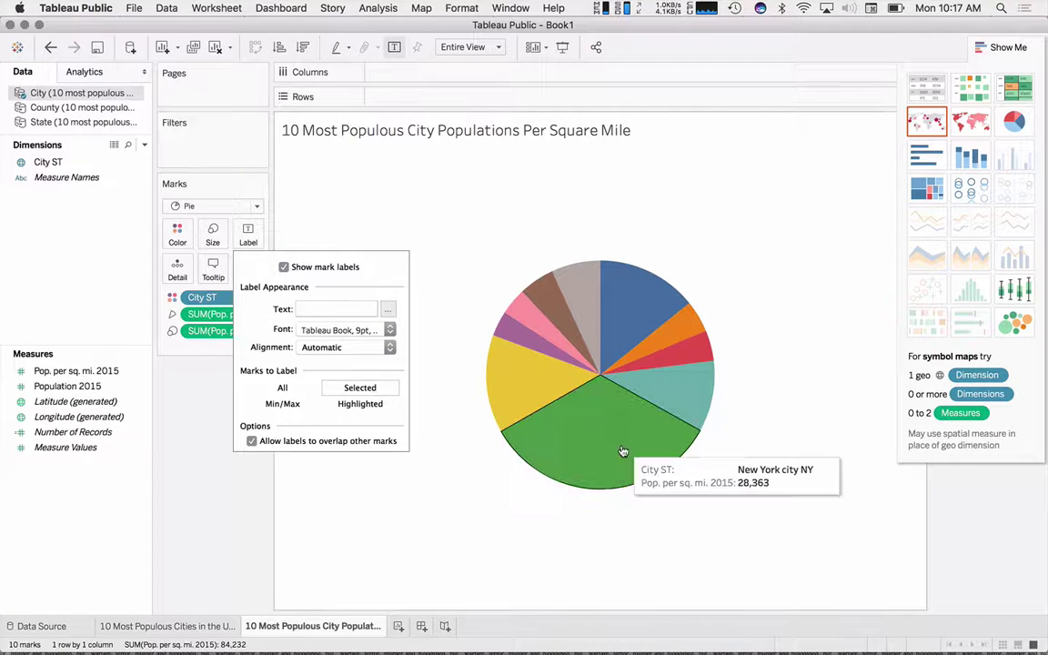
- Select and clear the New York slice, review the tooltip, and reopen the label options
{"action": "left_click", "coordinate": [622, 451]}
{"action": "left_click", "coordinate": [566, 529]}
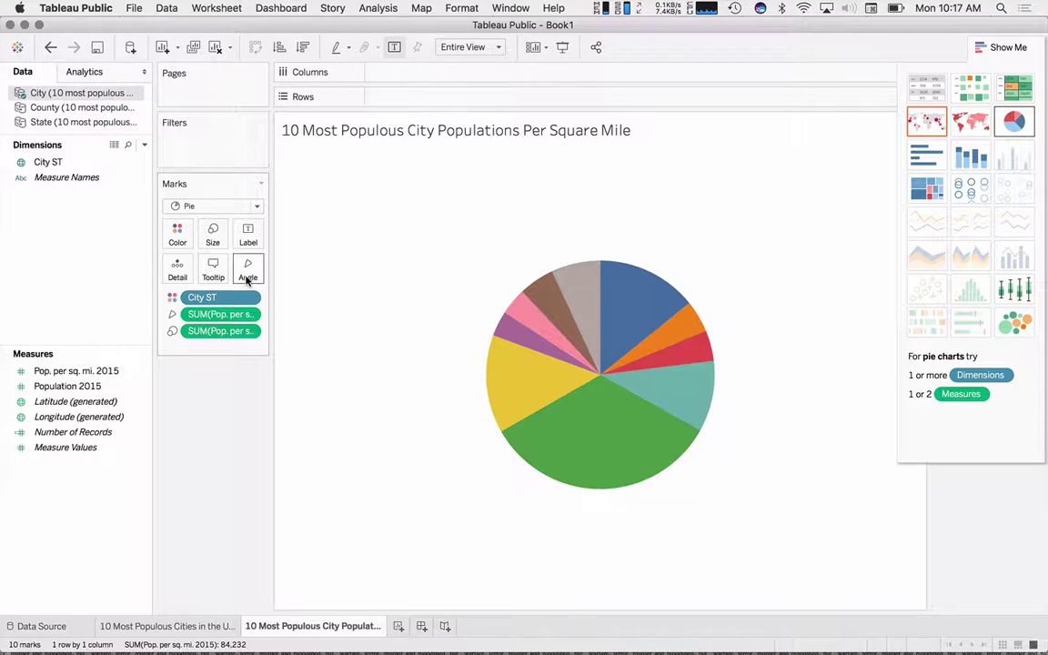
{"action": "left_click", "coordinate": [212, 267]}
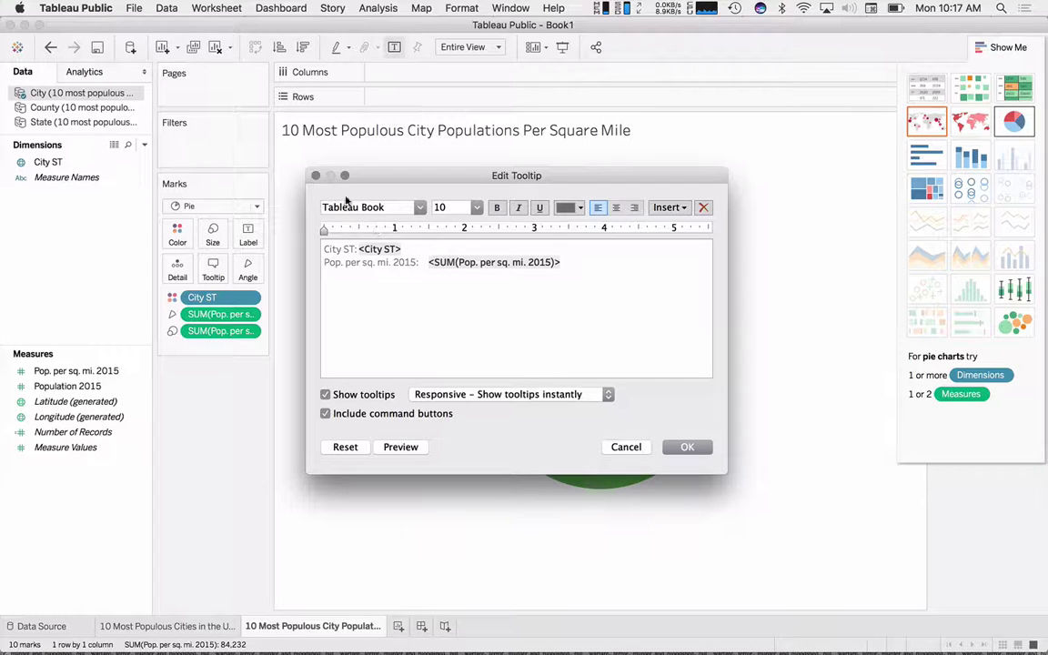
{"action": "left_click", "coordinate": [316, 176]}
{"action": "left_click", "coordinate": [247, 234]}
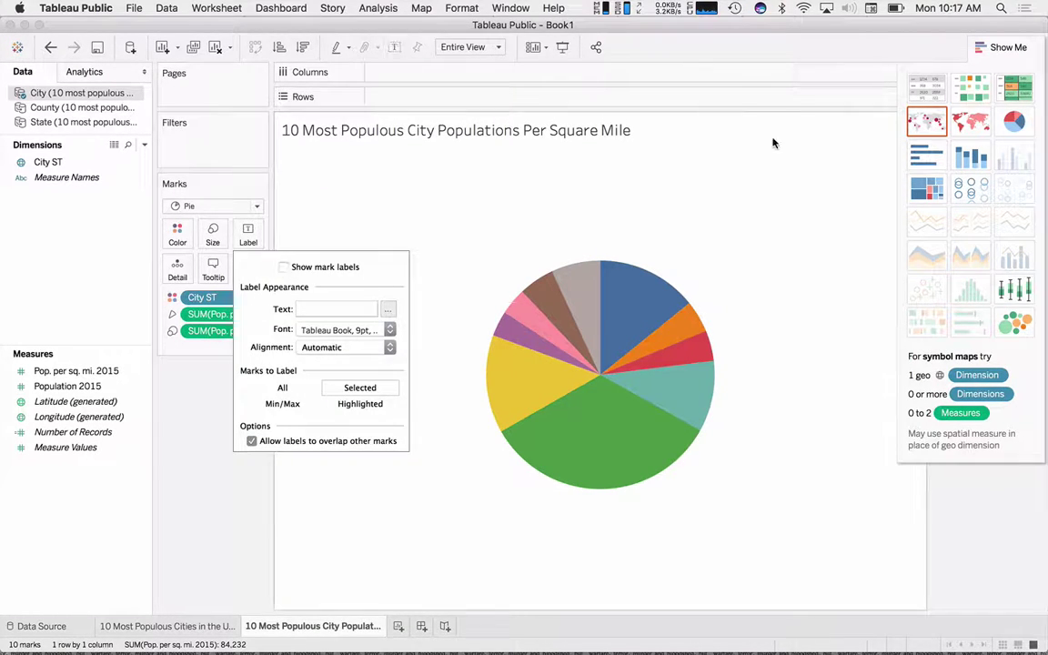
- Try horizontal bars, then a single stacked bar with value labels
{"action": "left_click", "coordinate": [927, 156]}
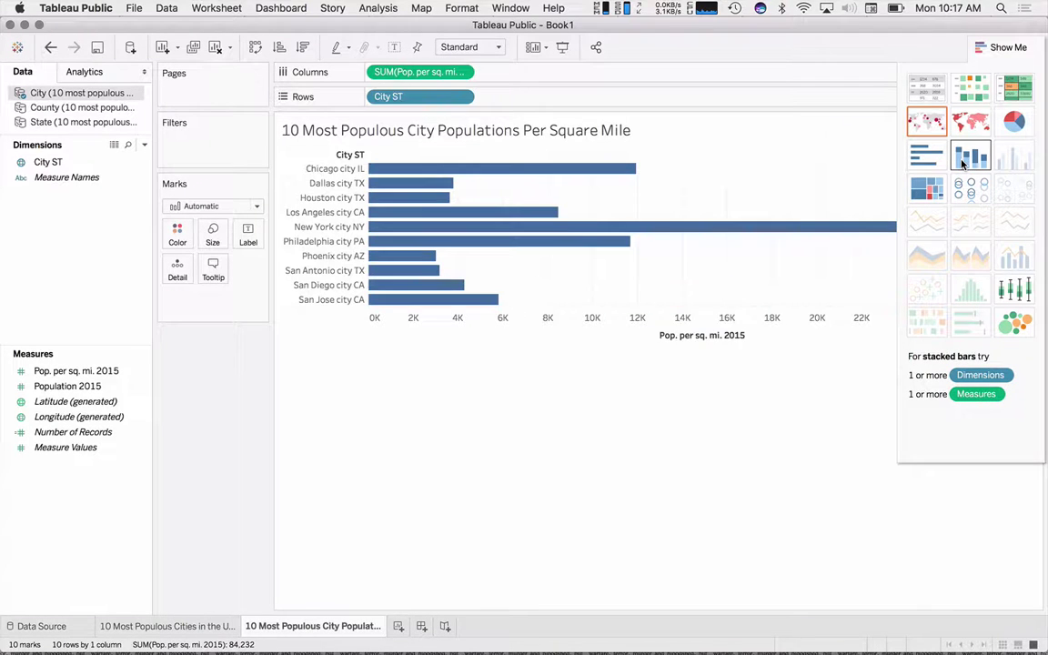
{"action": "left_click", "coordinate": [963, 164]}
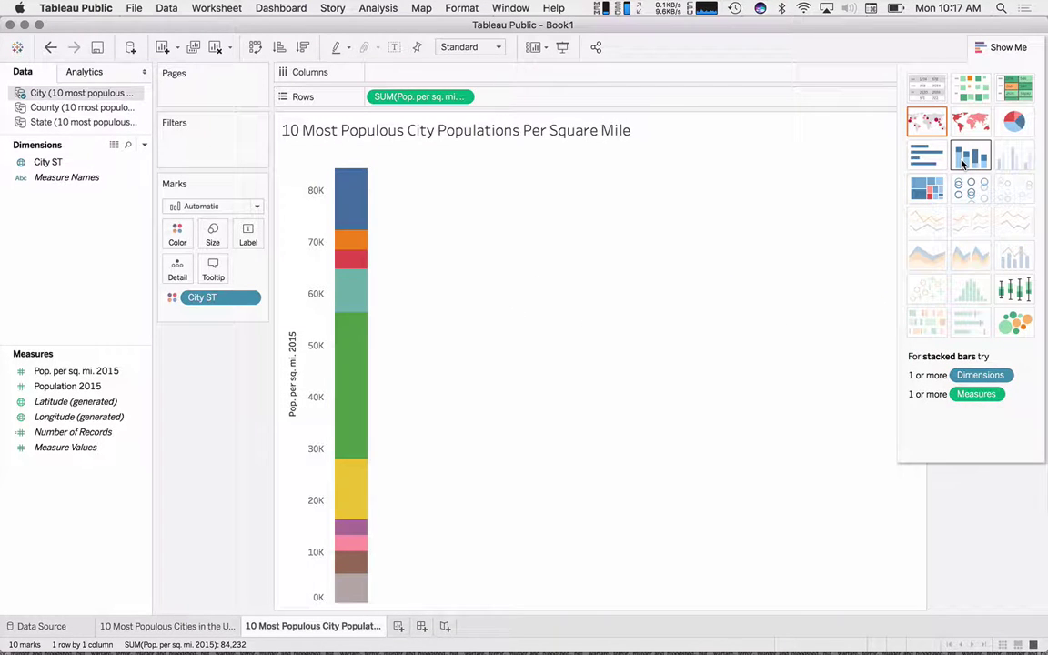
{"action": "left_click", "coordinate": [248, 232]}
{"action": "left_click", "coordinate": [284, 266]}
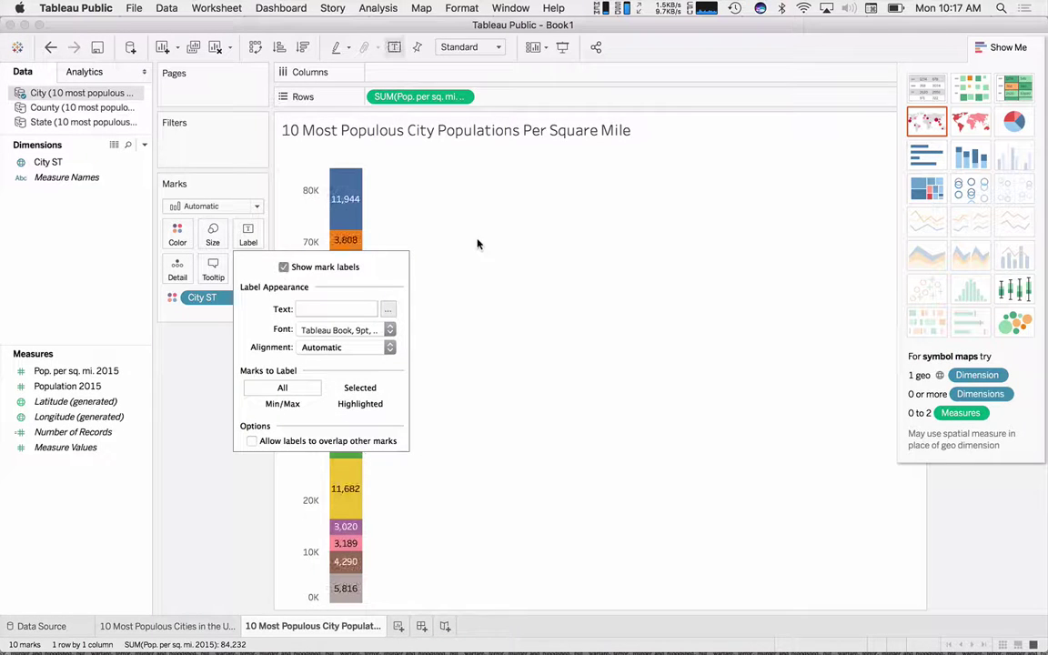
- Switch to a heat map of density-sized squares filling the entire view
{"action": "mouse_move", "coordinate": [352, 202]}
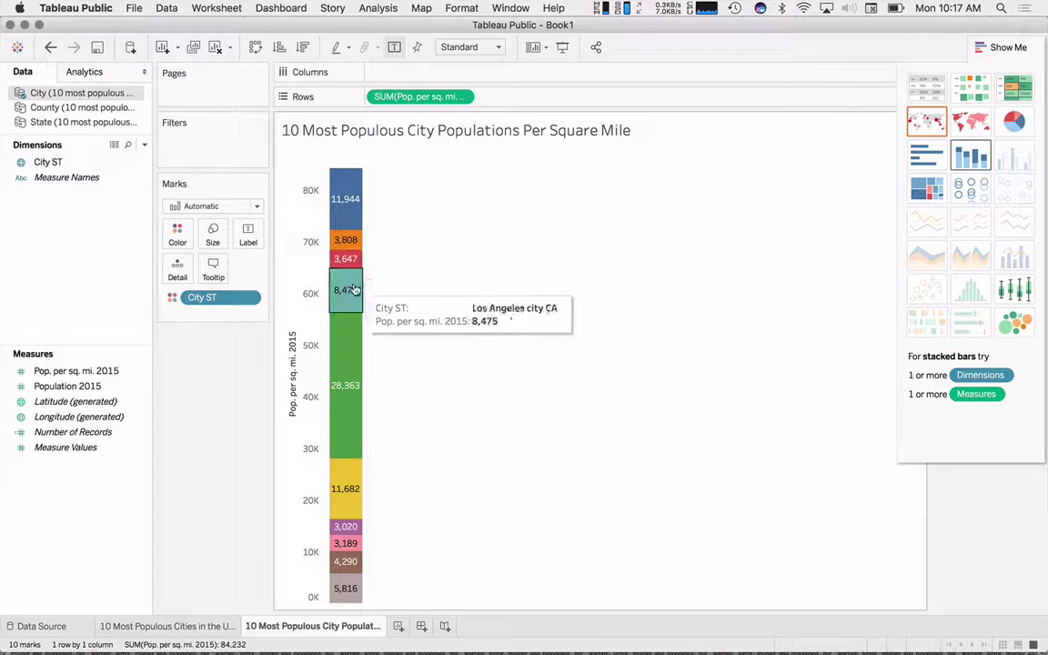
{"action": "mouse_move", "coordinate": [352, 362]}
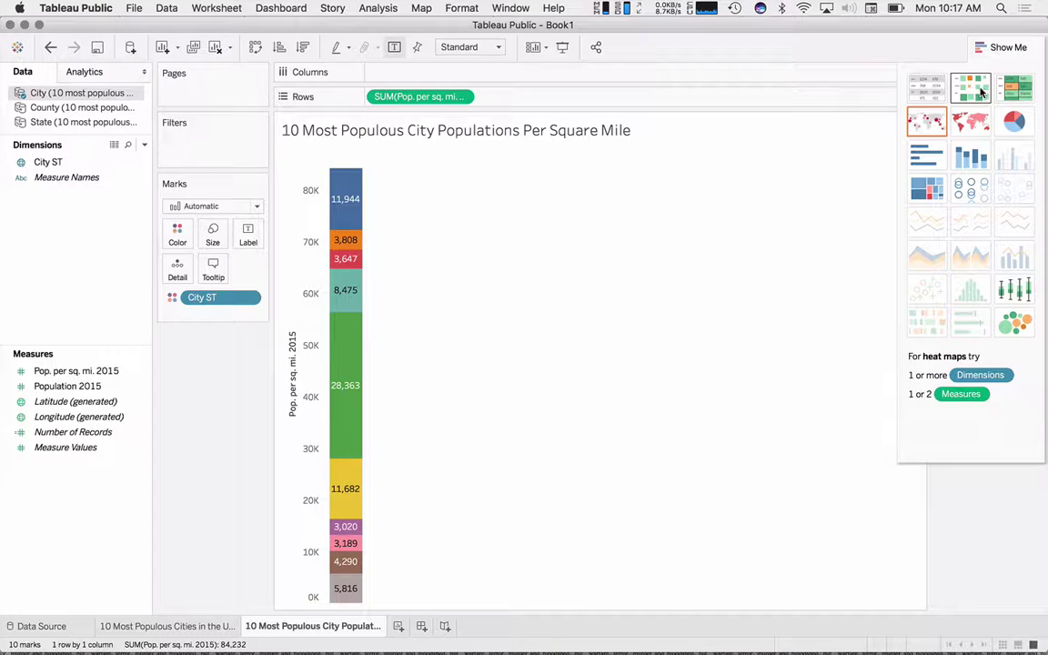
{"action": "left_click", "coordinate": [981, 92]}
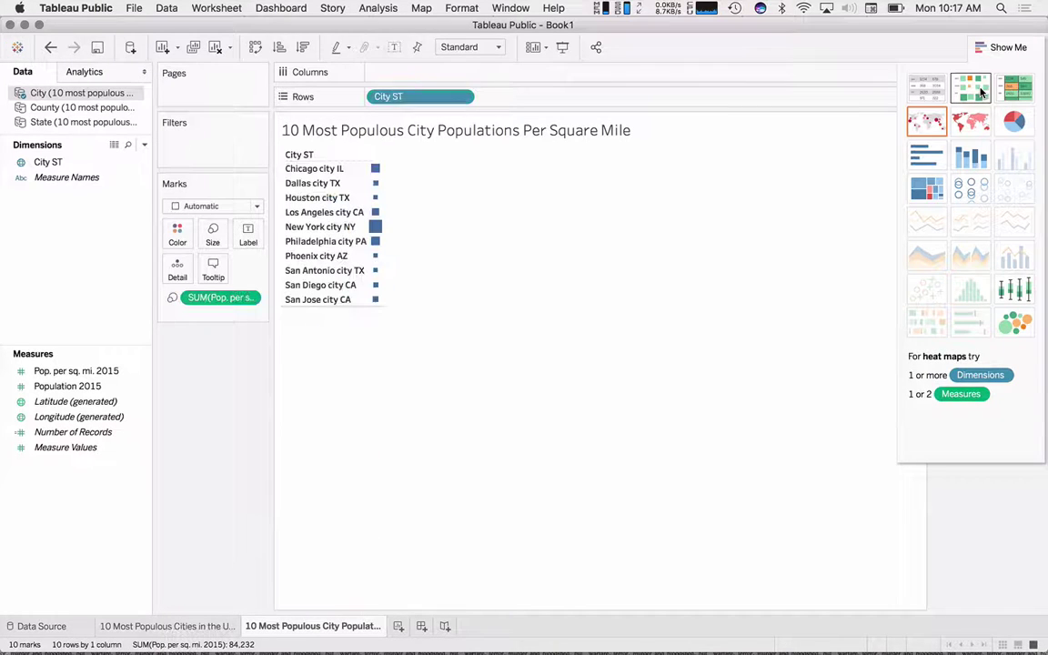
{"action": "left_click", "coordinate": [494, 46]}
{"action": "left_click", "coordinate": [488, 107]}
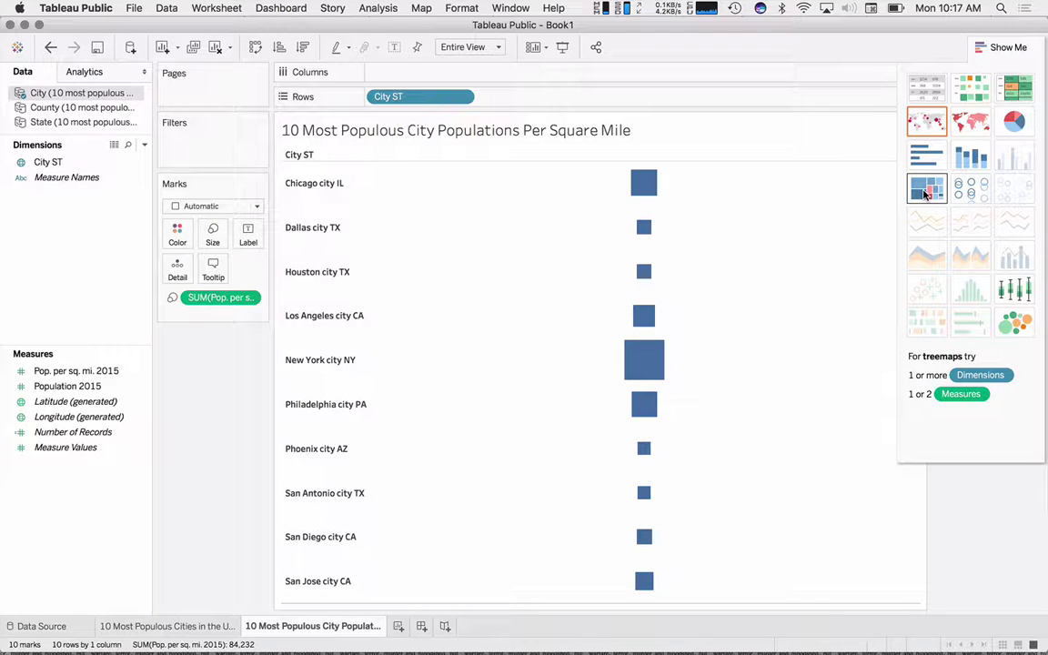
- Show the cities as circle views fitted to Entire View with much bigger marks
{"action": "left_click", "coordinate": [971, 188]}
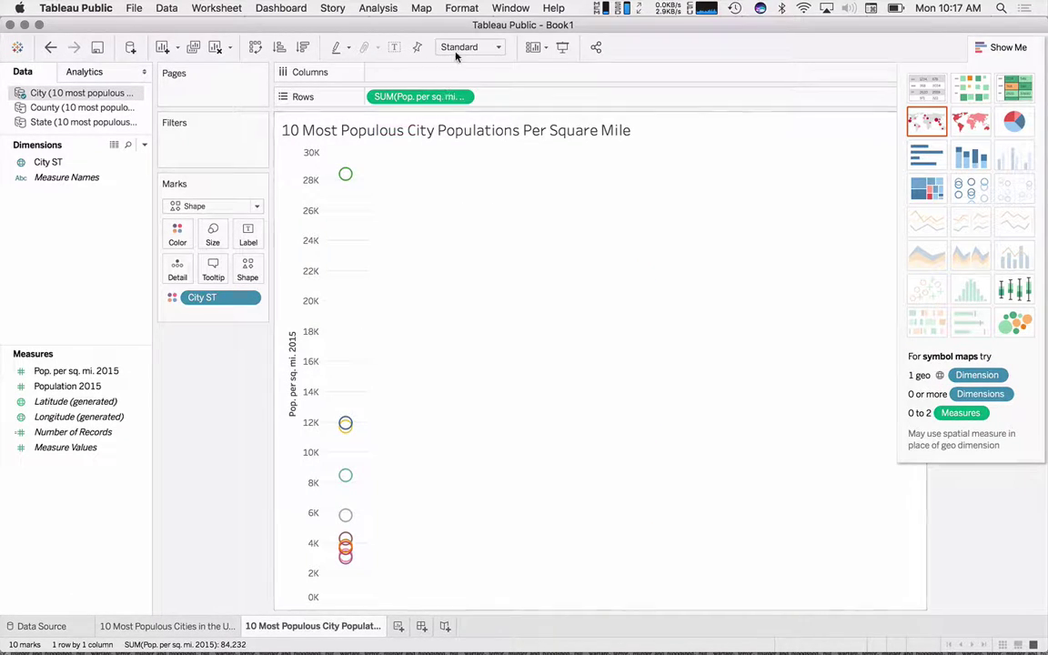
{"action": "left_click", "coordinate": [496, 51]}
{"action": "left_click", "coordinate": [482, 105]}
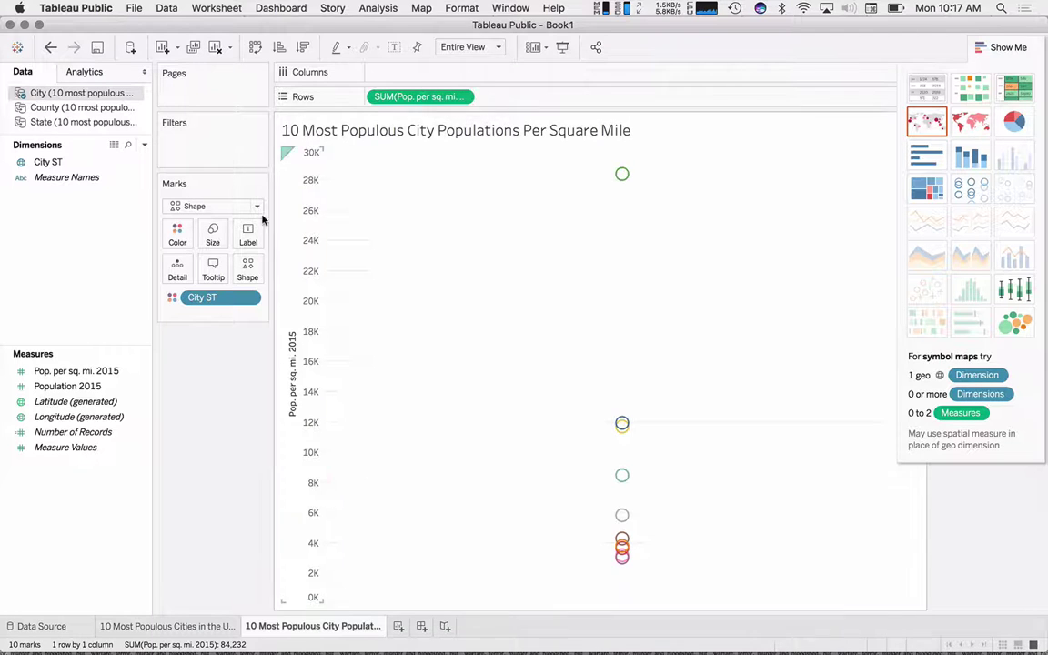
{"action": "left_click", "coordinate": [213, 231]}
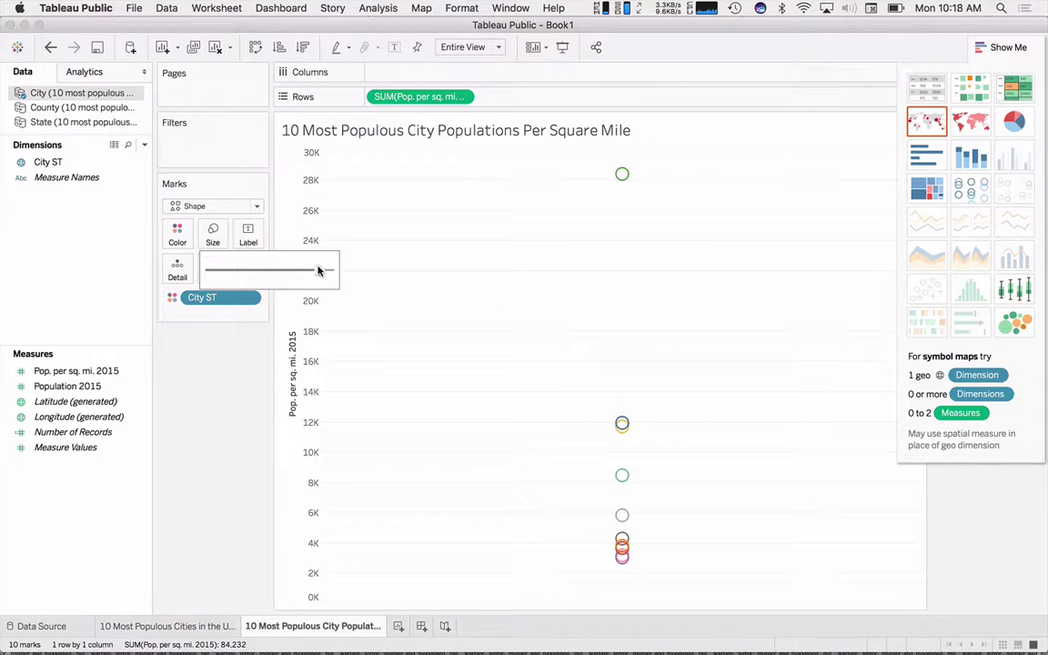
{"action": "mouse_move", "coordinate": [311, 271]}
{"action": "left_mouse_down"}
{"action": "mouse_move", "coordinate": [344, 272]}
{"action": "mouse_move", "coordinate": [325, 271]}
{"action": "left_mouse_up"}
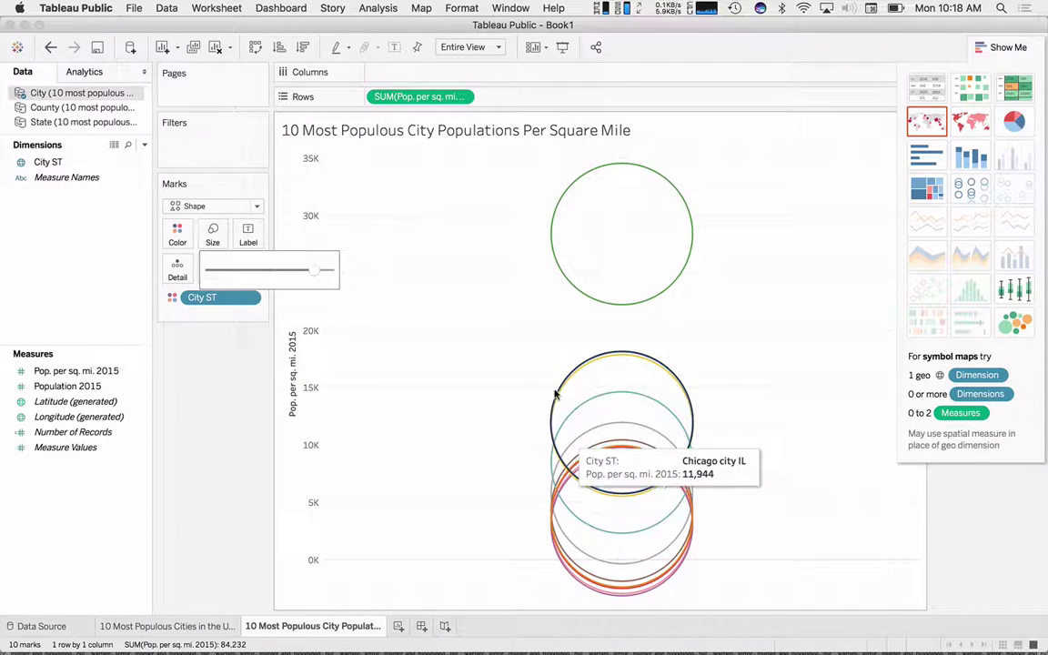
{"action": "left_click", "coordinate": [207, 352]}
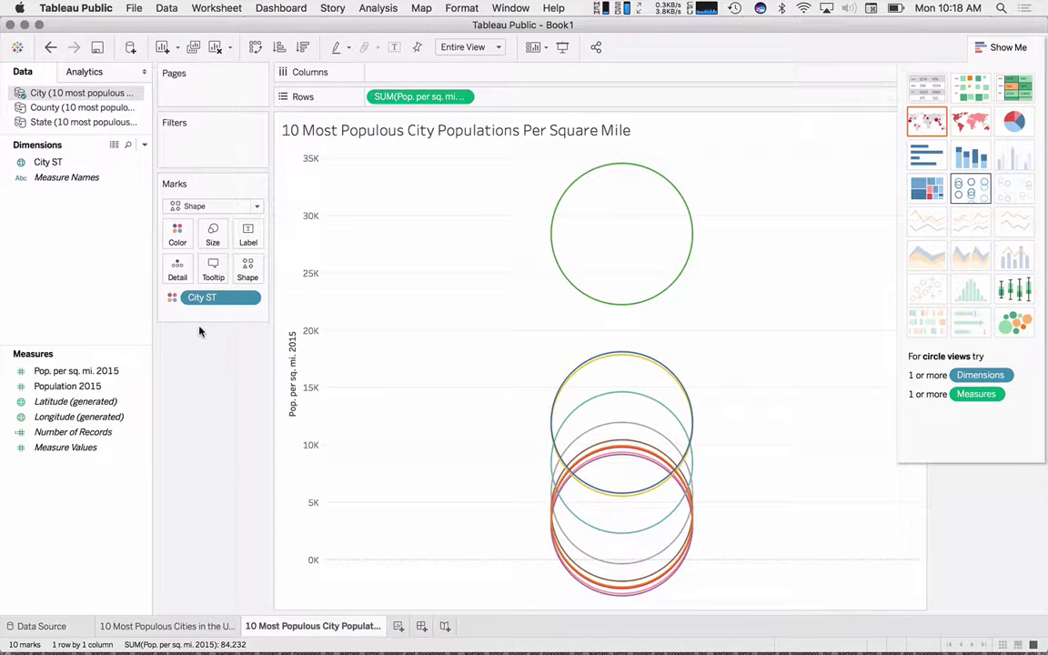
- Size circles by Pop. per sq. mi. 2015, place it on Columns, and enlarge them
{"action": "left_click", "coordinate": [105, 373]}
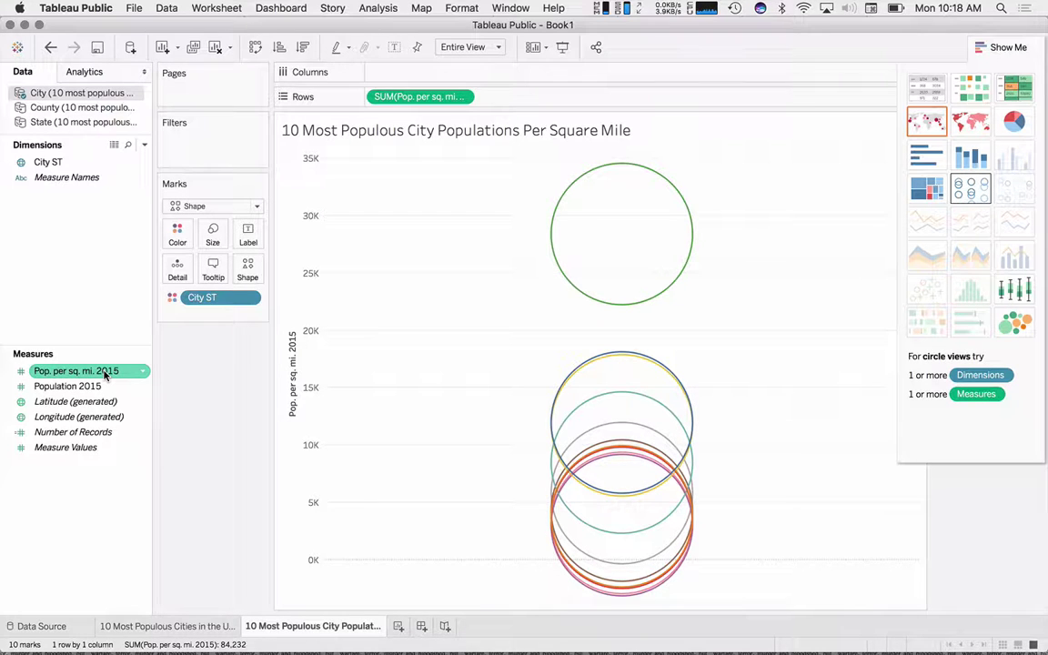
{"action": "left_click", "coordinate": [91, 389]}
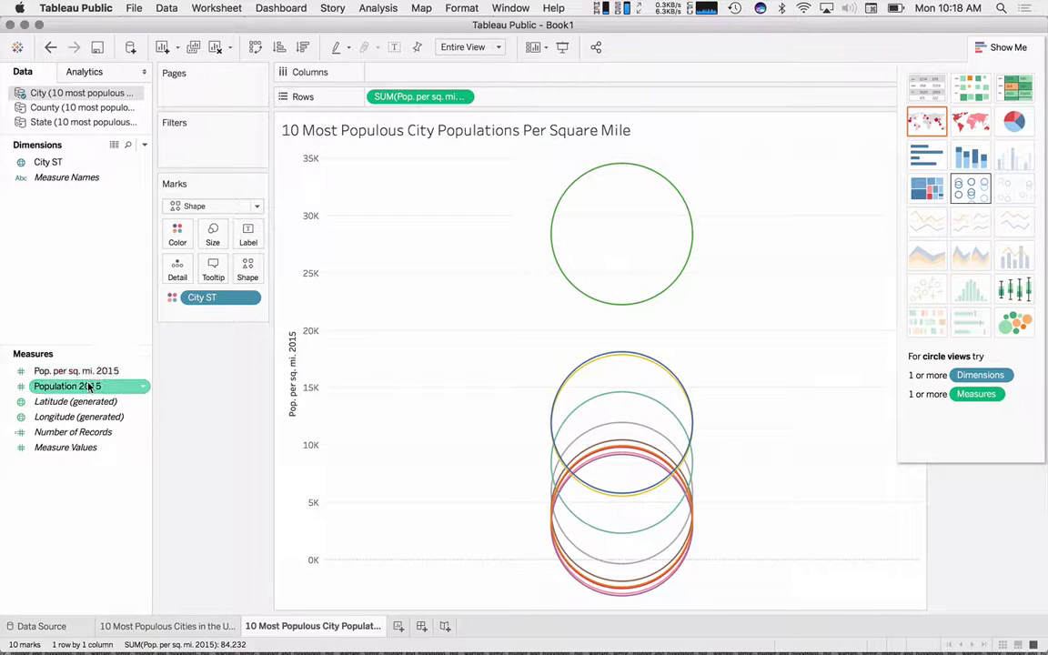
{"action": "left_click", "coordinate": [91, 370]}
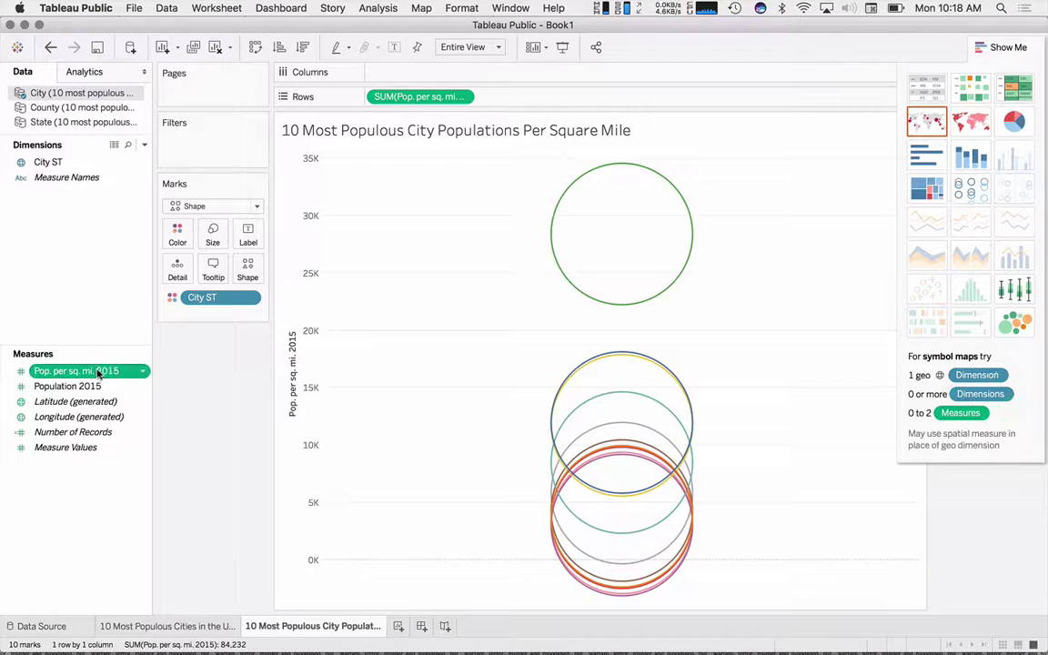
{"action": "left_click_drag", "start_coordinate": [91, 371], "coordinate": [220, 314]}
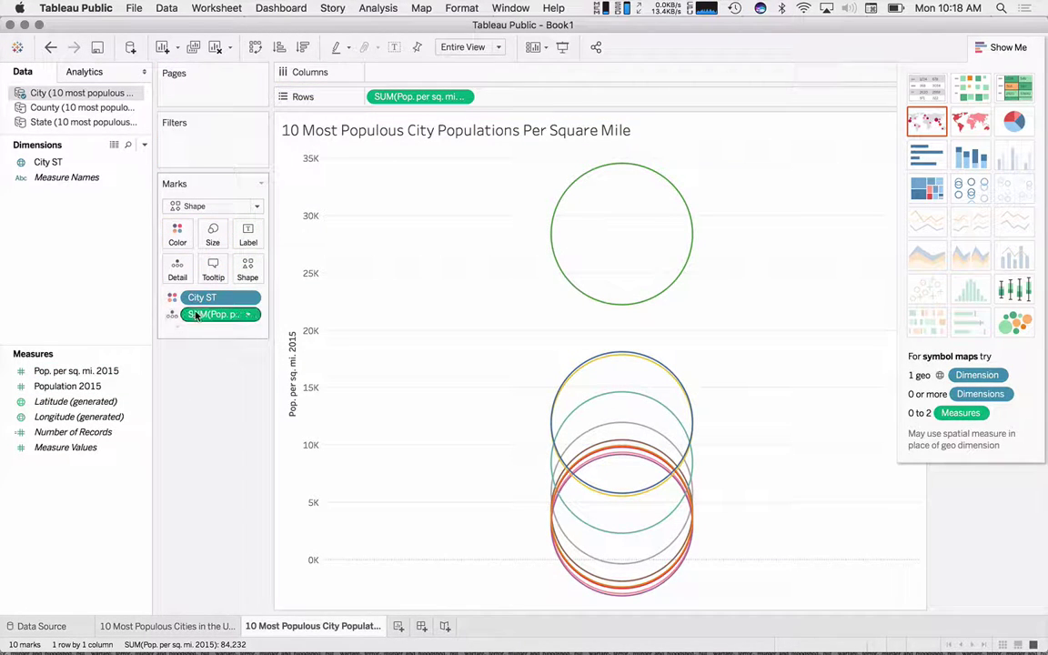
{"action": "left_click", "coordinate": [172, 315]}
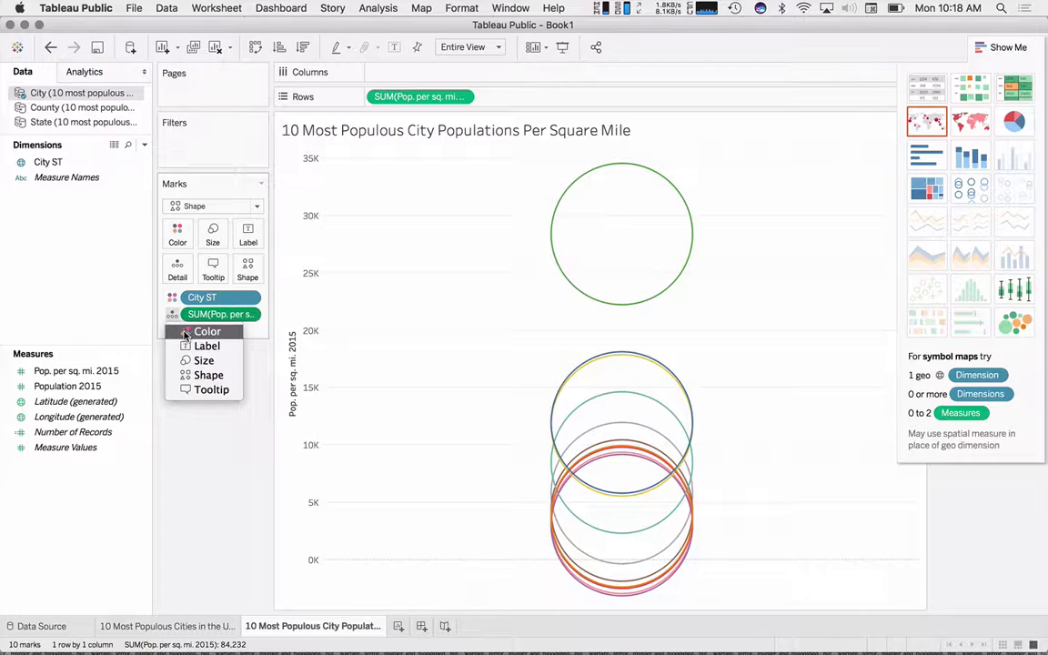
{"action": "left_click", "coordinate": [185, 361]}
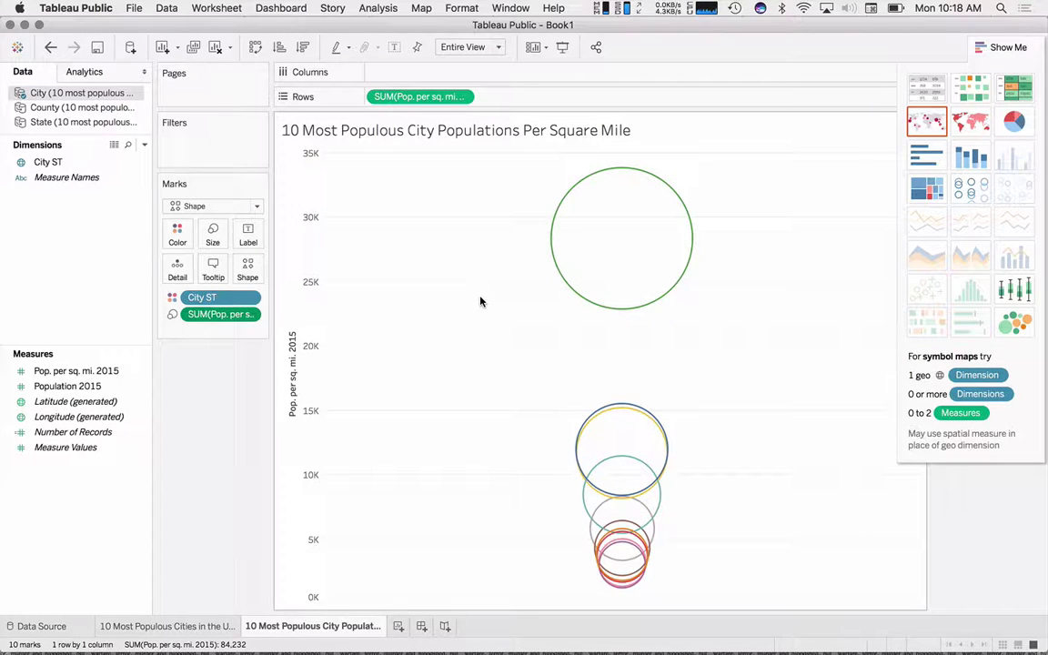
{"action": "left_click_drag", "start_coordinate": [419, 96], "coordinate": [410, 82]}
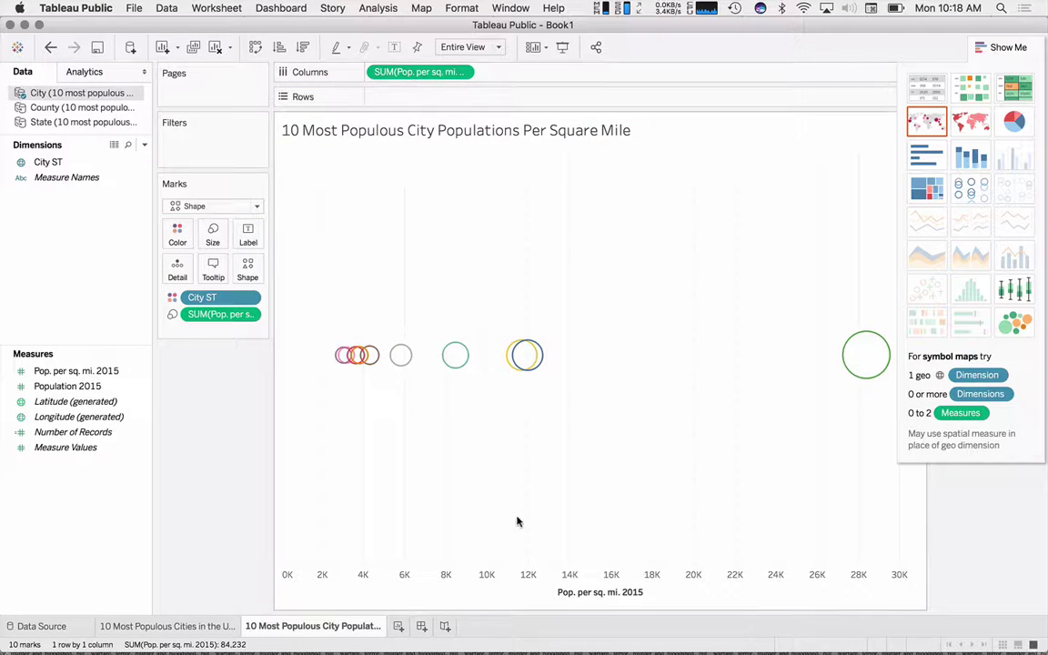
{"action": "left_click", "coordinate": [213, 232]}
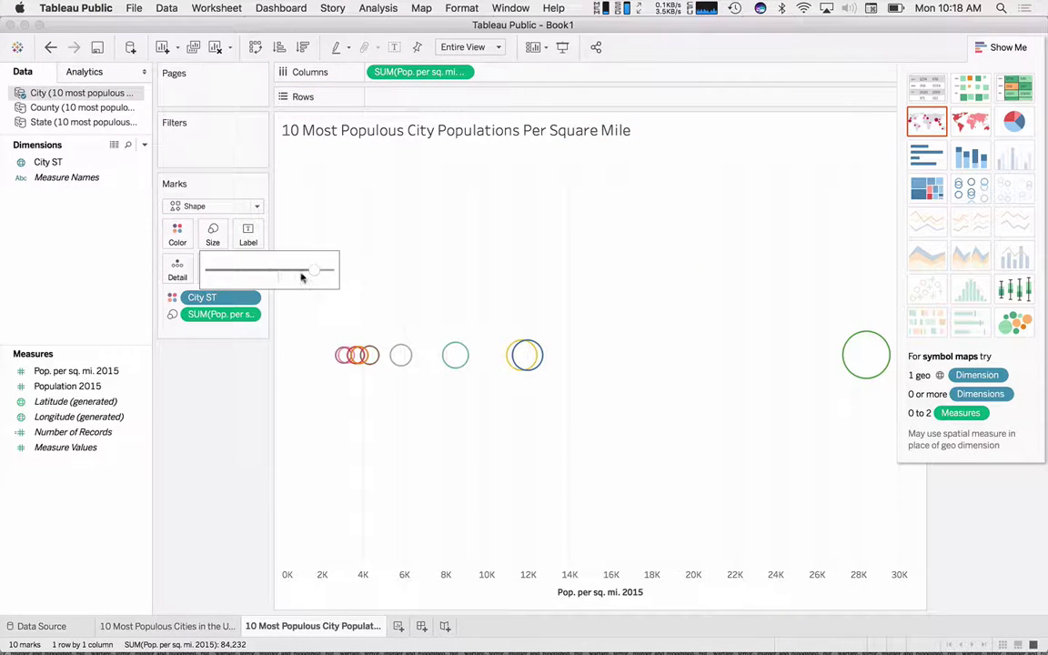
{"action": "left_click_drag", "start_coordinate": [318, 272], "coordinate": [327, 273]}
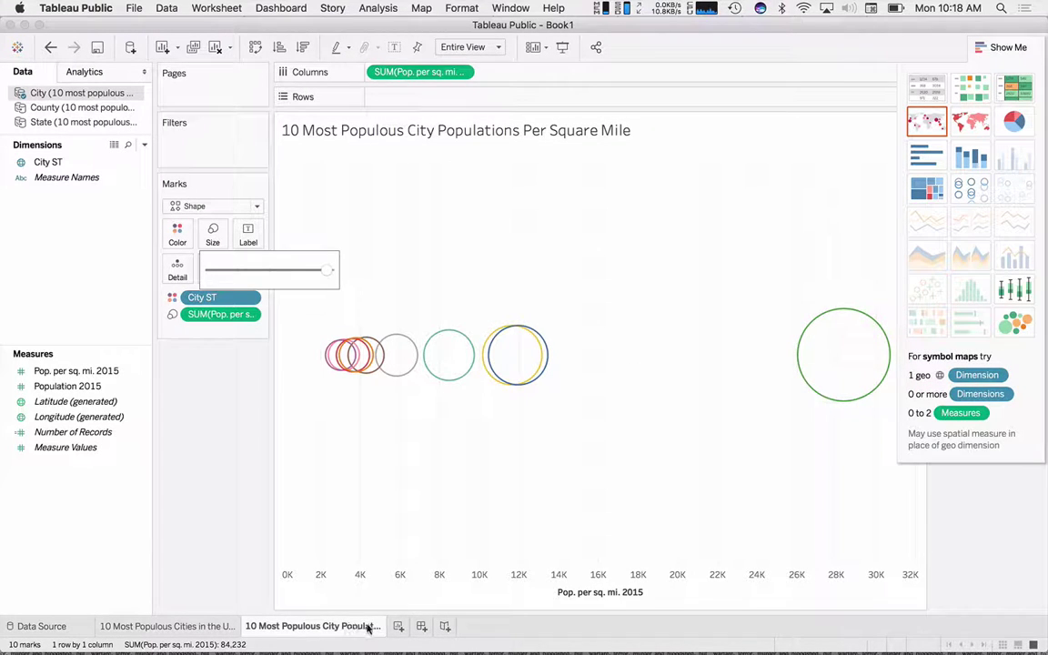
- Create a new worksheet using the State data source
{"action": "left_click", "coordinate": [399, 626]}
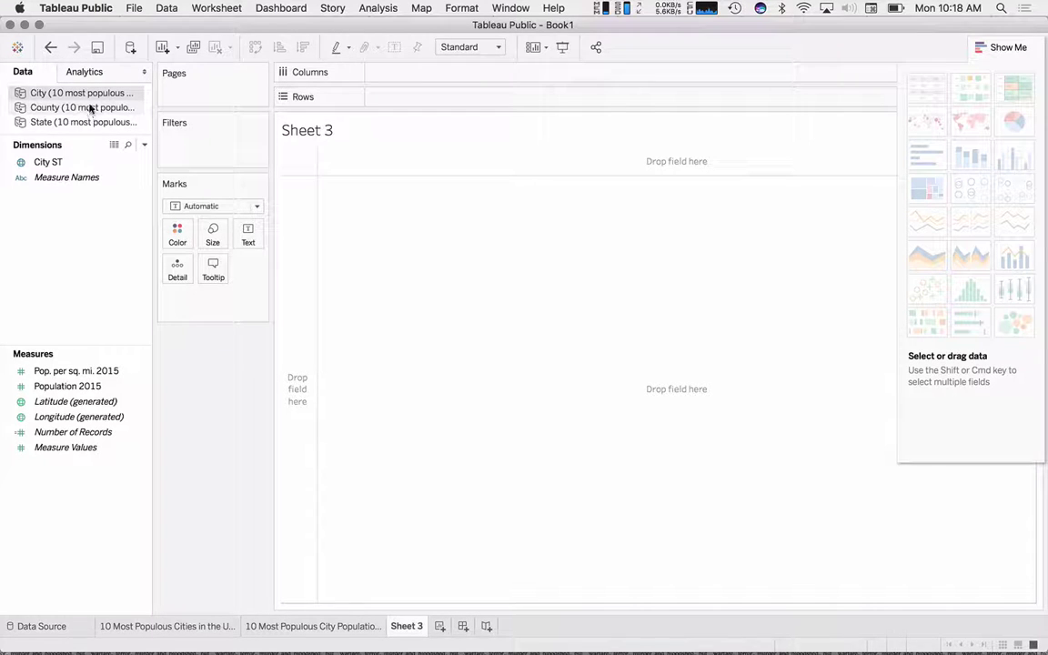
{"action": "left_click", "coordinate": [89, 108]}
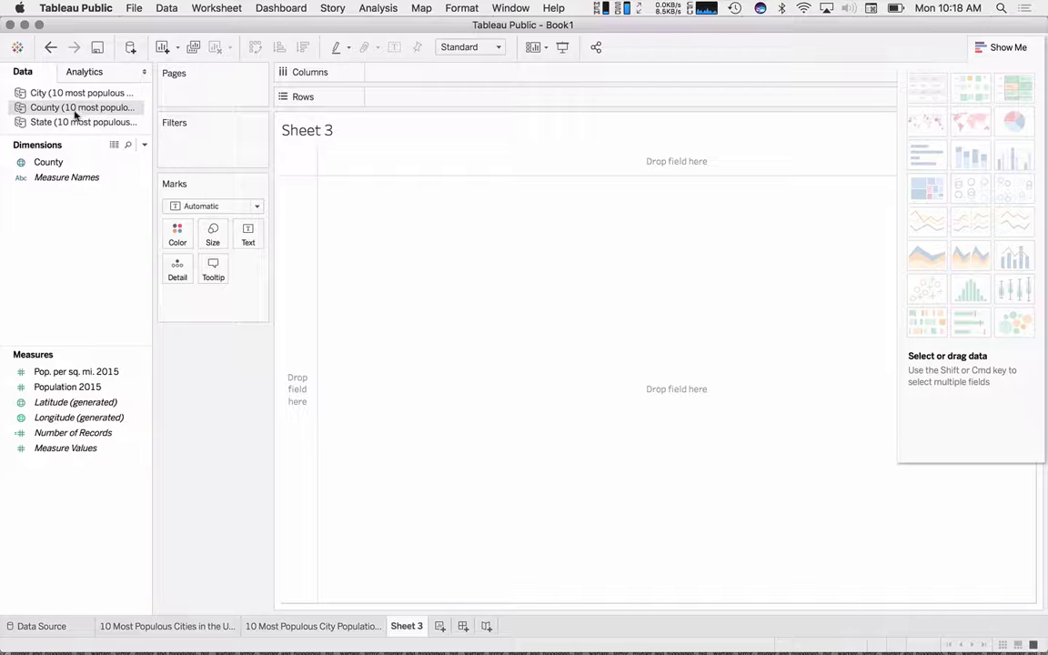
{"action": "left_click", "coordinate": [73, 123]}
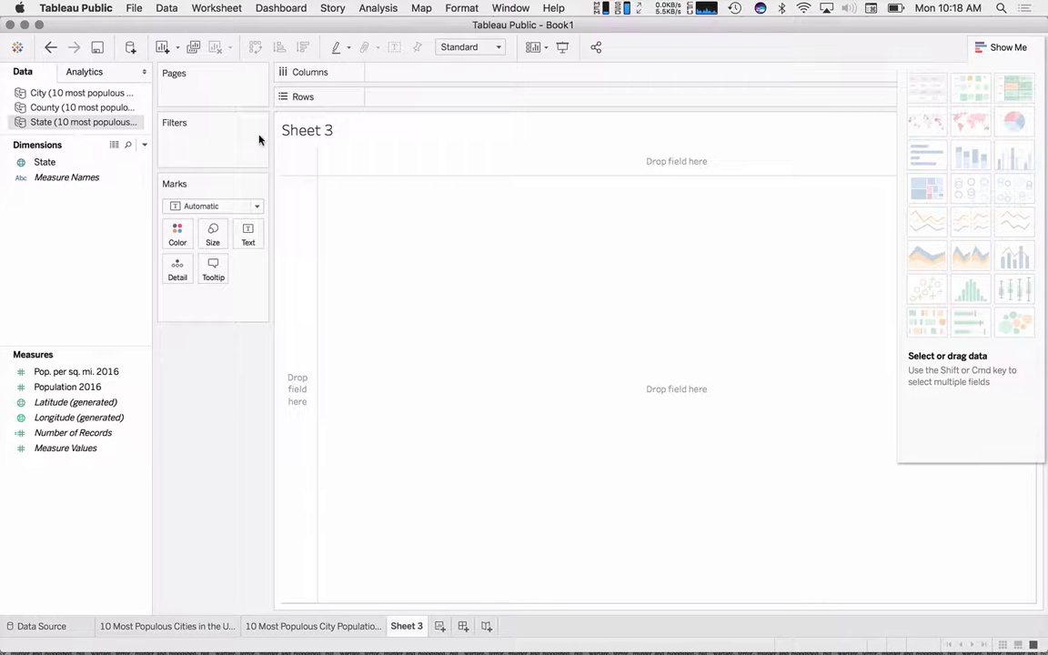
- Plot Population 2016 by state, then turn it into a symbol map
{"action": "left_click_drag", "start_coordinate": [44, 162], "coordinate": [355, 91]}
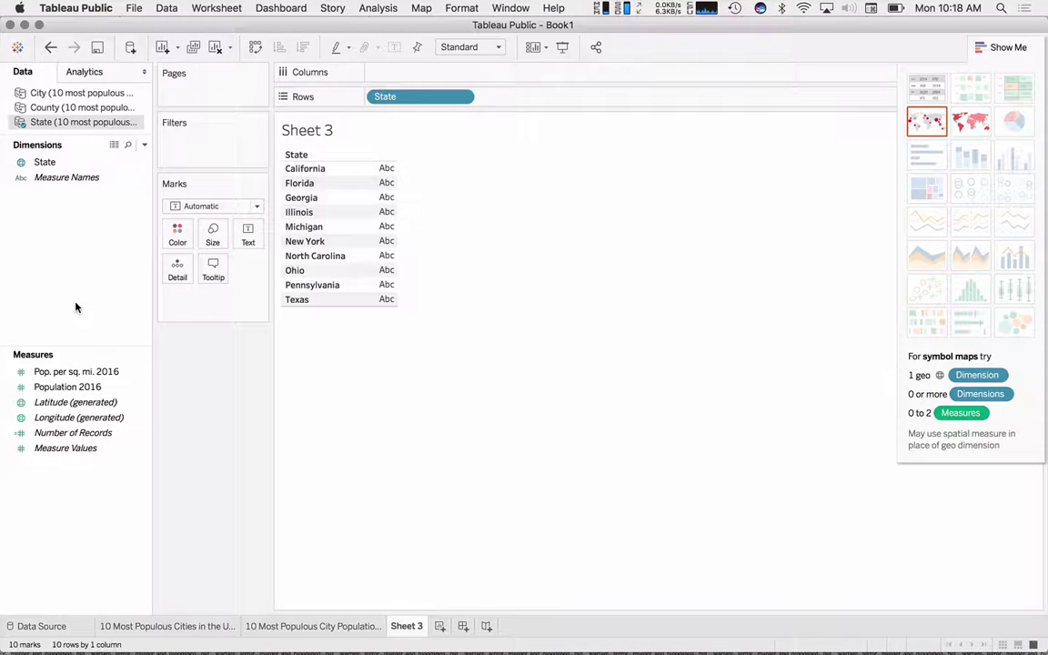
{"action": "left_click_drag", "start_coordinate": [89, 389], "coordinate": [414, 80]}
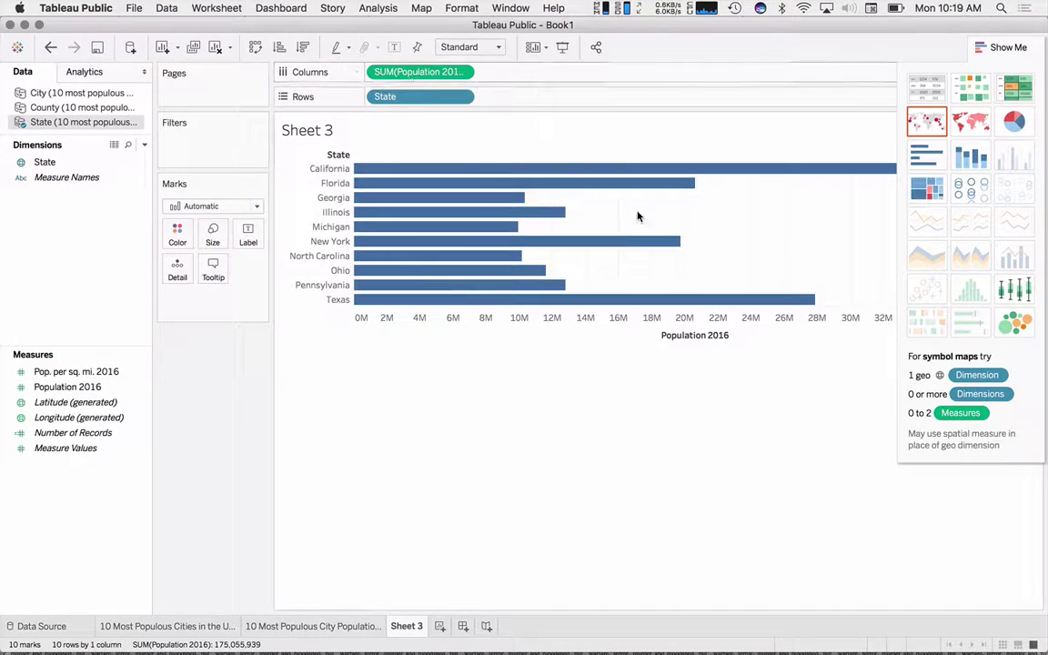
{"action": "left_click", "coordinate": [928, 191]}
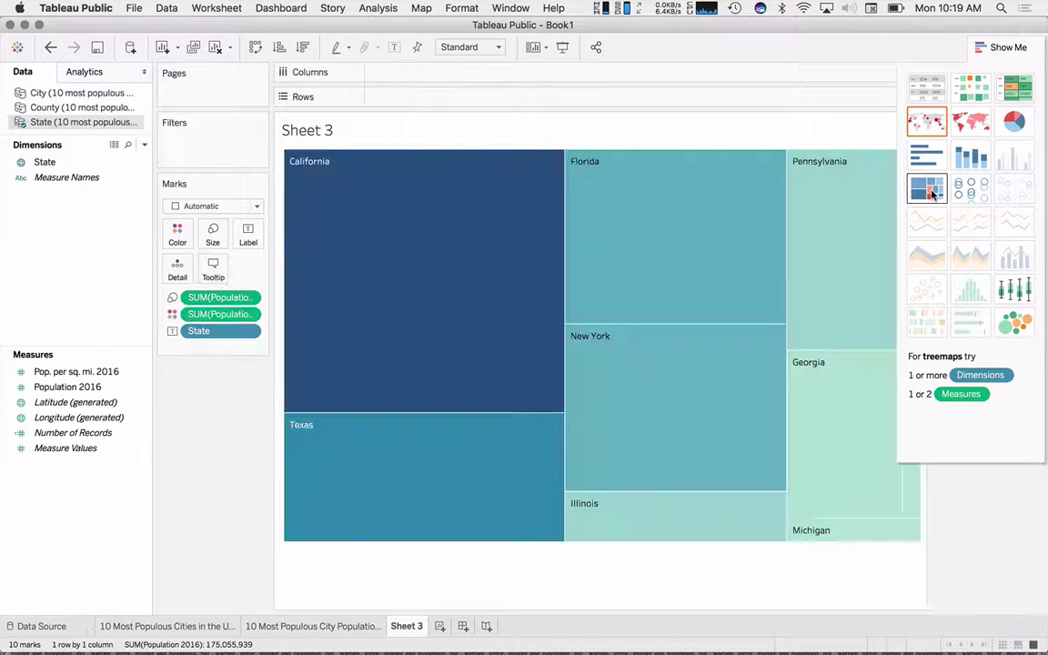
{"action": "left_click", "coordinate": [932, 131]}
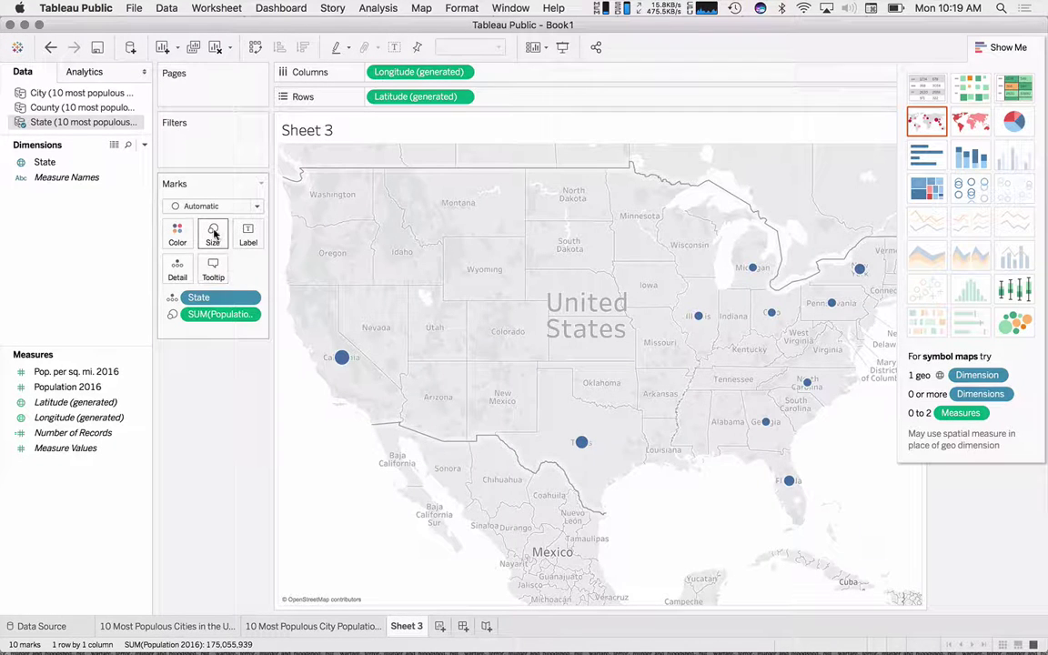
- Make the state circles on the map much larger
{"action": "left_click_drag", "start_coordinate": [243, 263], "coordinate": [313, 278]}
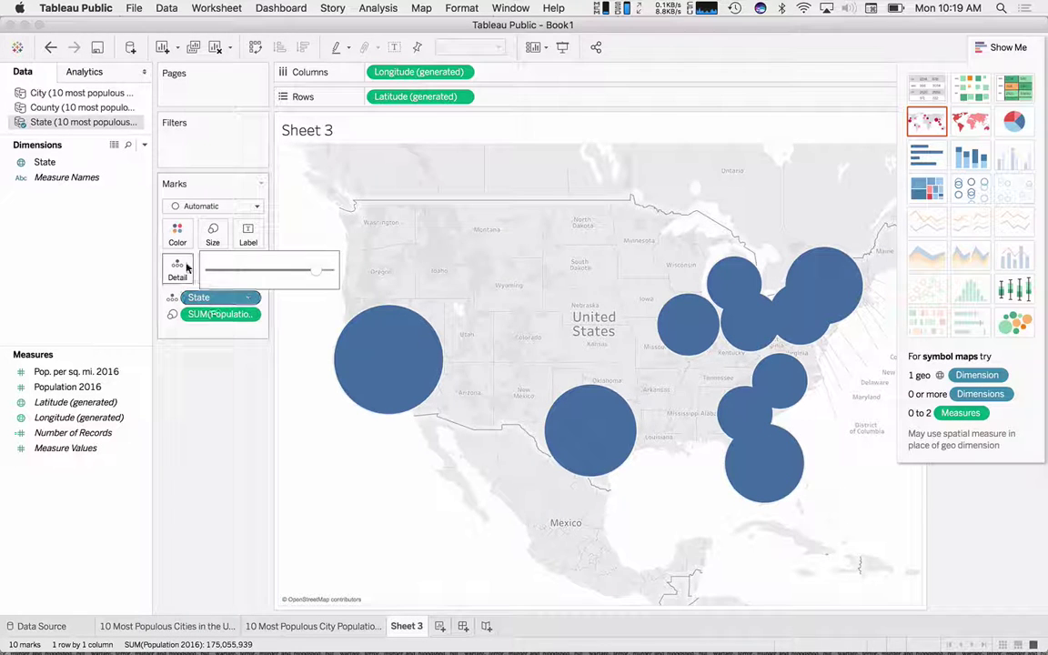
{"action": "left_click", "coordinate": [177, 356]}
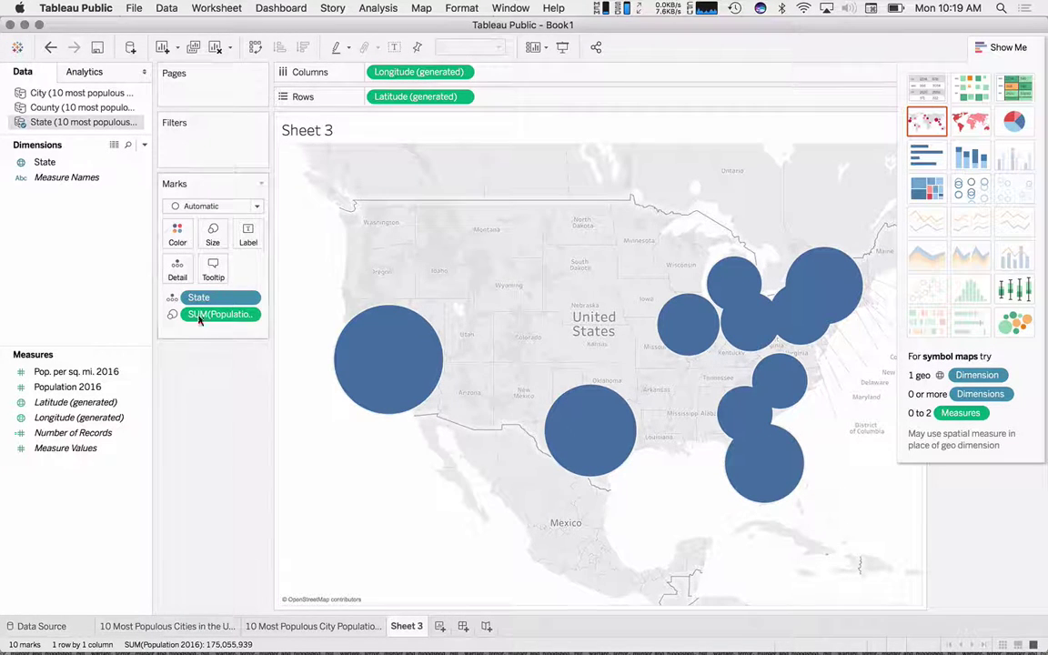
{"action": "left_click", "coordinate": [172, 315]}
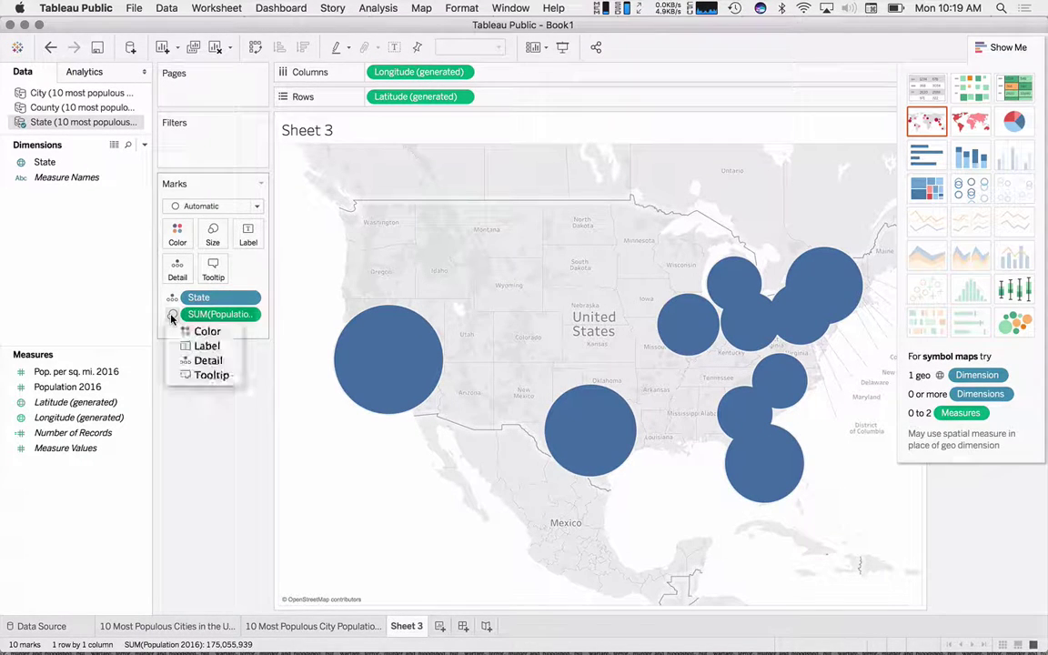
{"action": "left_click", "coordinate": [180, 429]}
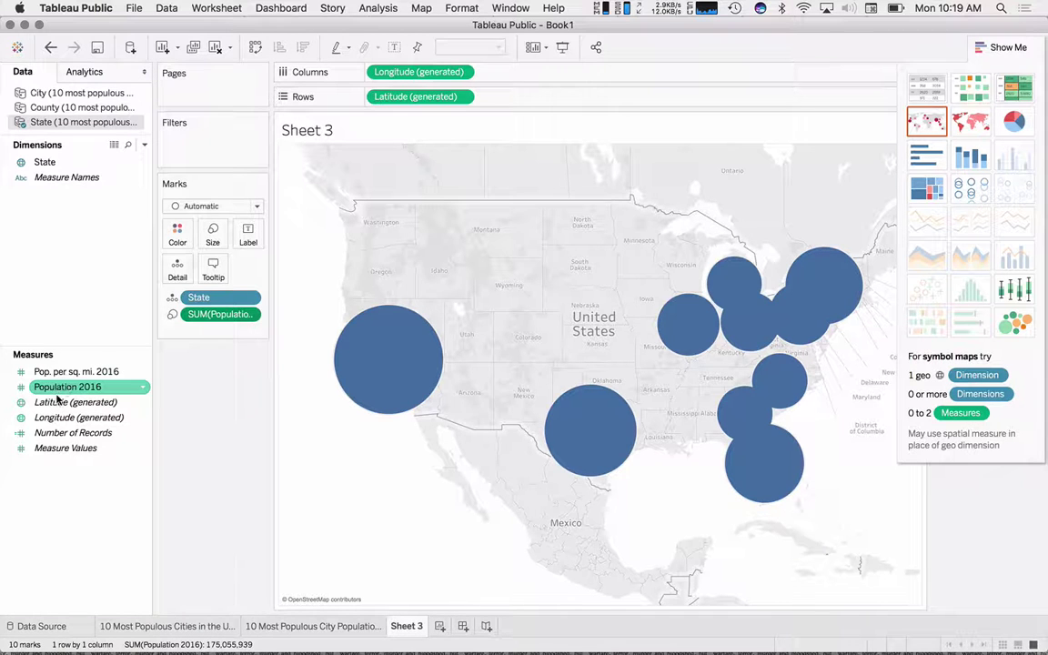
- Colour the state circles by Population 2016 using the Red palette
{"action": "left_click", "coordinate": [91, 389]}
{"action": "left_click", "coordinate": [72, 373]}
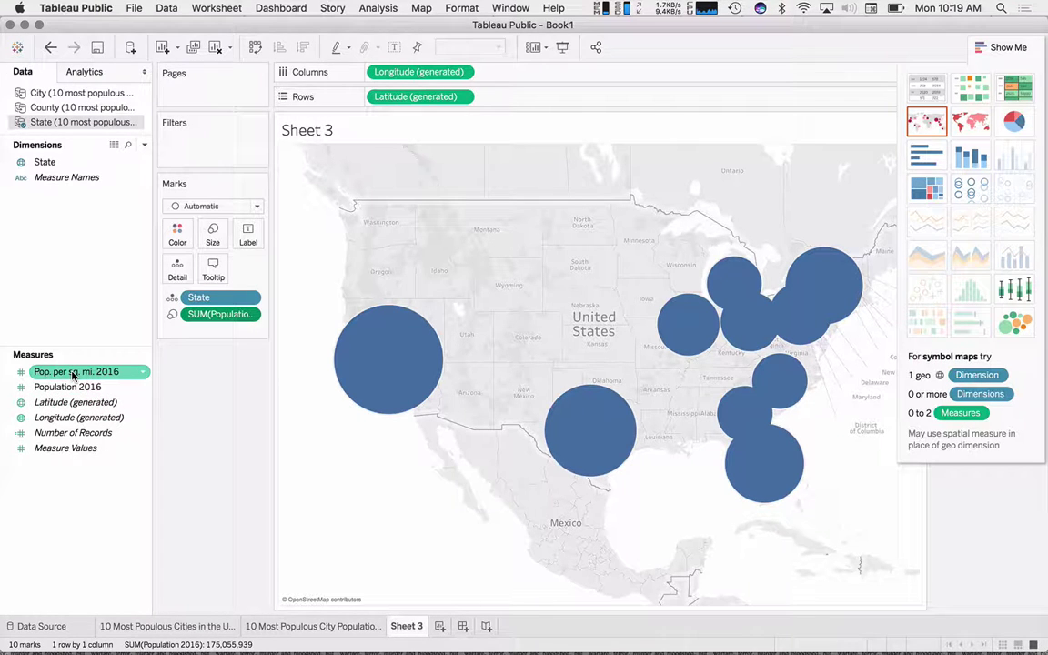
{"action": "left_click_drag", "start_coordinate": [67, 387], "coordinate": [182, 348]}
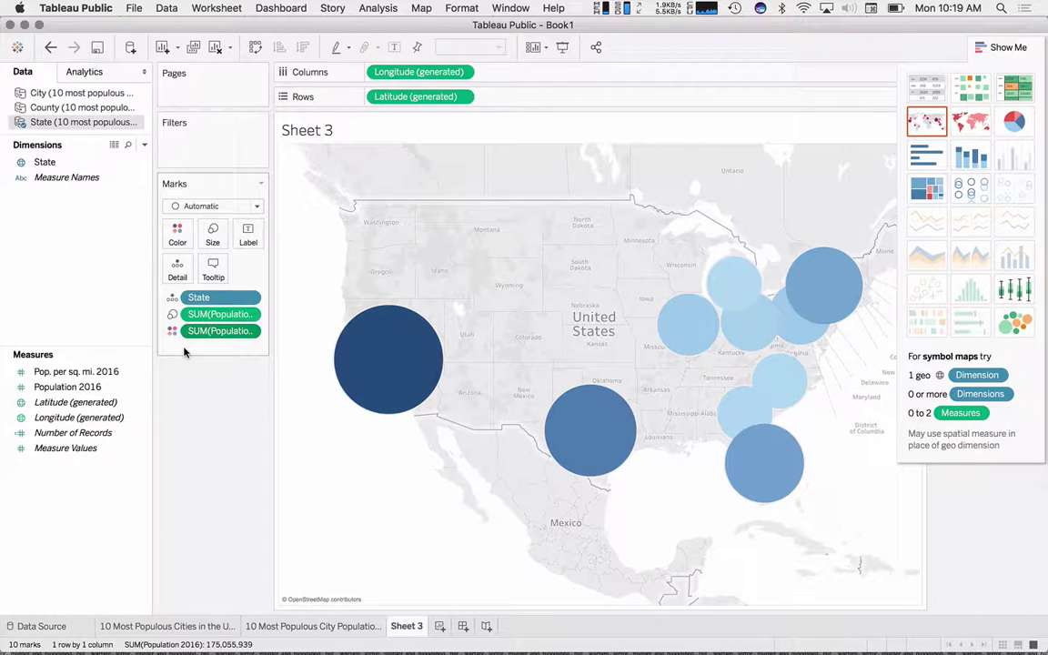
{"action": "left_click", "coordinate": [178, 232]}
{"action": "left_click", "coordinate": [239, 282]}
{"action": "left_click", "coordinate": [541, 258]}
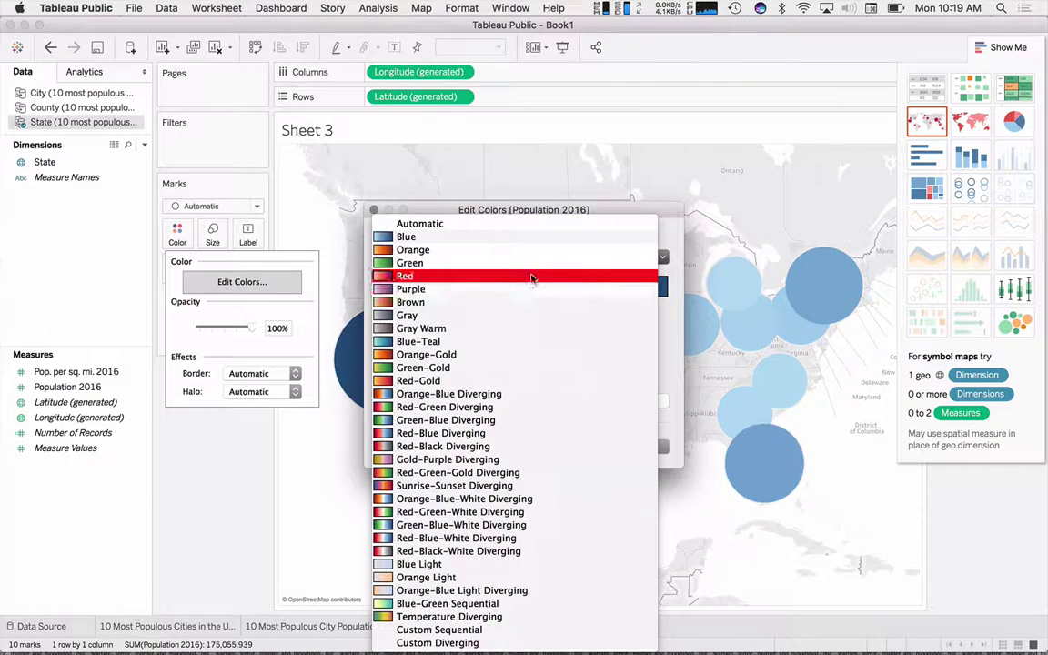
{"action": "left_click", "coordinate": [533, 274]}
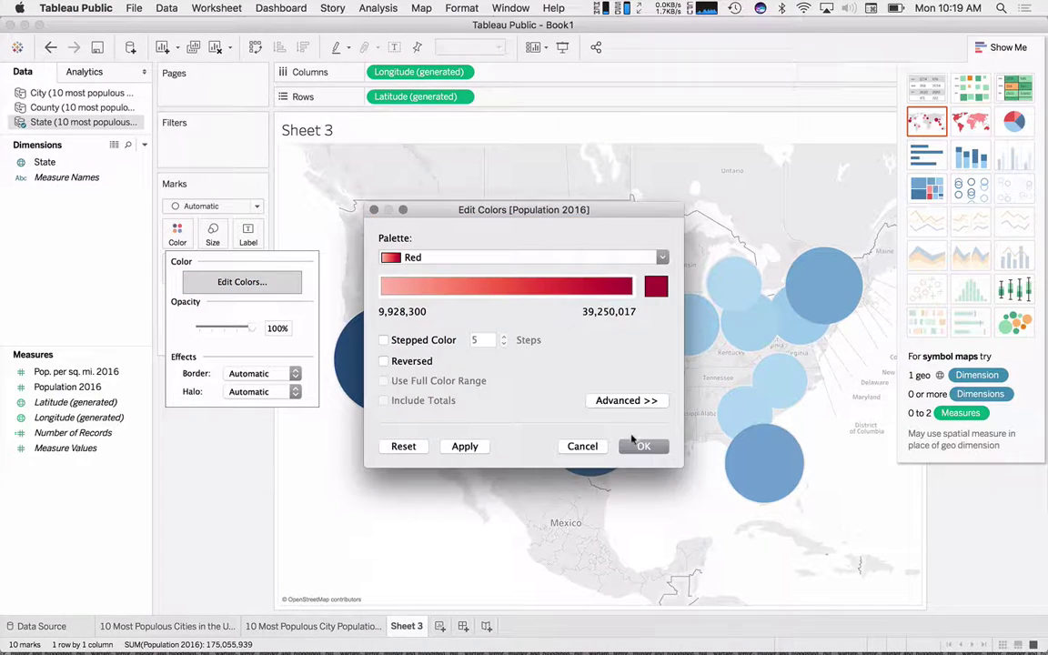
{"action": "left_click", "coordinate": [636, 445]}
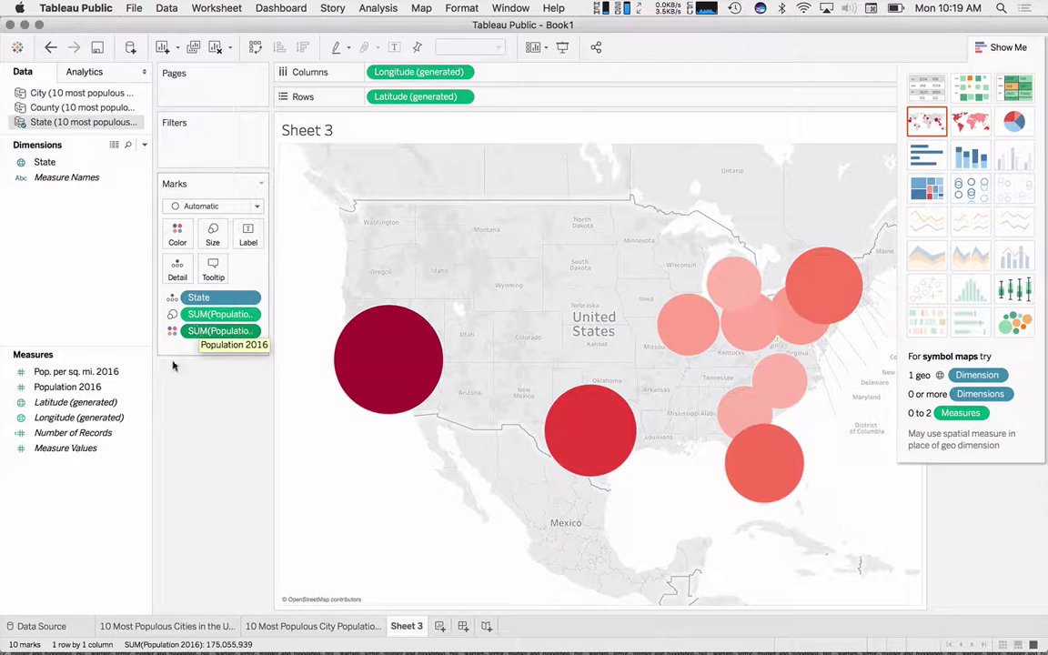
- Check the Texas and California population tooltips on the map
{"action": "mouse_move", "coordinate": [617, 455]}
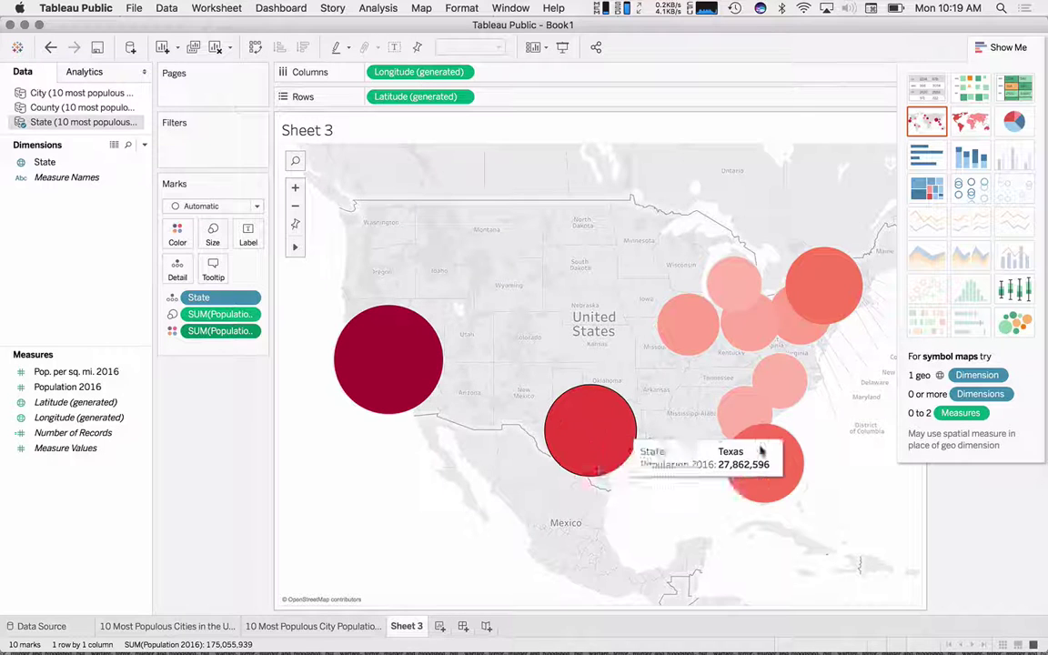
{"action": "mouse_move", "coordinate": [424, 383]}
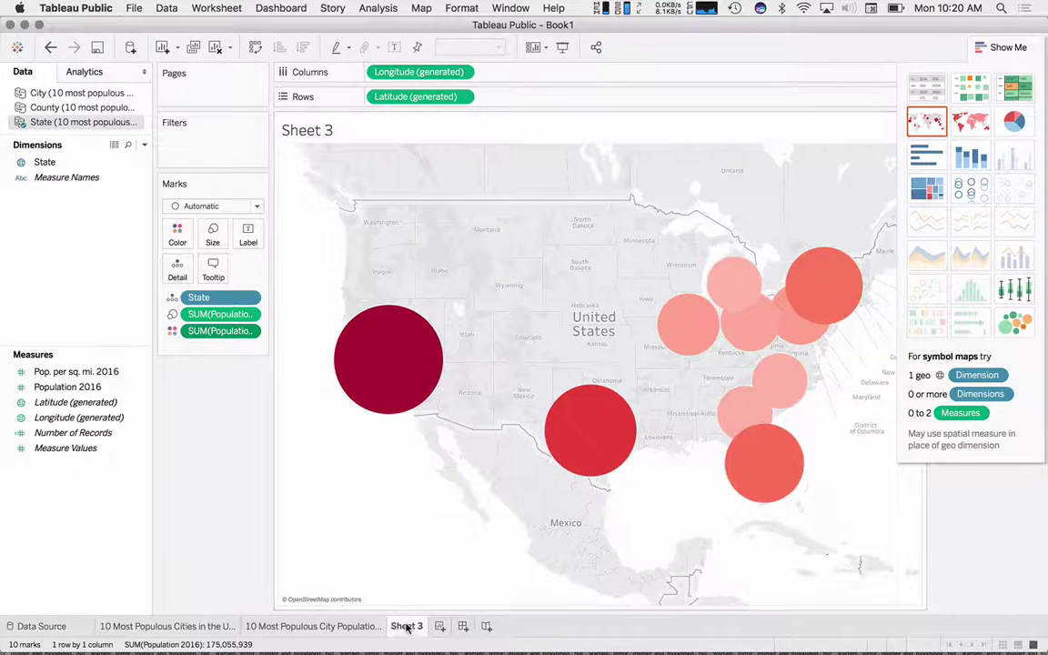
- Type '10 Most Populous Cities' as the map sheet's name, then trim the mistyped ending
{"action": "type", "text": "10 Most Popu"}
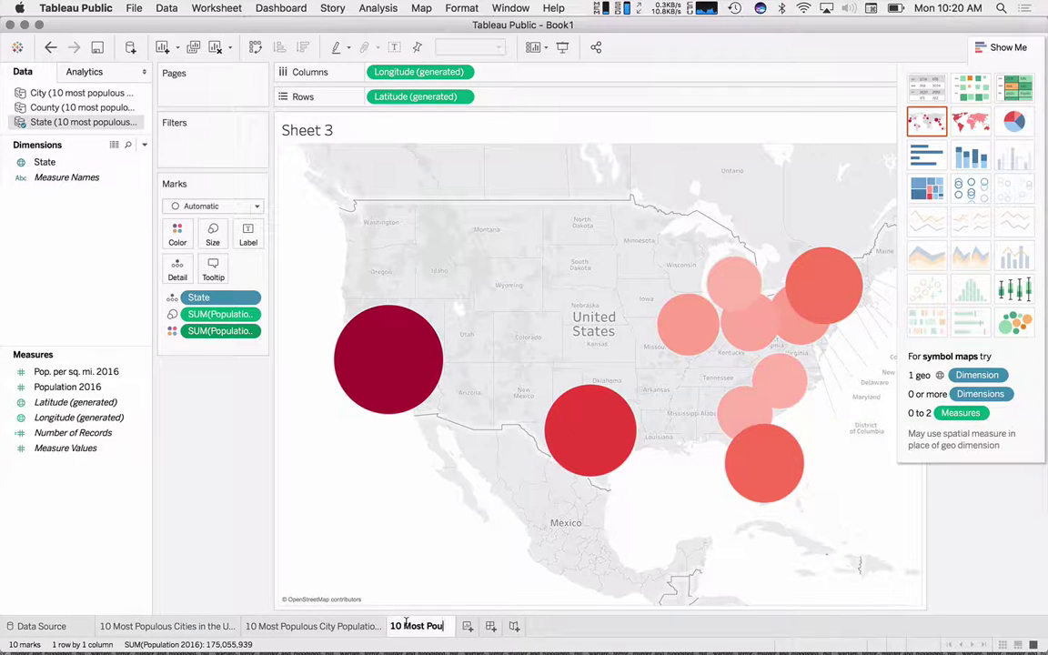
{"action": "type", "text": "lous Ci"}
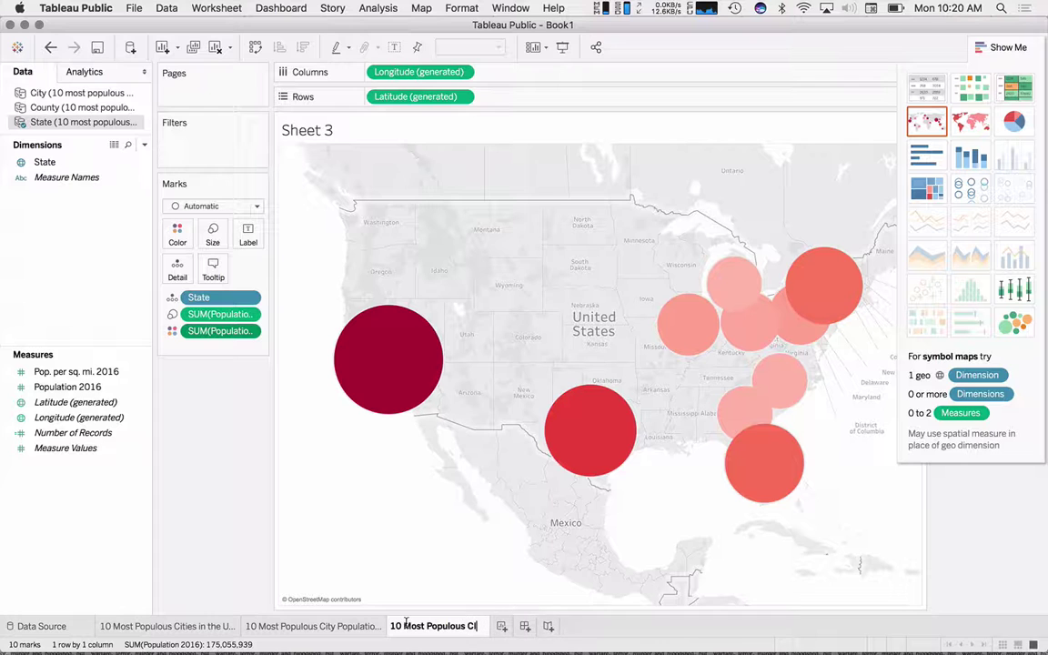
{"action": "type", "text": "ties"}
{"action": "key", "text": "BackSpace"}
{"action": "key", "text": "BackSpace"}
{"action": "key", "text": "BackSpace"}
{"action": "key", "text": "BackSpace"}
{"action": "key", "text": "BackSpace"}
{"action": "type", "text": "ites"}
{"action": "key", "text": "BackSpace"}
{"action": "key", "text": "BackSpace"}
{"action": "key", "text": "BackSpace"}
{"action": "key", "text": "BackSpace"}
{"action": "key", "text": "BackSpace"}
- Finish renaming the sheet to '10 Most Populous States' and add a new dashboard
{"action": "type", "text": "States"}
{"action": "key", "text": "Return"}
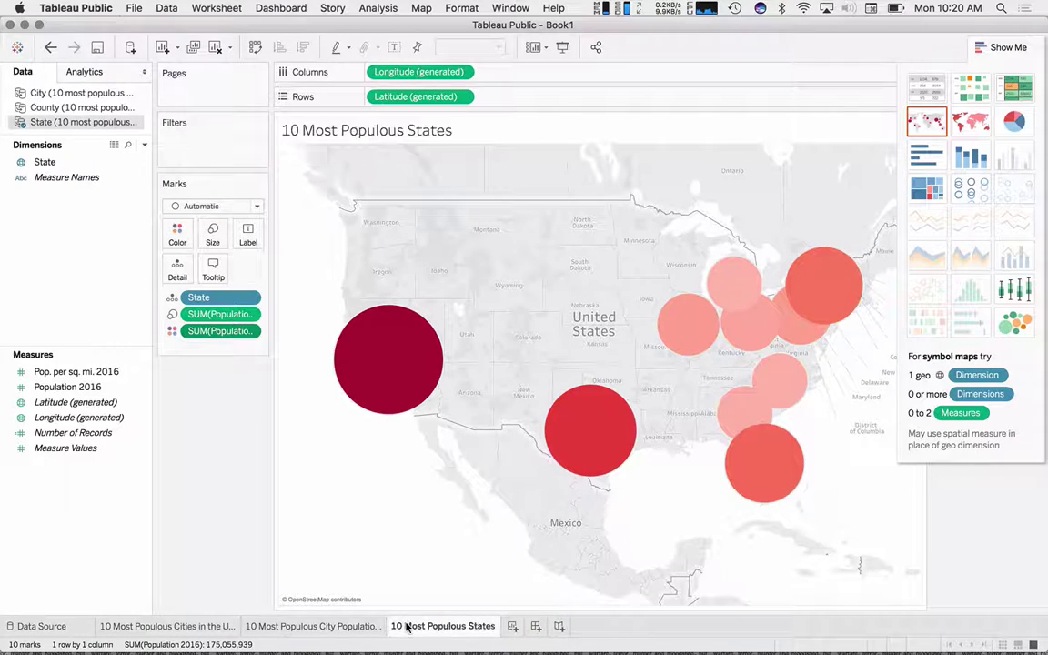
{"action": "left_click", "coordinate": [536, 628]}
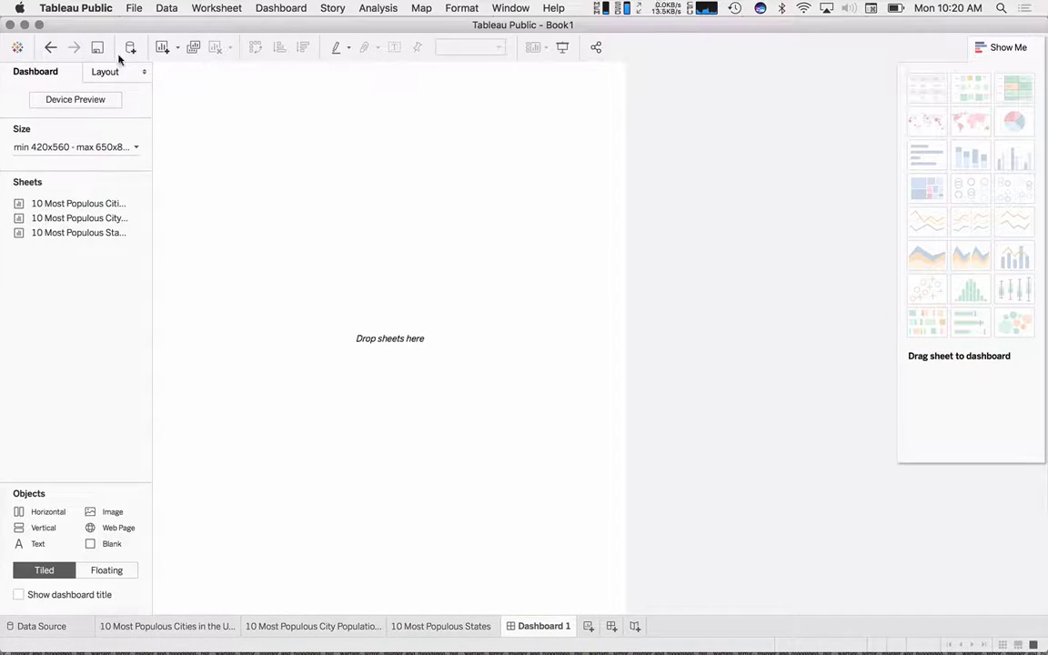
- Remove the dashboard's maximum size, keeping the 420x560 minimum
{"action": "left_click", "coordinate": [120, 147]}
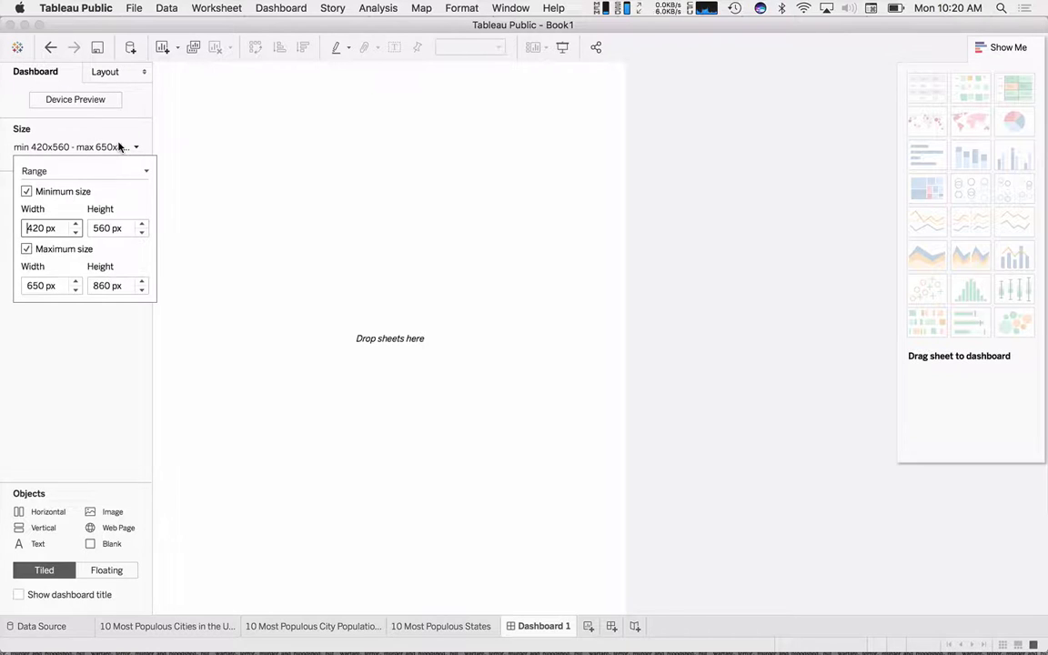
{"action": "left_click", "coordinate": [26, 250]}
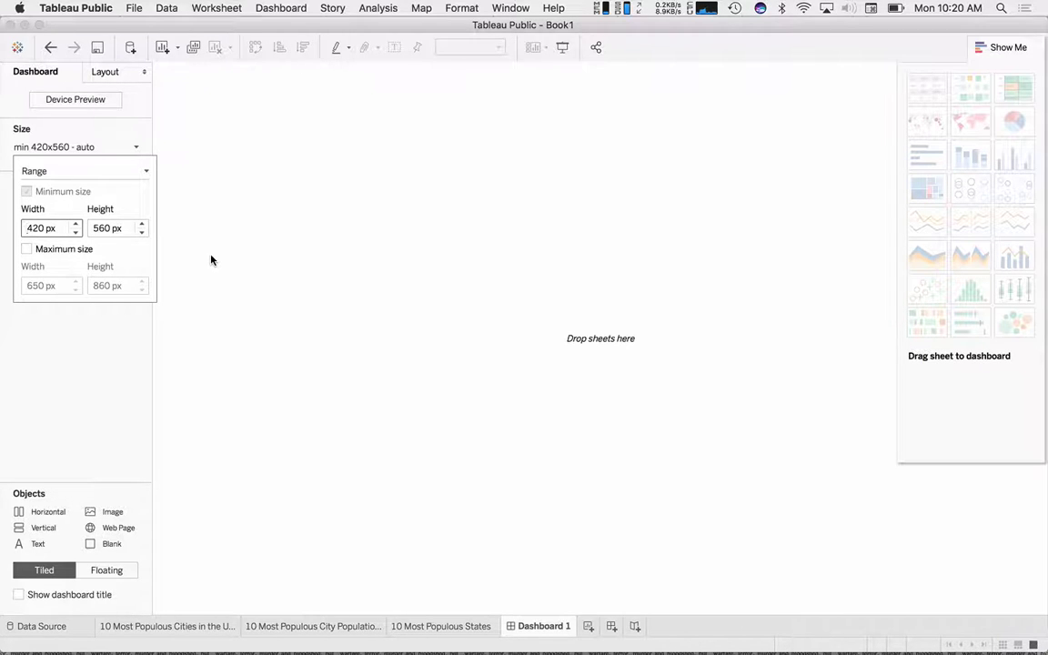
{"action": "left_click", "coordinate": [117, 341]}
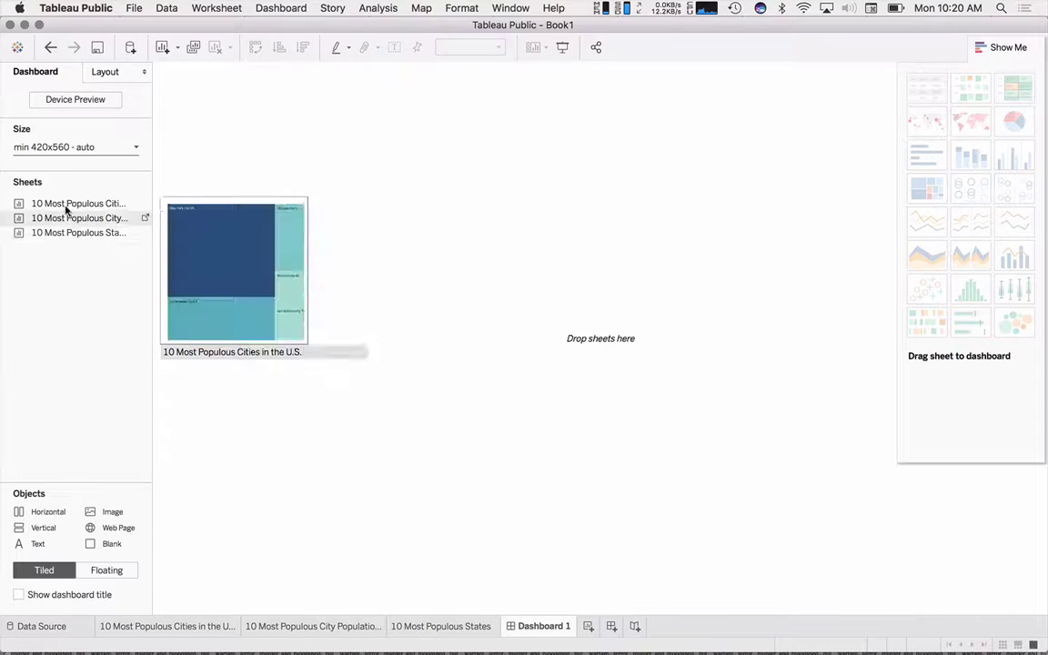
- Place the density bubbles across the top, with the cities treemap and states map below
{"action": "left_click_drag", "start_coordinate": [64, 208], "coordinate": [282, 222]}
{"action": "mouse_move", "coordinate": [87, 222]}
{"action": "left_mouse_down"}
{"action": "mouse_move", "coordinate": [145, 218]}
{"action": "mouse_move", "coordinate": [667, 339]}
{"action": "mouse_move", "coordinate": [538, 318]}
{"action": "left_mouse_up"}
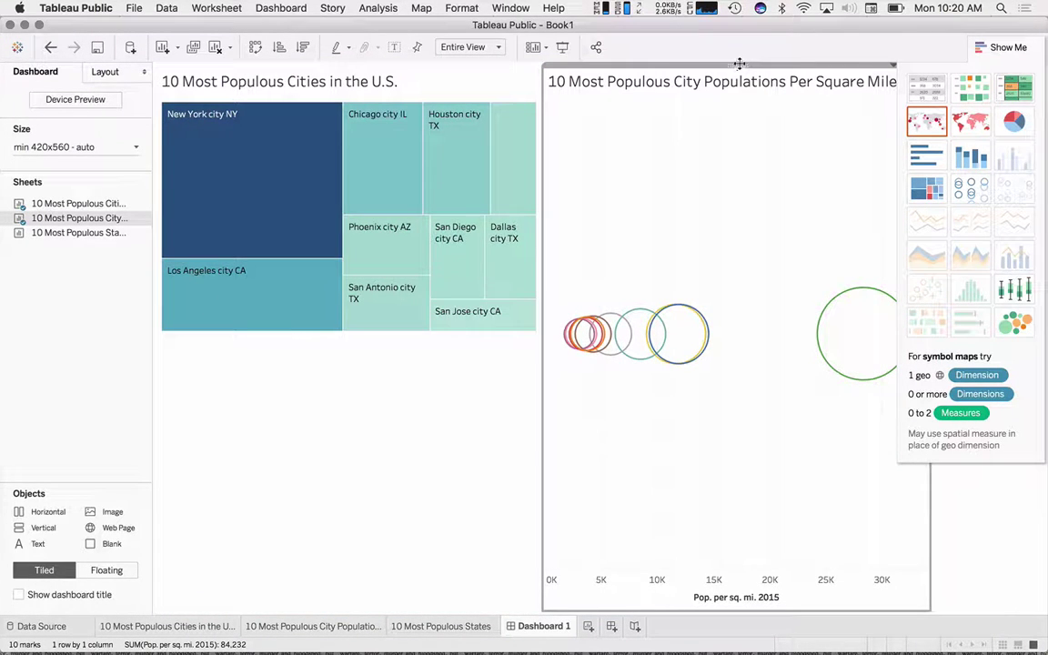
{"action": "mouse_move", "coordinate": [735, 65]}
{"action": "left_mouse_down"}
{"action": "mouse_move", "coordinate": [461, 85]}
{"action": "mouse_move", "coordinate": [503, 85]}
{"action": "left_mouse_up"}
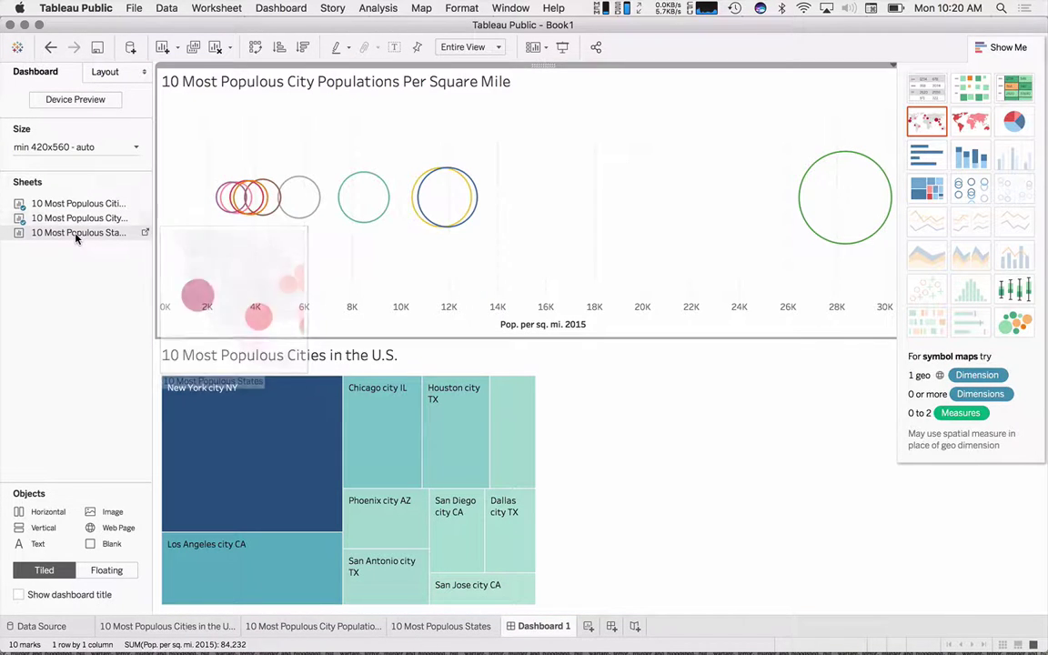
{"action": "mouse_move", "coordinate": [76, 237]}
{"action": "left_mouse_down"}
{"action": "mouse_move", "coordinate": [89, 234]}
{"action": "mouse_move", "coordinate": [496, 496]}
{"action": "mouse_move", "coordinate": [681, 537]}
{"action": "mouse_move", "coordinate": [700, 475]}
{"action": "left_mouse_up"}
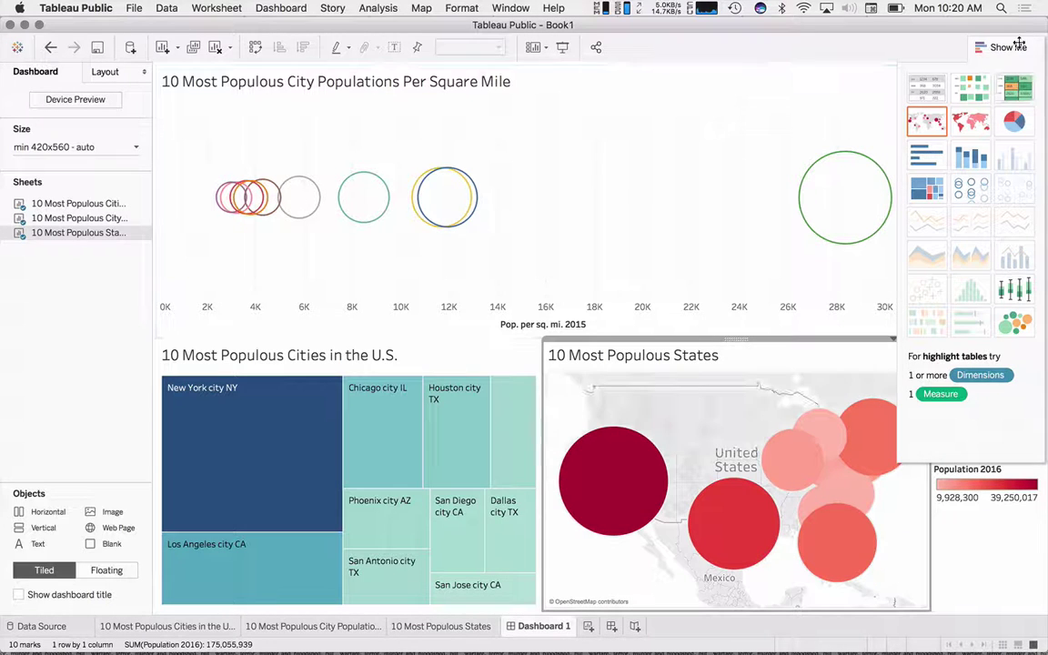
- Move the Population 2015 legend under the cities treemap
{"action": "left_click", "coordinate": [1001, 46]}
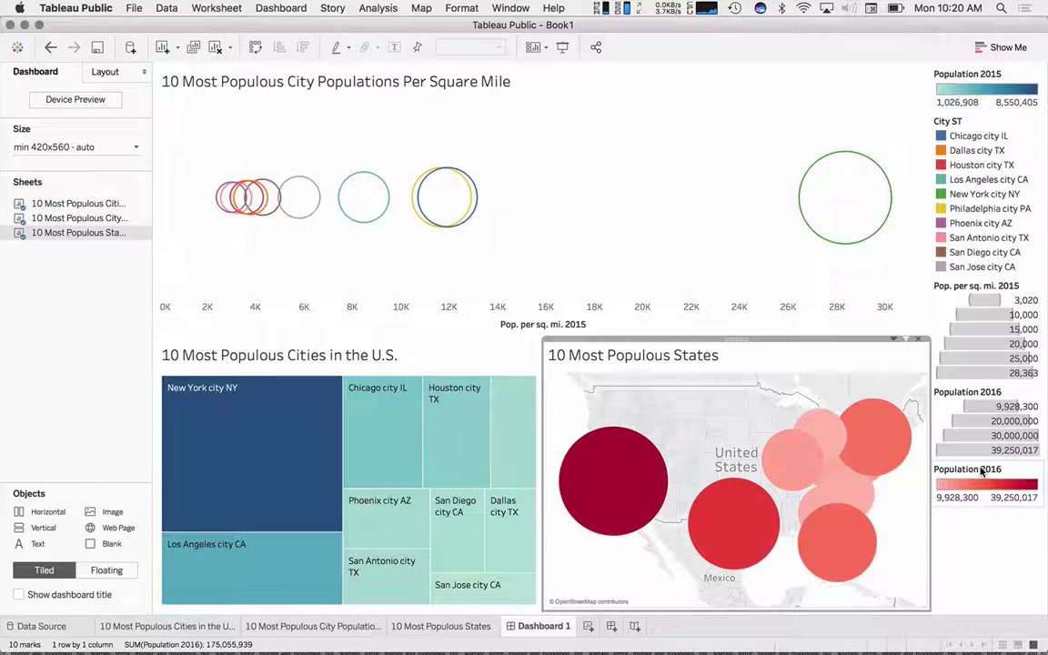
{"action": "left_click", "coordinate": [961, 102]}
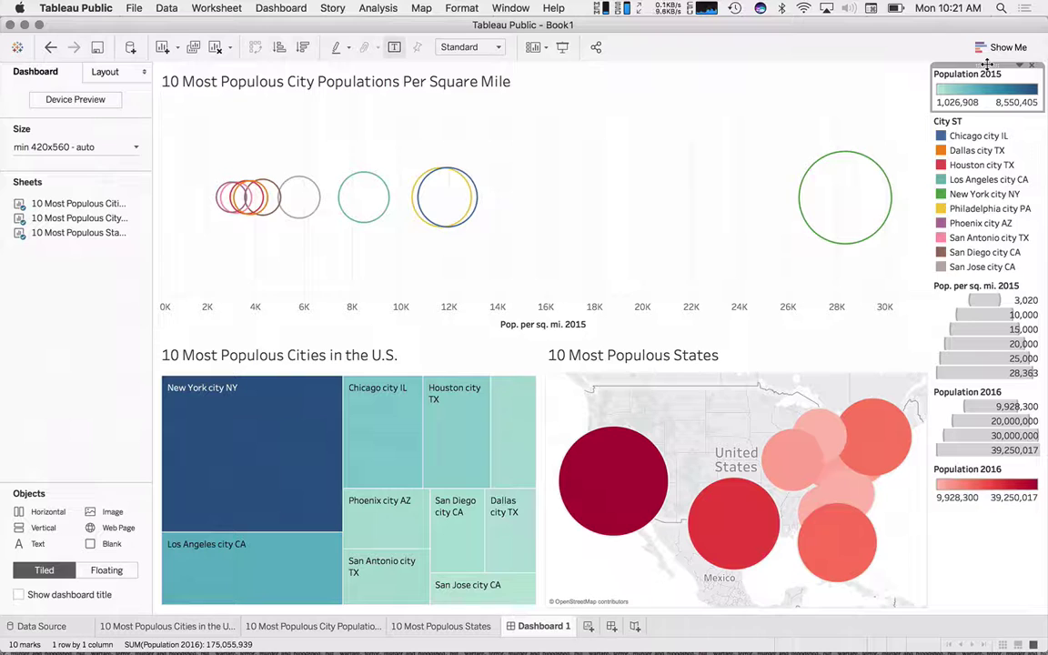
{"action": "left_click_drag", "start_coordinate": [991, 66], "coordinate": [407, 448]}
{"action": "left_click_drag", "start_coordinate": [793, 196], "coordinate": [370, 564]}
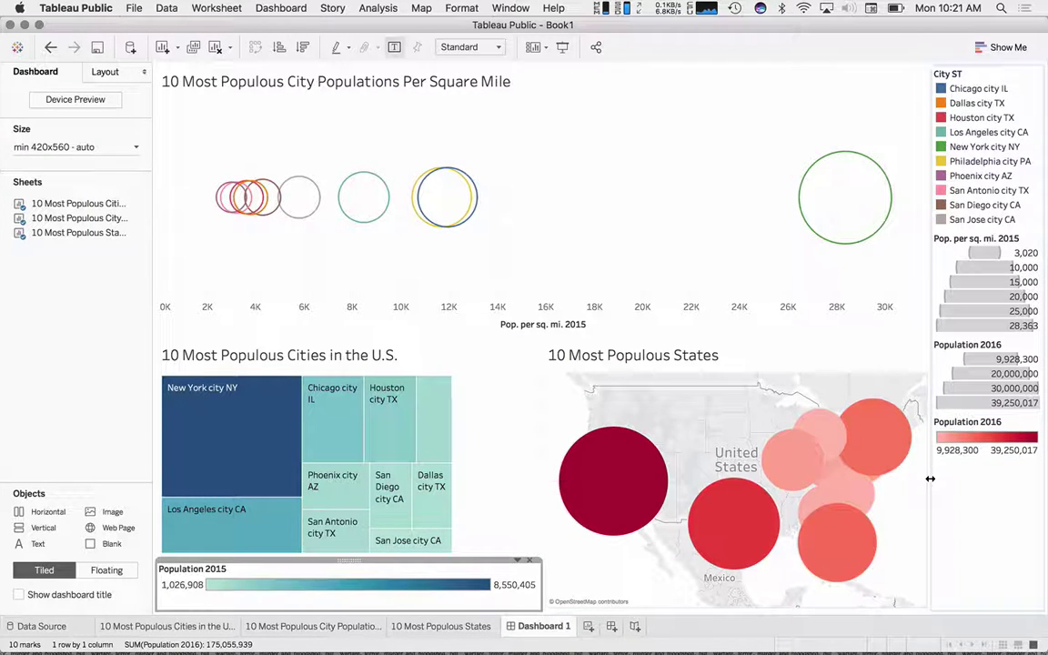
- Remove the Pop. per sq. mi. and size legends, and place the Population 2016 legend beneath the states map
{"action": "left_click", "coordinate": [983, 244]}
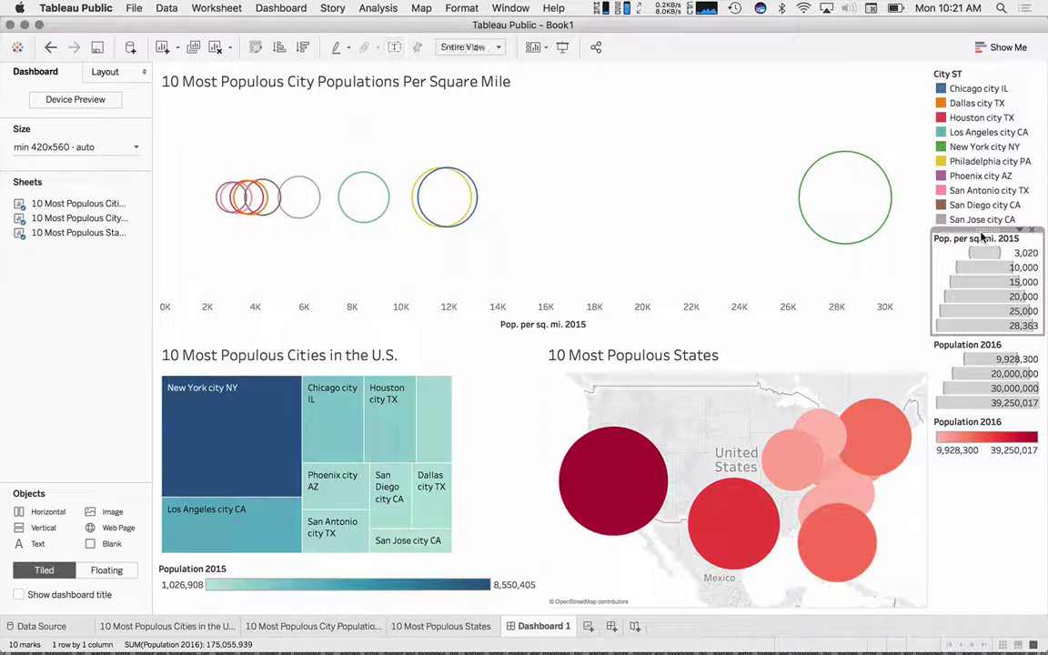
{"action": "left_click", "coordinate": [1026, 236]}
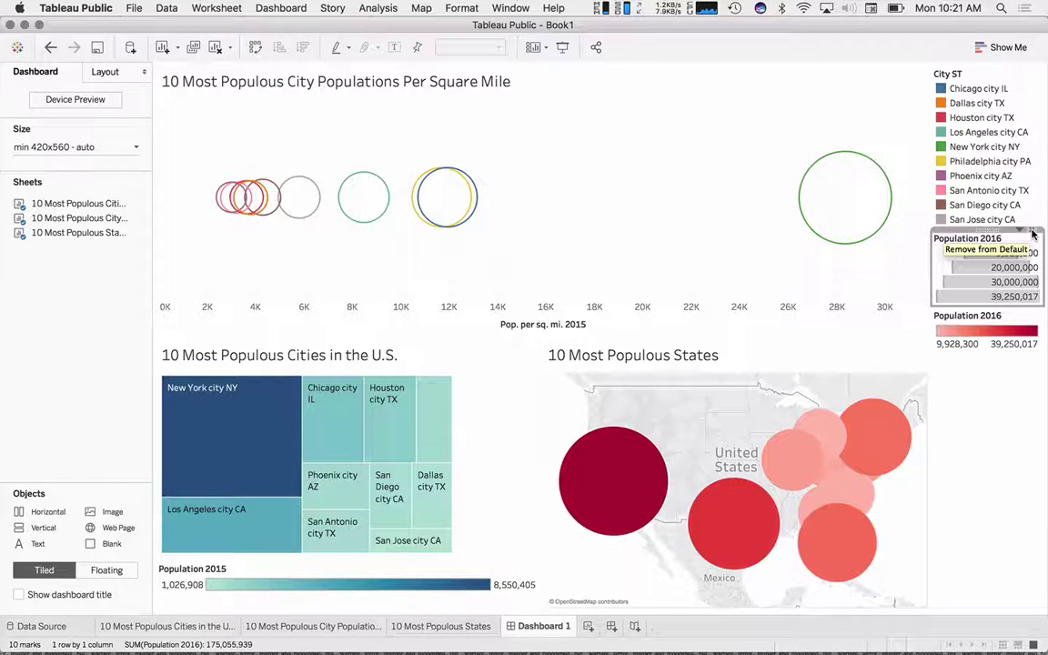
{"action": "left_click", "coordinate": [1031, 234]}
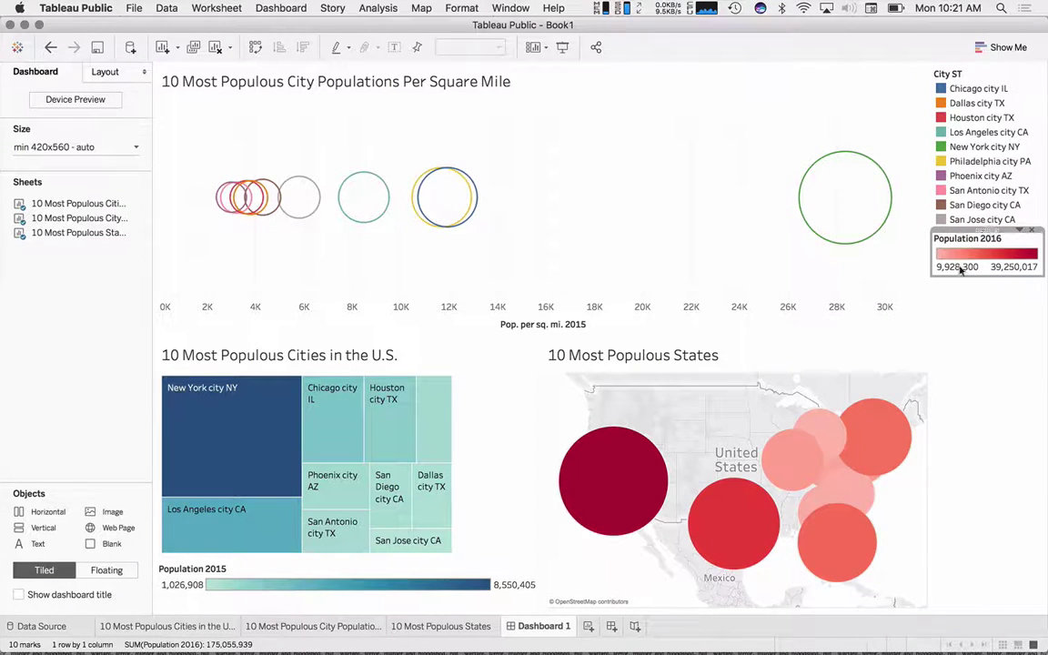
{"action": "left_click_drag", "start_coordinate": [938, 314], "coordinate": [892, 532]}
{"action": "left_click_drag", "start_coordinate": [823, 557], "coordinate": [761, 594]}
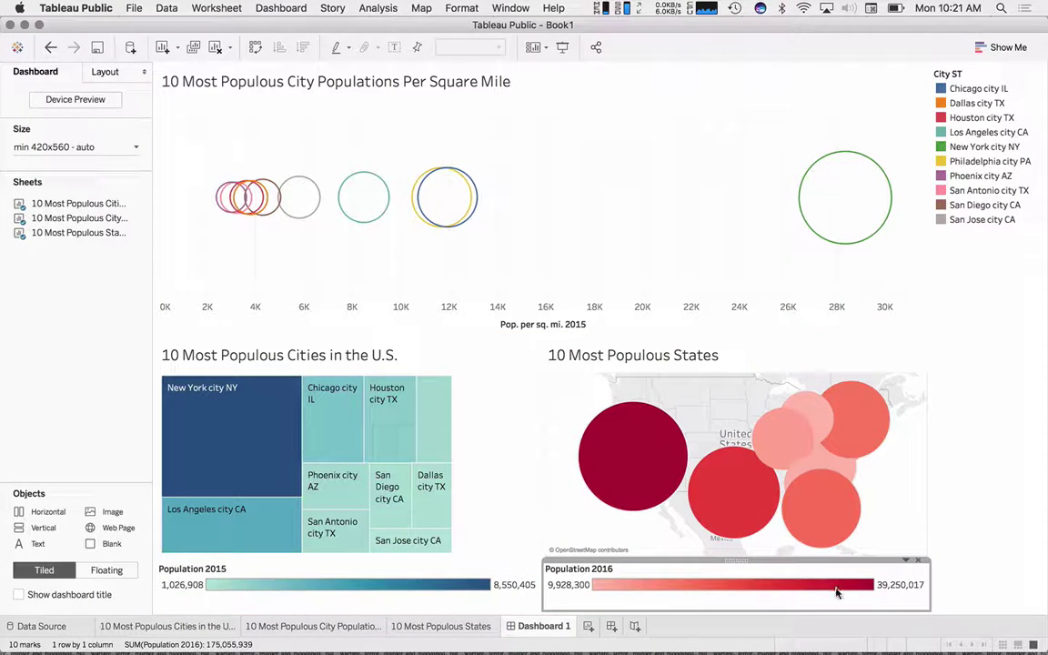
- Widen the density chart so the City ST legend sits at far right
{"action": "left_click", "coordinate": [947, 473]}
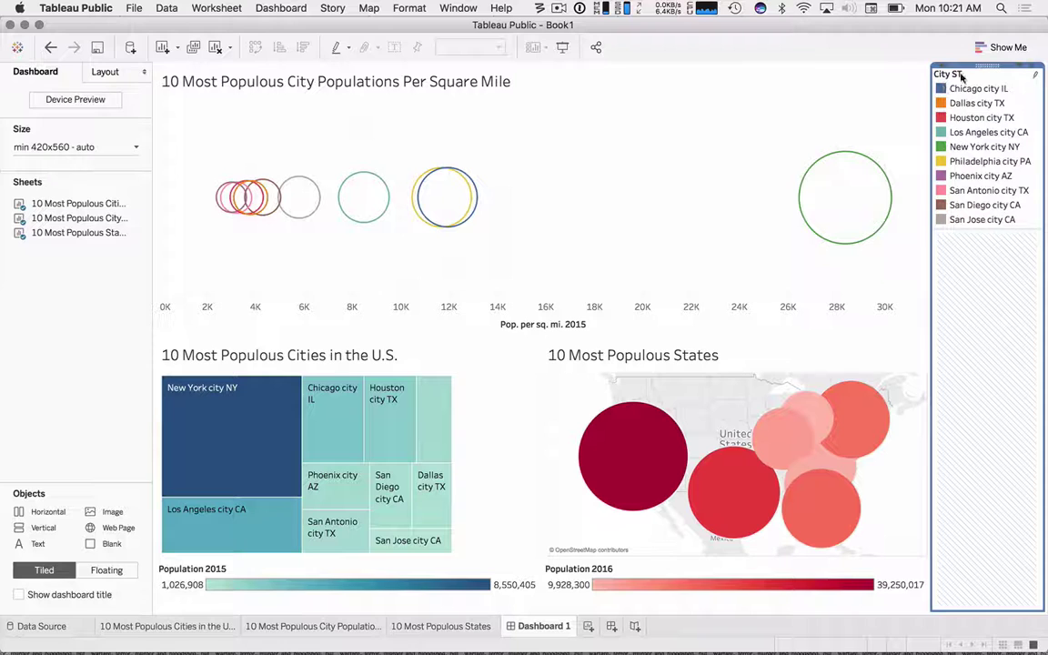
{"action": "left_click_drag", "start_coordinate": [983, 63], "coordinate": [855, 98]}
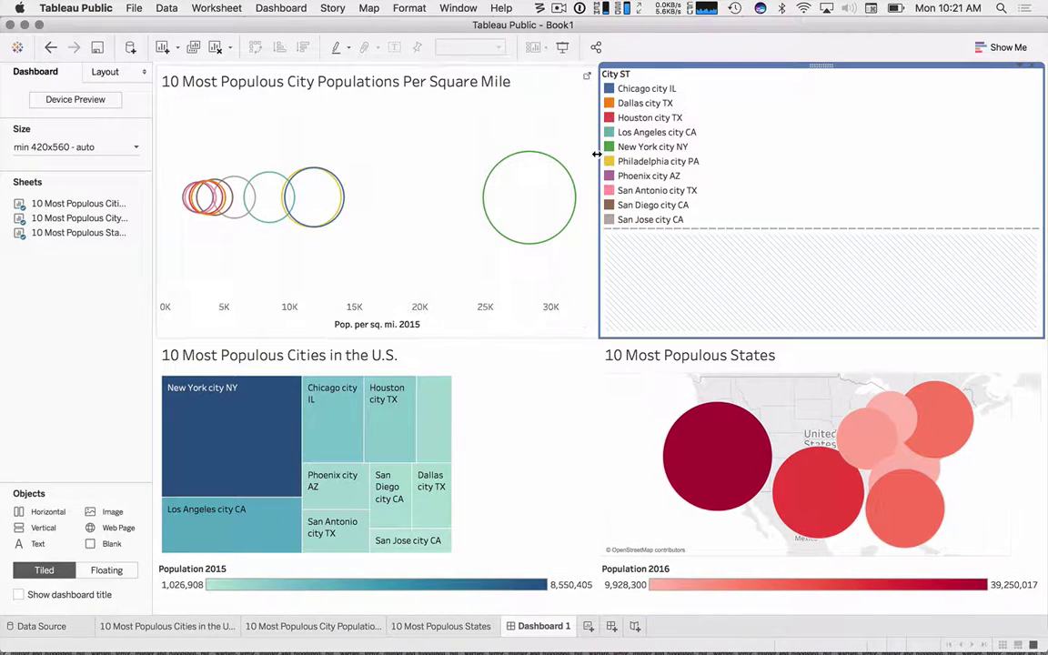
{"action": "left_click_drag", "start_coordinate": [785, 160], "coordinate": [937, 189]}
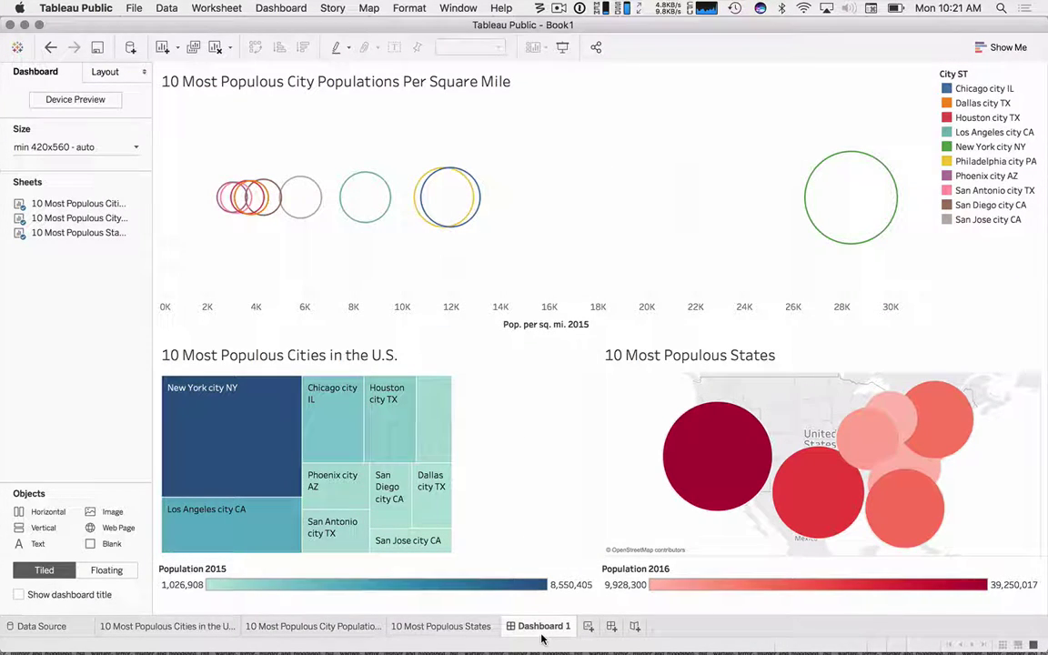
- Look through the File, Dashboard and Worksheet menus
{"action": "mouse_move", "coordinate": [542, 630]}
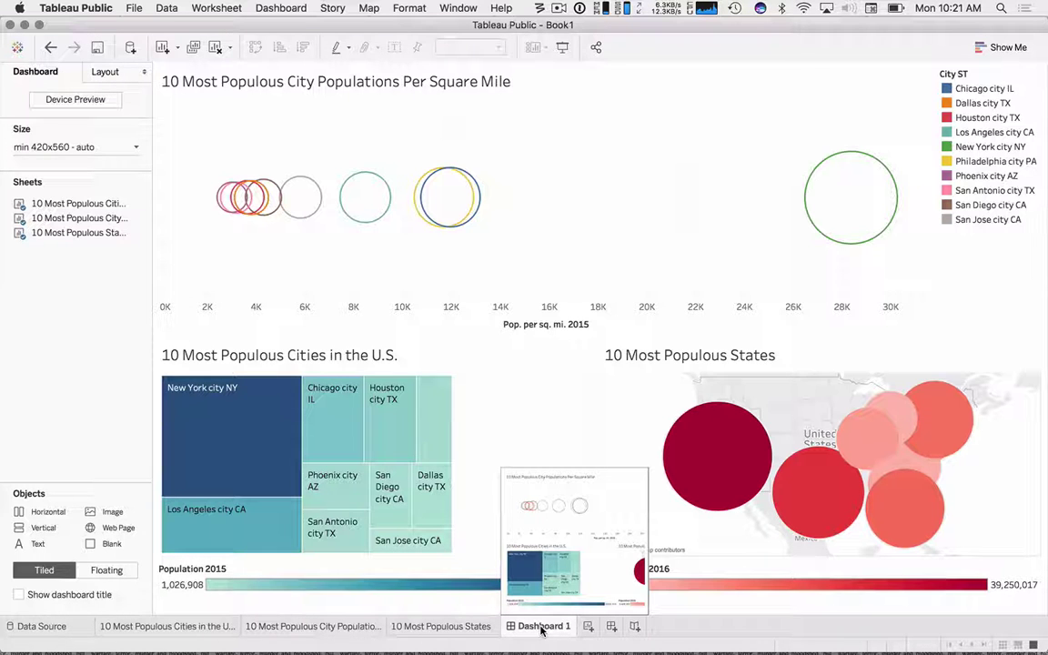
{"action": "left_click", "coordinate": [136, 8]}
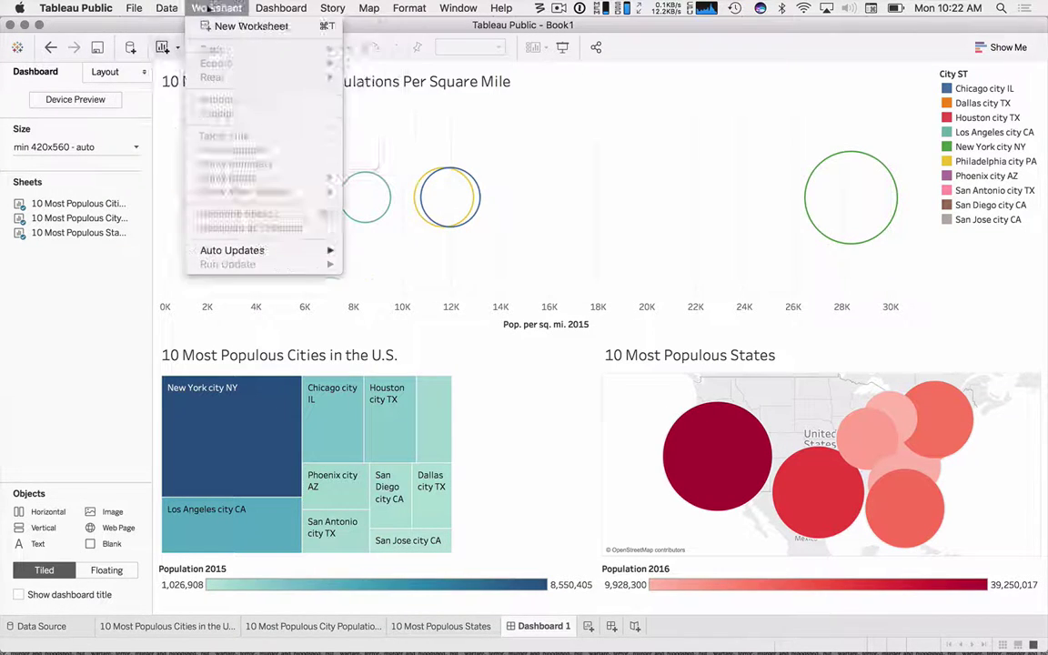
{"action": "mouse_move", "coordinate": [281, 8]}
{"action": "left_click", "coordinate": [273, 28]}
{"action": "left_click", "coordinate": [213, 8]}
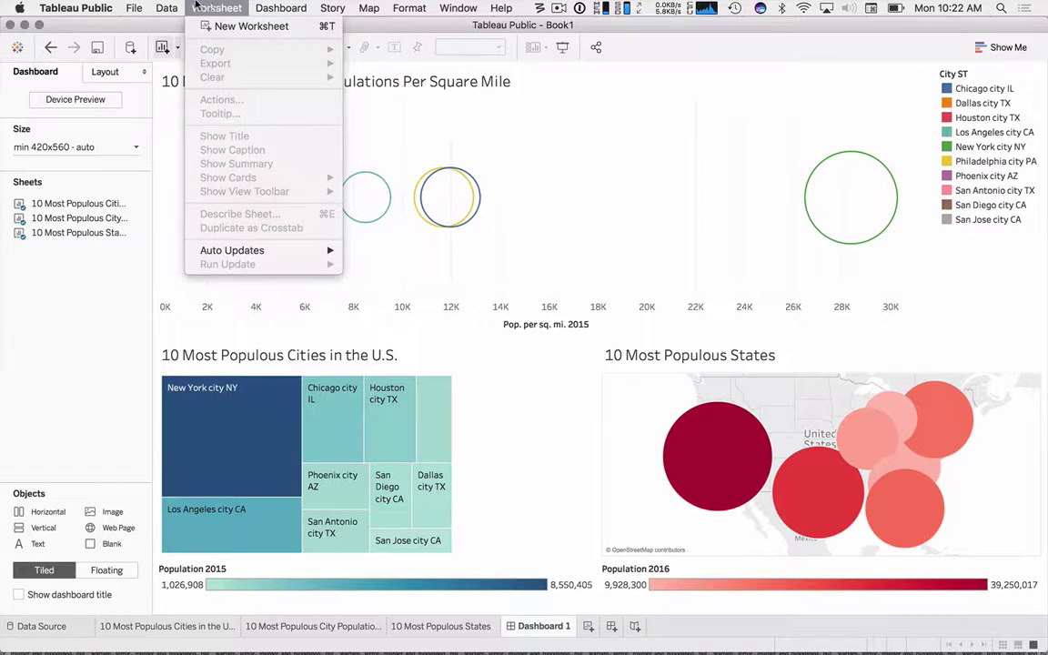
{"action": "mouse_move", "coordinate": [172, 5]}
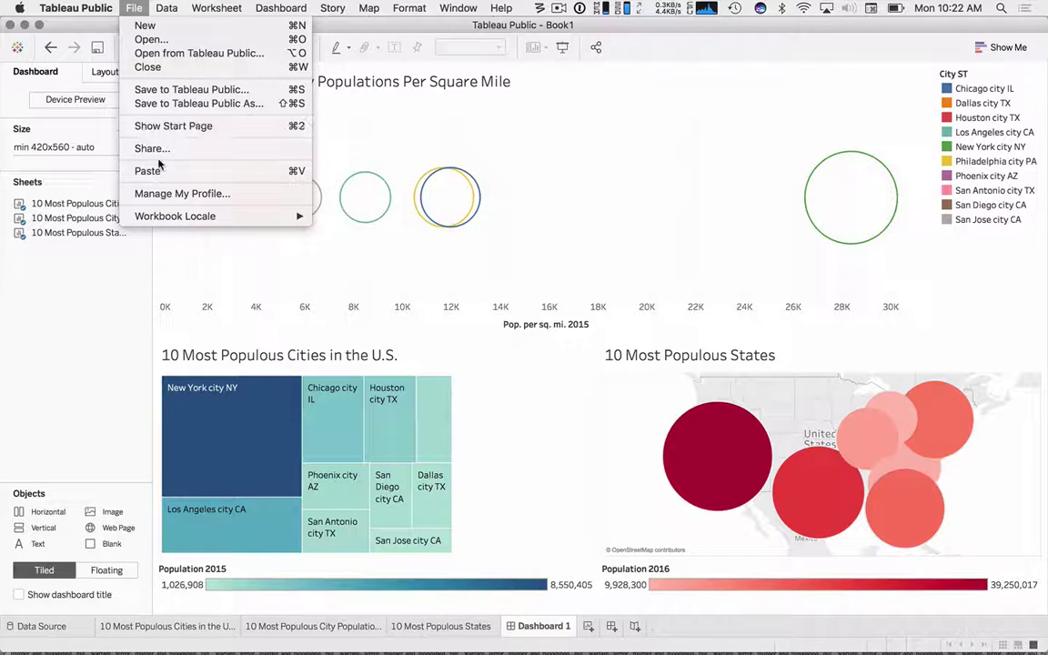
- Open the workbook sharing options and cancel them, then check the Format and Story menus
{"action": "left_click", "coordinate": [228, 159]}
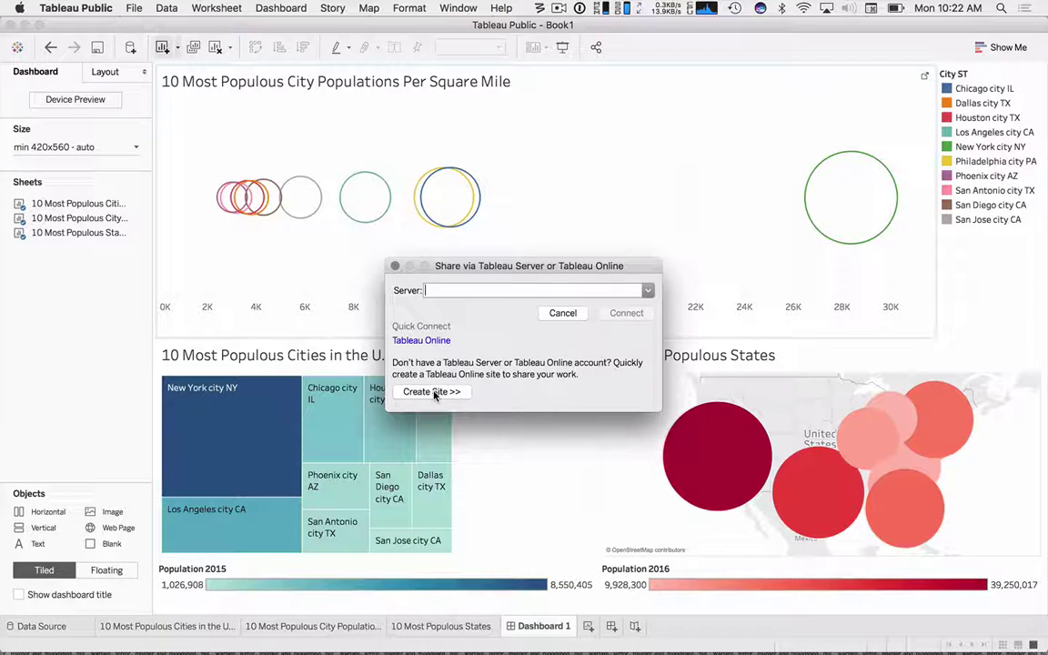
{"action": "left_click", "coordinate": [561, 314]}
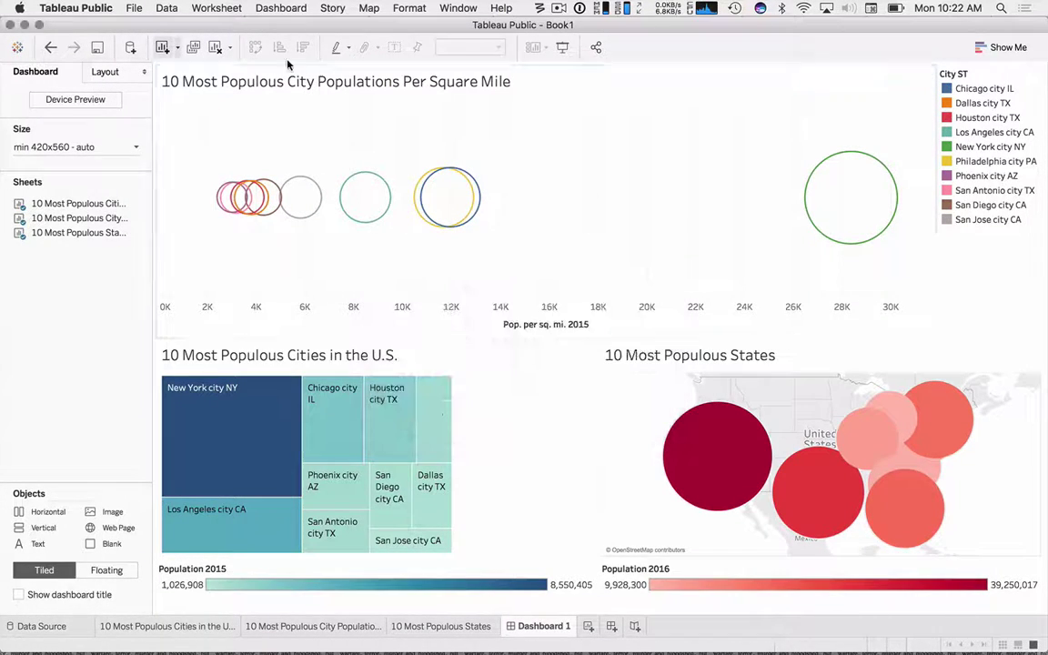
{"action": "left_click", "coordinate": [369, 8]}
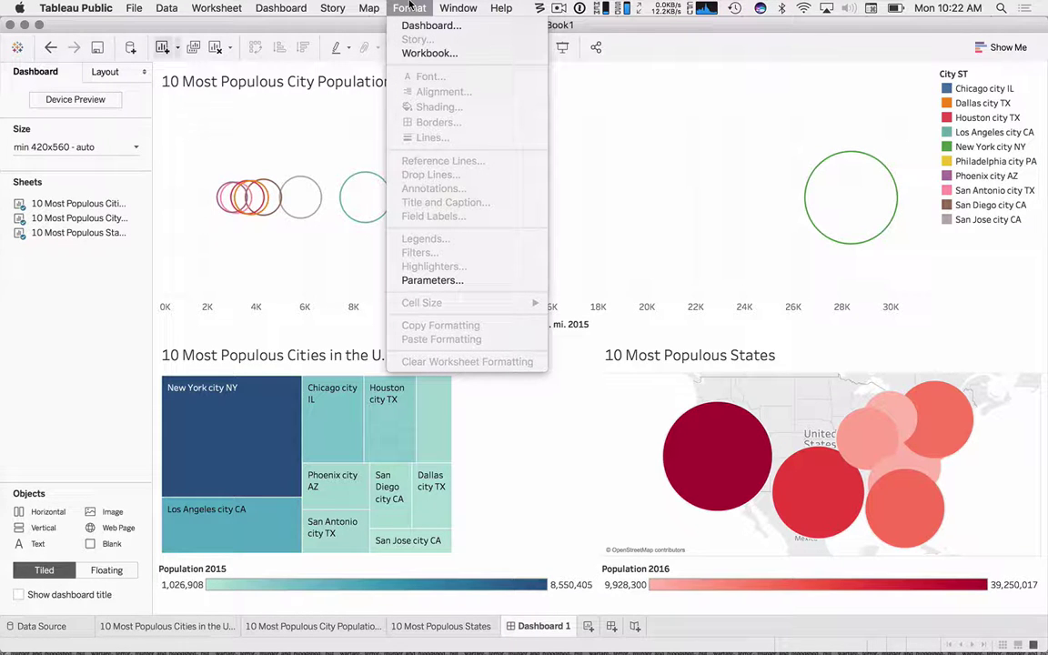
{"action": "mouse_move", "coordinate": [333, 8]}
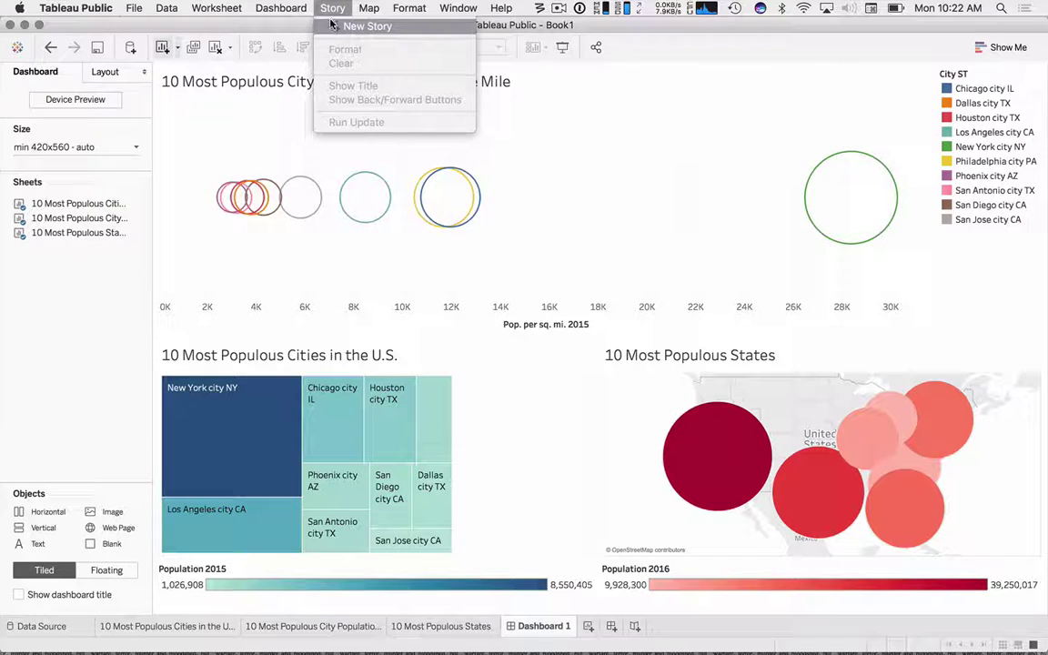
{"action": "left_click", "coordinate": [636, 627]}
- Create a new story and place Dashboard 1 into its first story point
{"action": "left_click", "coordinate": [635, 627]}
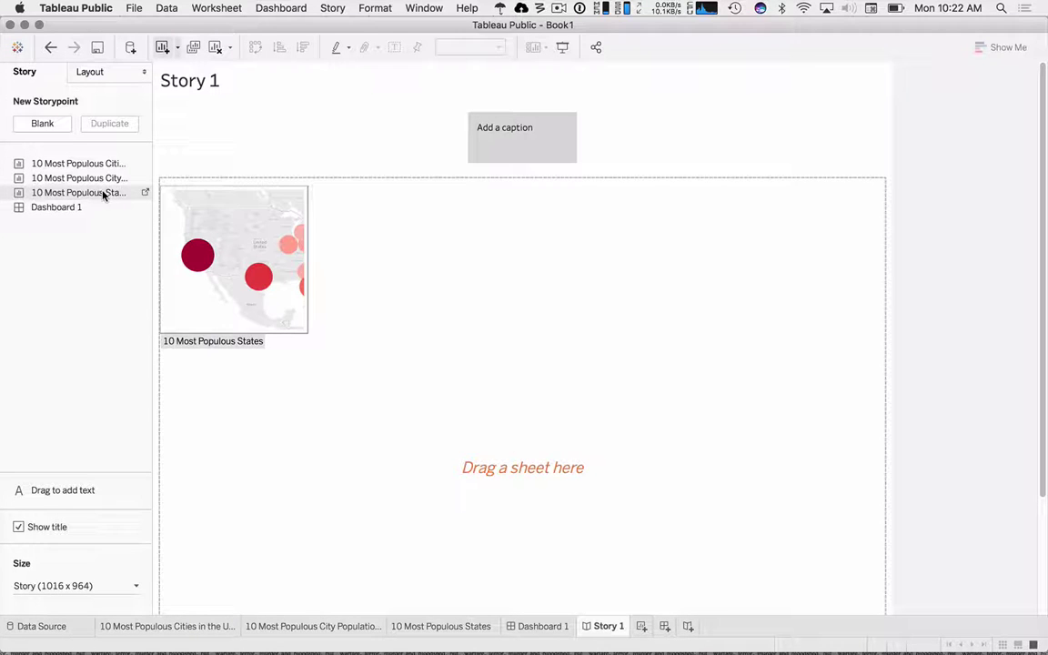
{"action": "mouse_move", "coordinate": [90, 209]}
{"action": "left_click_drag", "start_coordinate": [90, 208], "coordinate": [373, 384]}
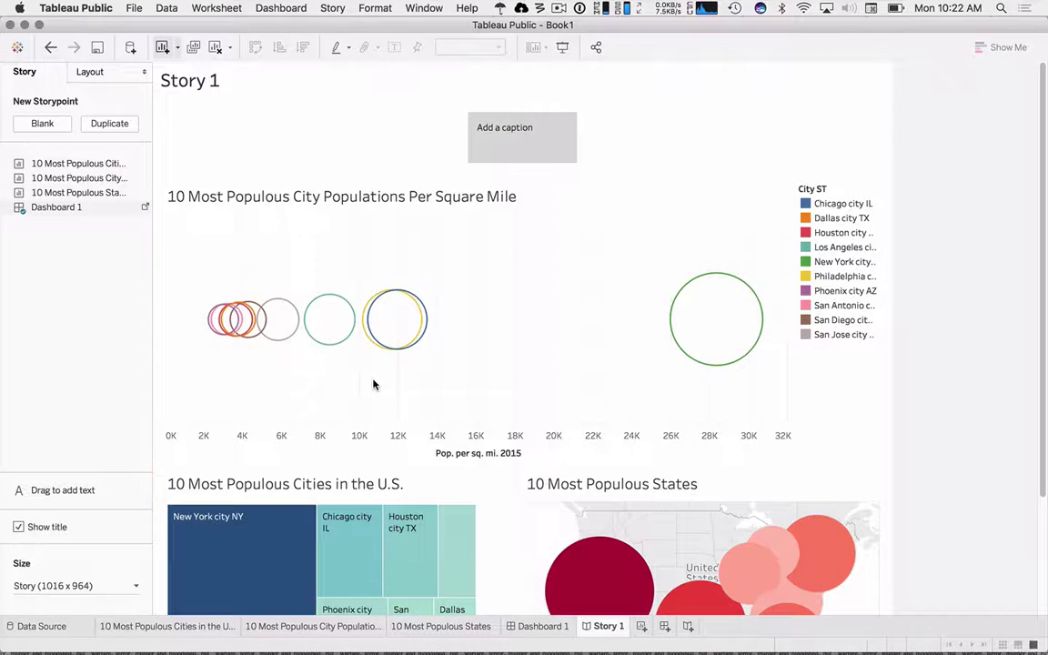
{"action": "scroll", "coordinate": [373, 384], "scroll_direction": "down", "scroll_amount": 3}
{"action": "scroll", "coordinate": [374, 384], "scroll_direction": "up", "scroll_amount": 3}
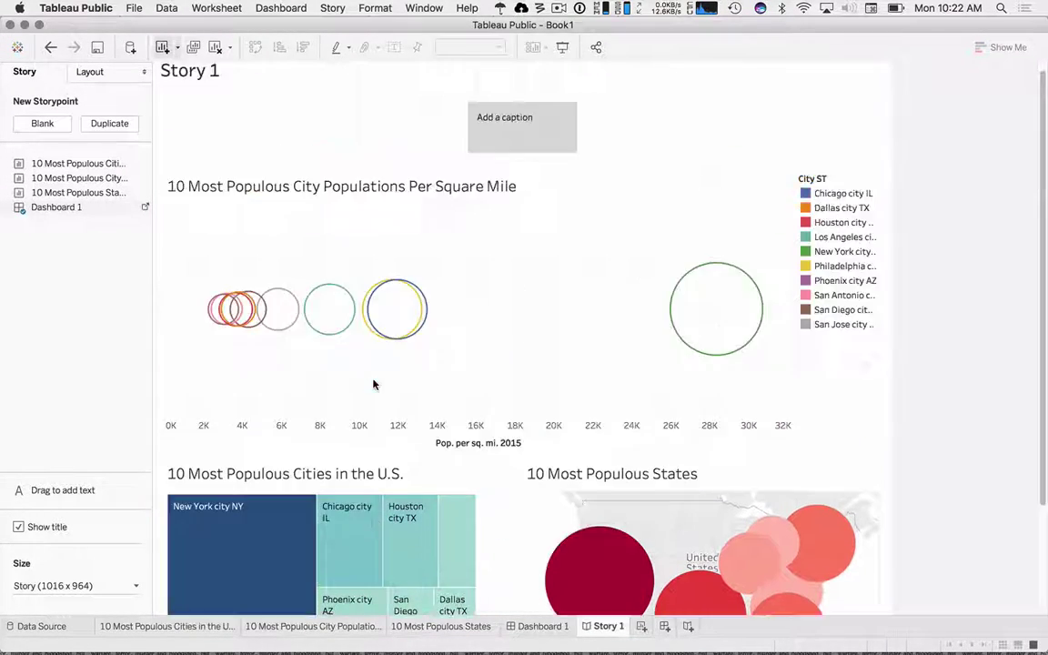
{"action": "scroll", "coordinate": [374, 384], "scroll_direction": "down", "scroll_amount": 2}
{"action": "scroll", "coordinate": [373, 384], "scroll_direction": "up", "scroll_amount": 2}
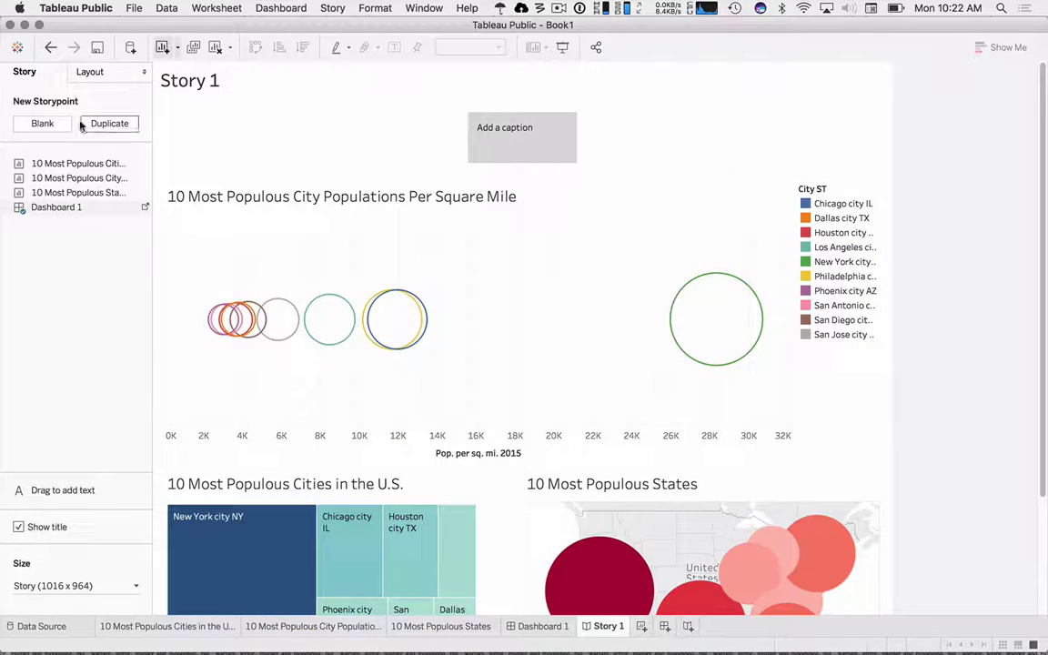
- Set the story size to Automatic instead of the Story (1016 x 964) preset
{"action": "left_click", "coordinate": [109, 71]}
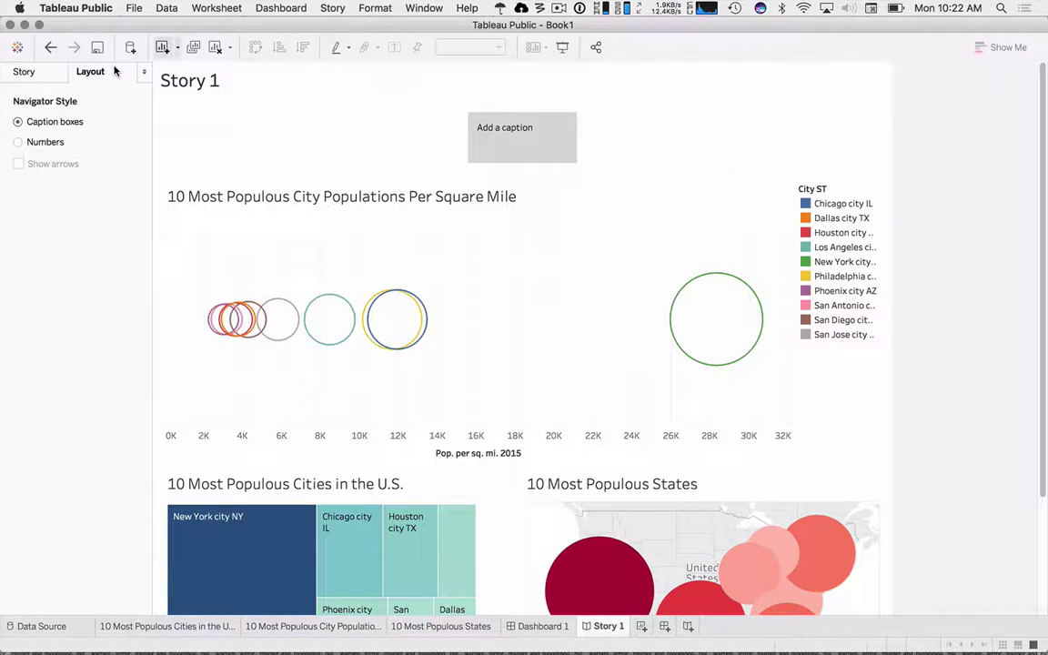
{"action": "left_click", "coordinate": [24, 74]}
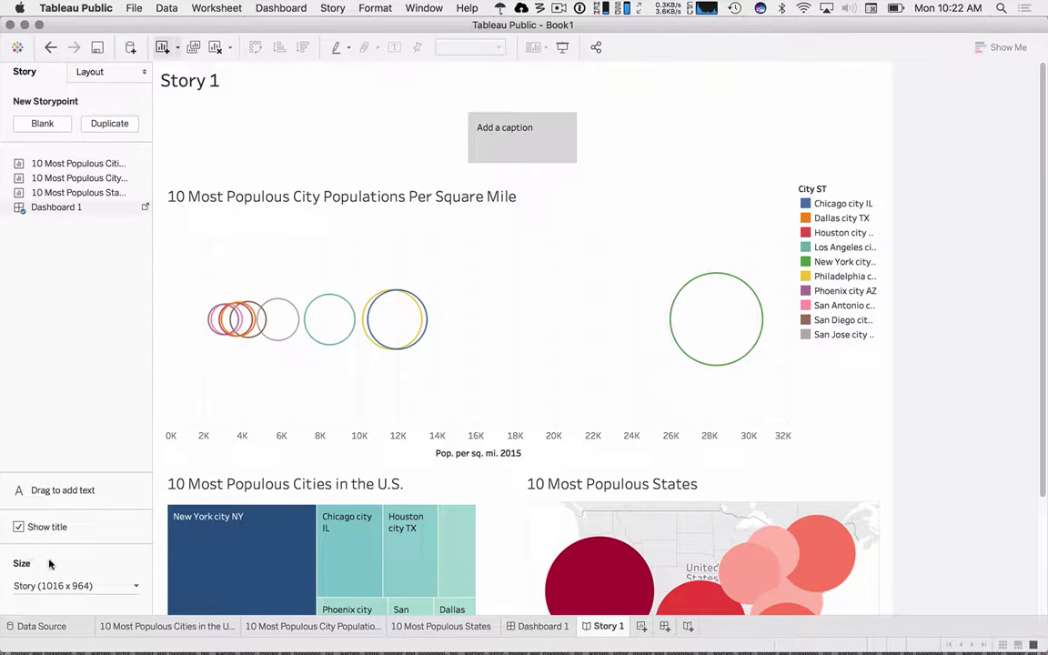
{"action": "left_click", "coordinate": [120, 587]}
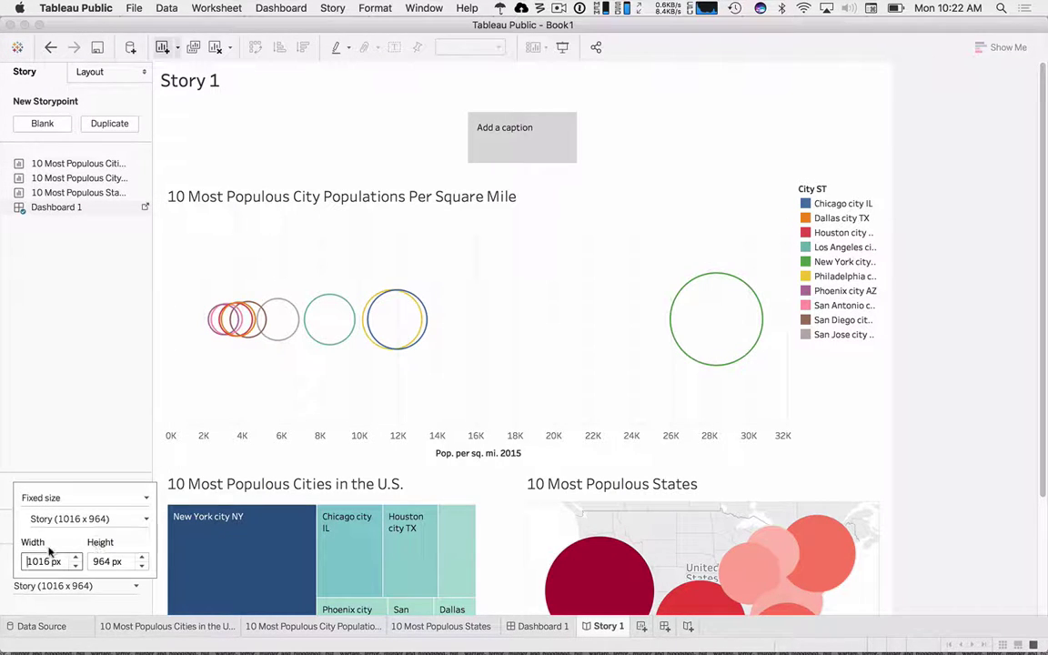
{"action": "left_click", "coordinate": [145, 521]}
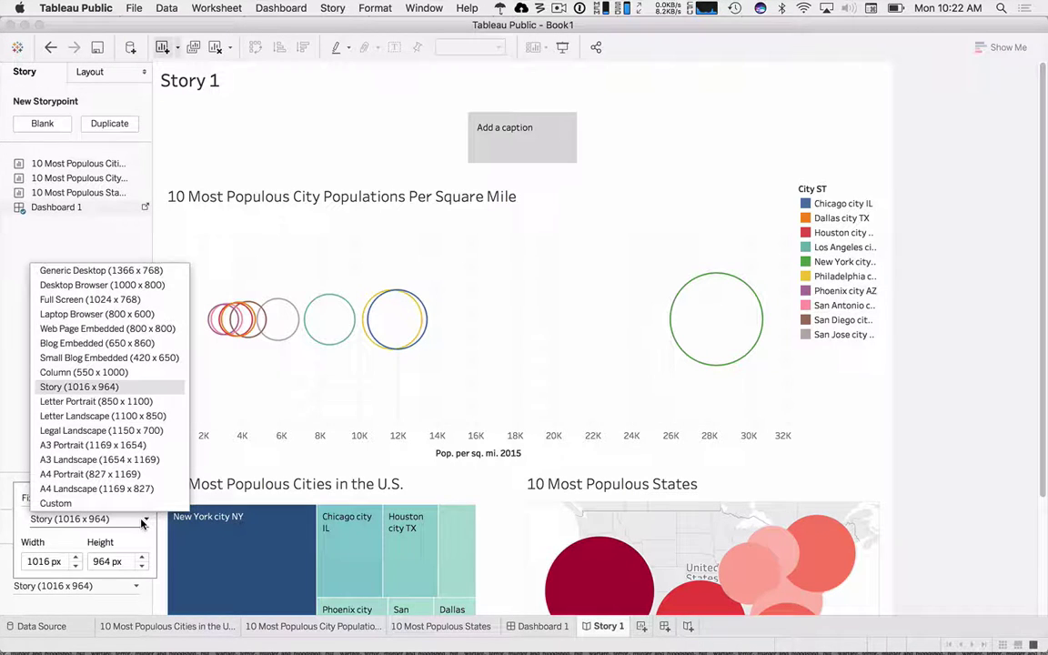
{"action": "left_click", "coordinate": [40, 540]}
{"action": "left_click", "coordinate": [41, 500]}
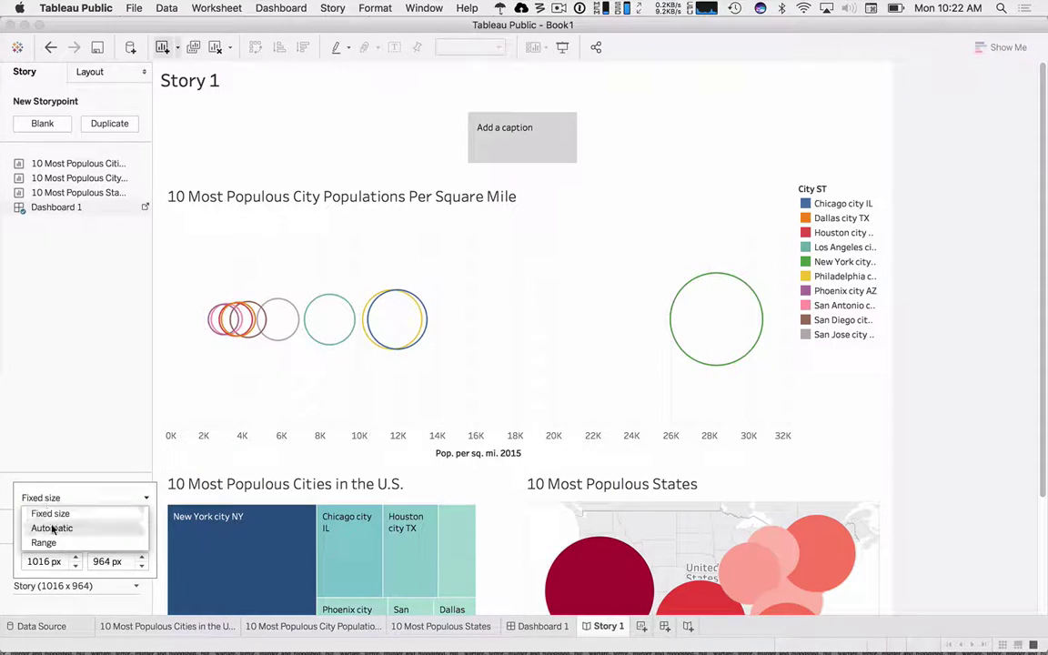
{"action": "left_click", "coordinate": [52, 529]}
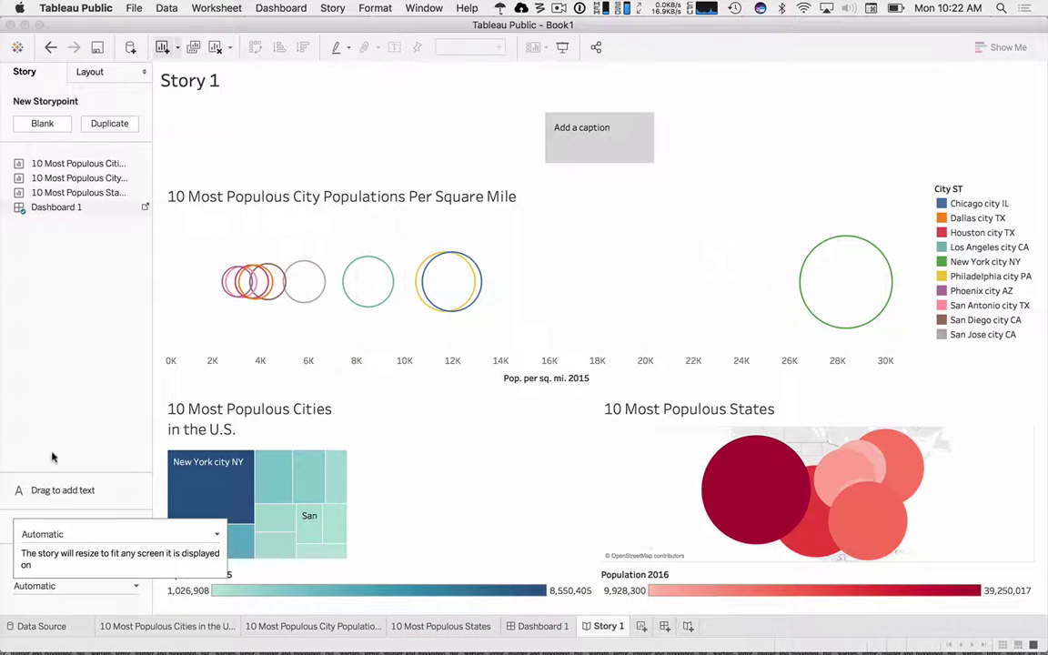
- Try editing the story point caption and Story 1 title, leaving both unchanged
{"action": "mouse_move", "coordinate": [22, 208]}
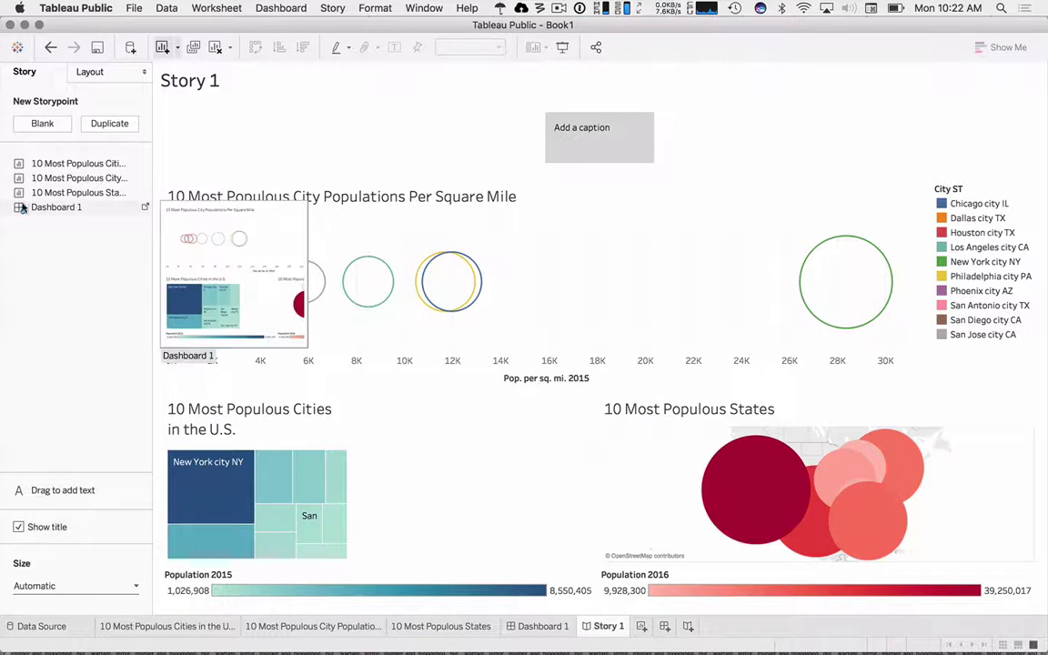
{"action": "left_click", "coordinate": [603, 139]}
{"action": "double_click", "coordinate": [196, 81]}
{"action": "left_click", "coordinate": [626, 419]}
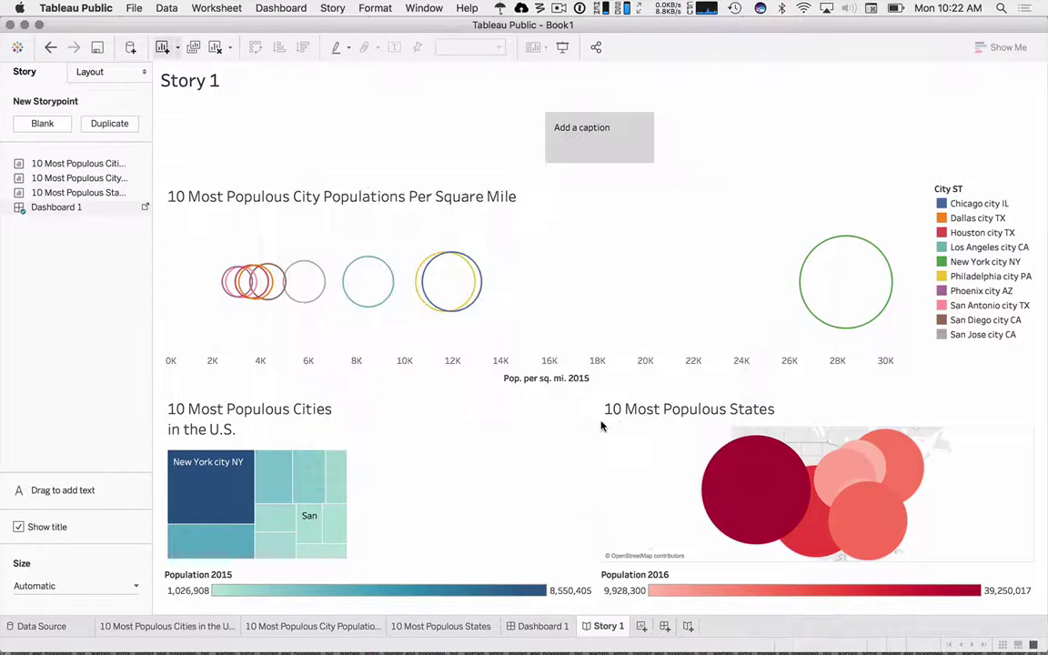
- Switch to the 10 Most Populous Cities in the U.S. worksheet
{"action": "mouse_move", "coordinate": [530, 631]}
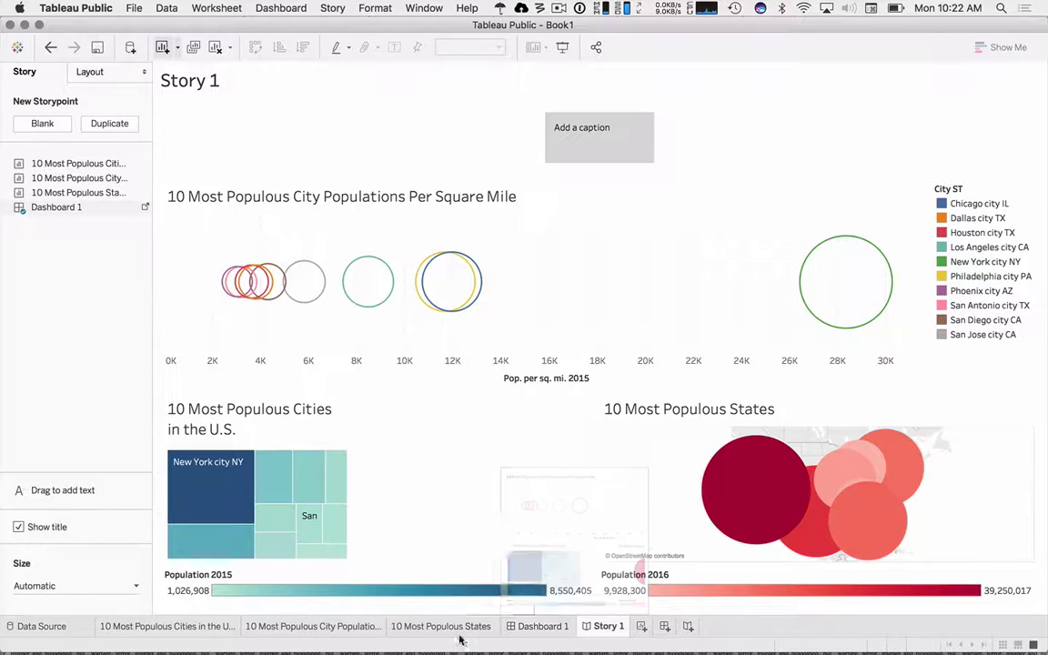
{"action": "left_click", "coordinate": [173, 628]}
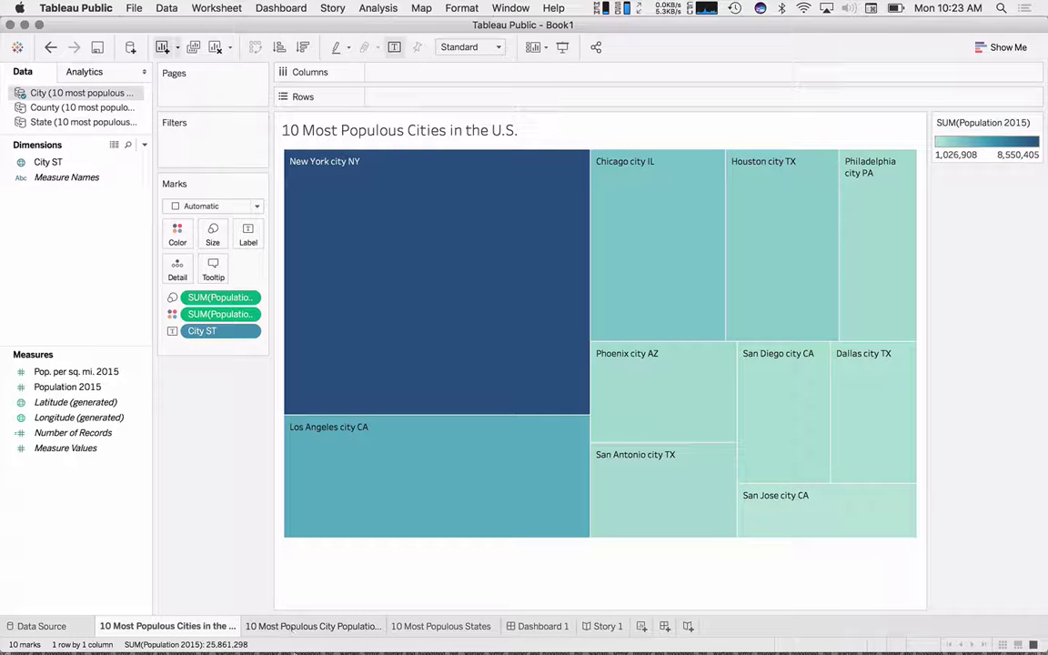
{"action": "mouse_move", "coordinate": [409, 622]}
{"action": "left_click", "coordinate": [476, 630]}
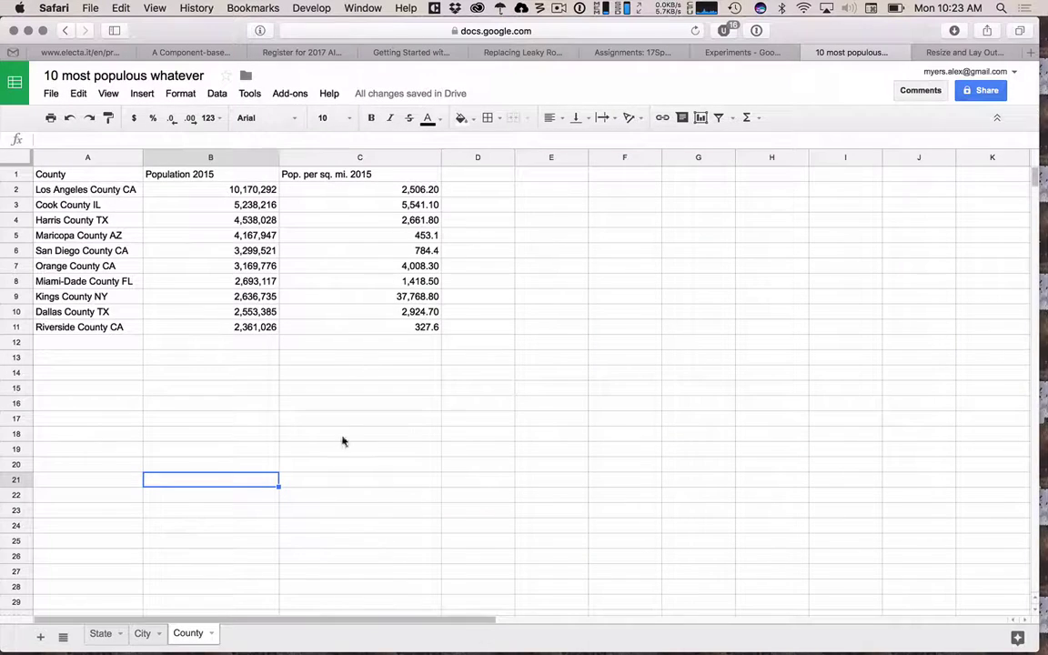